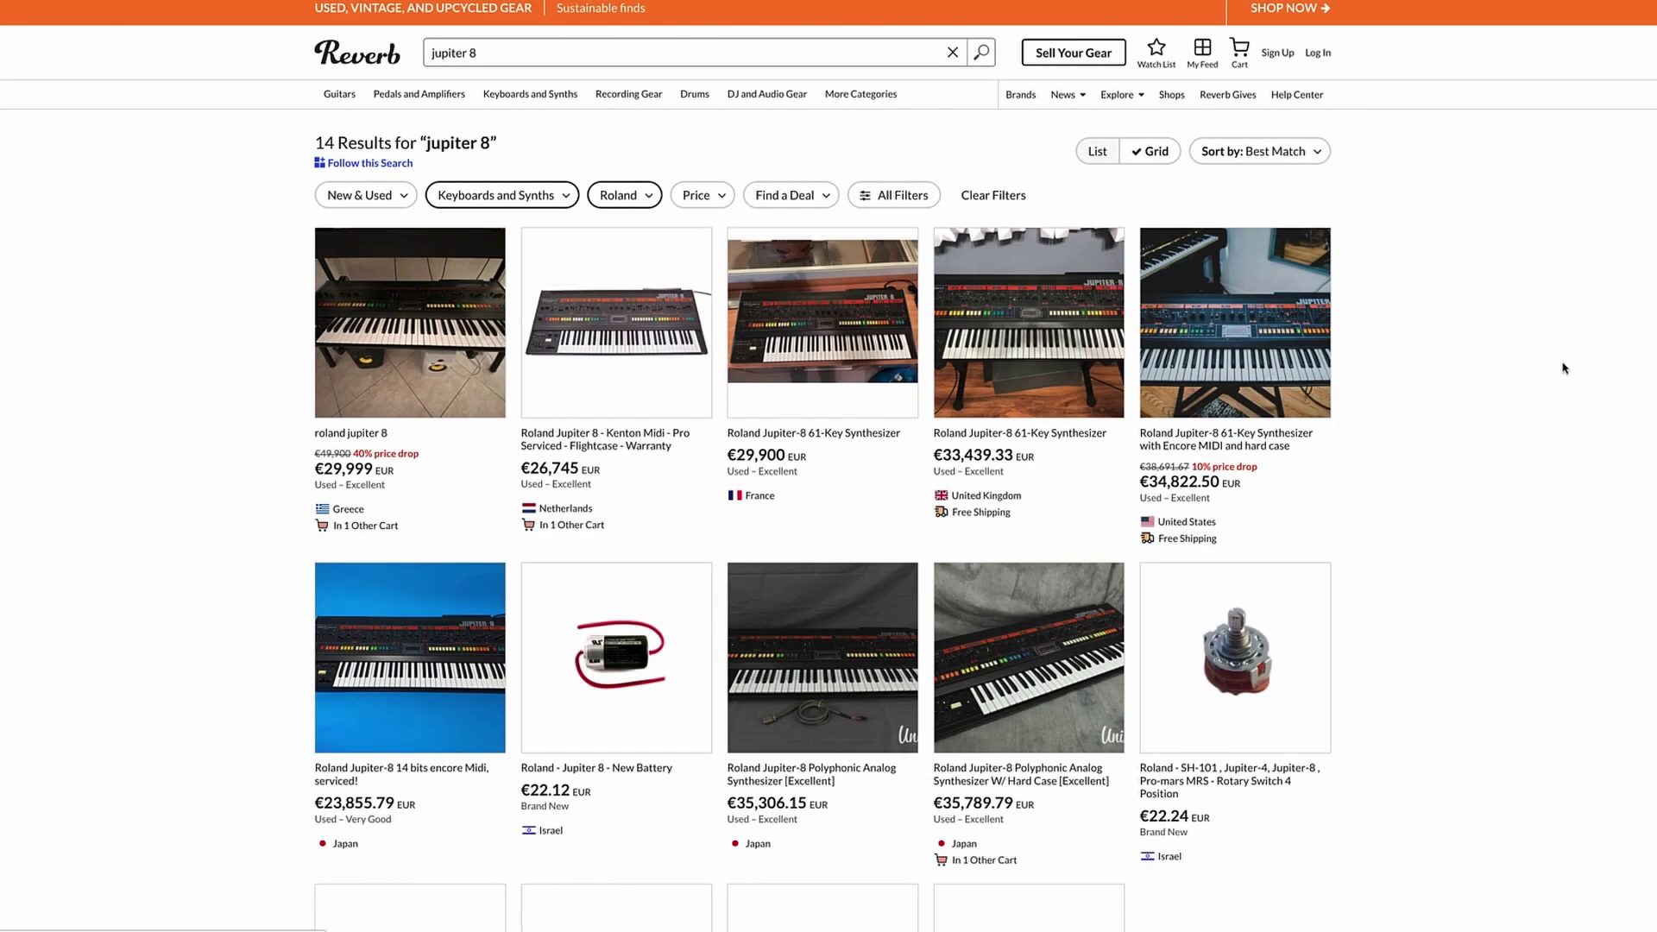
Scroll to the Jupiter-8 listing with Encore MIDI, open it and page through four photos.
{"action": "scroll", "coordinate": [1567, 369], "scroll_direction": "down", "scroll_amount": 1}
{"action": "scroll", "coordinate": [1567, 368], "scroll_direction": "down", "scroll_amount": 1}
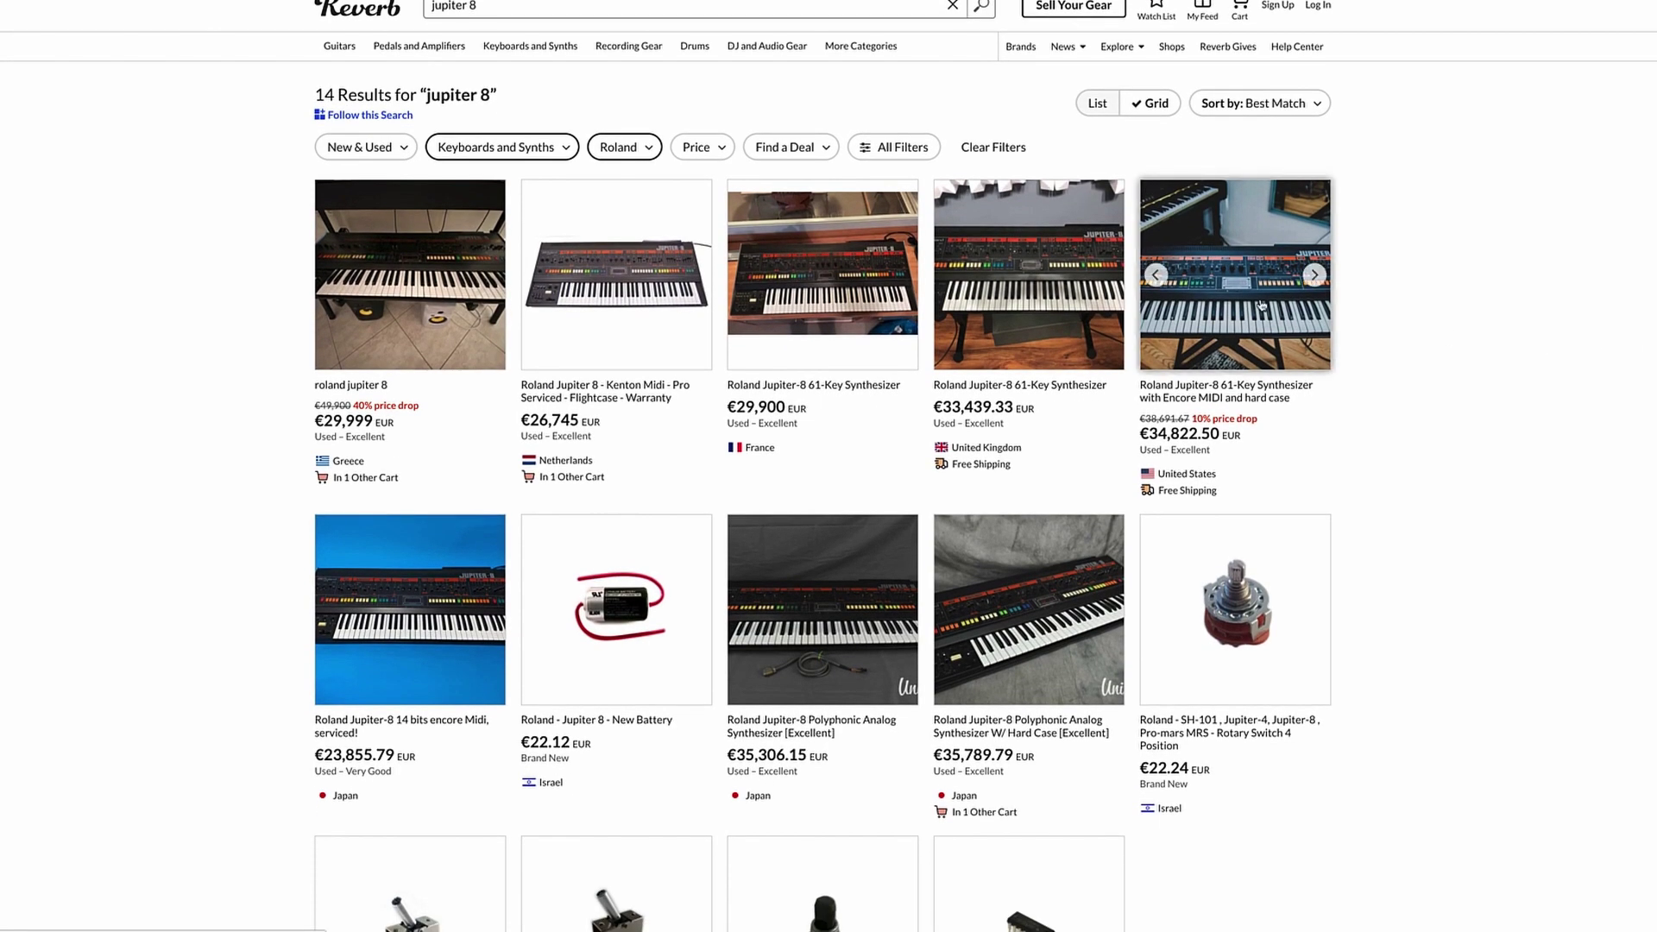
{"action": "left_click", "coordinate": [1264, 302]}
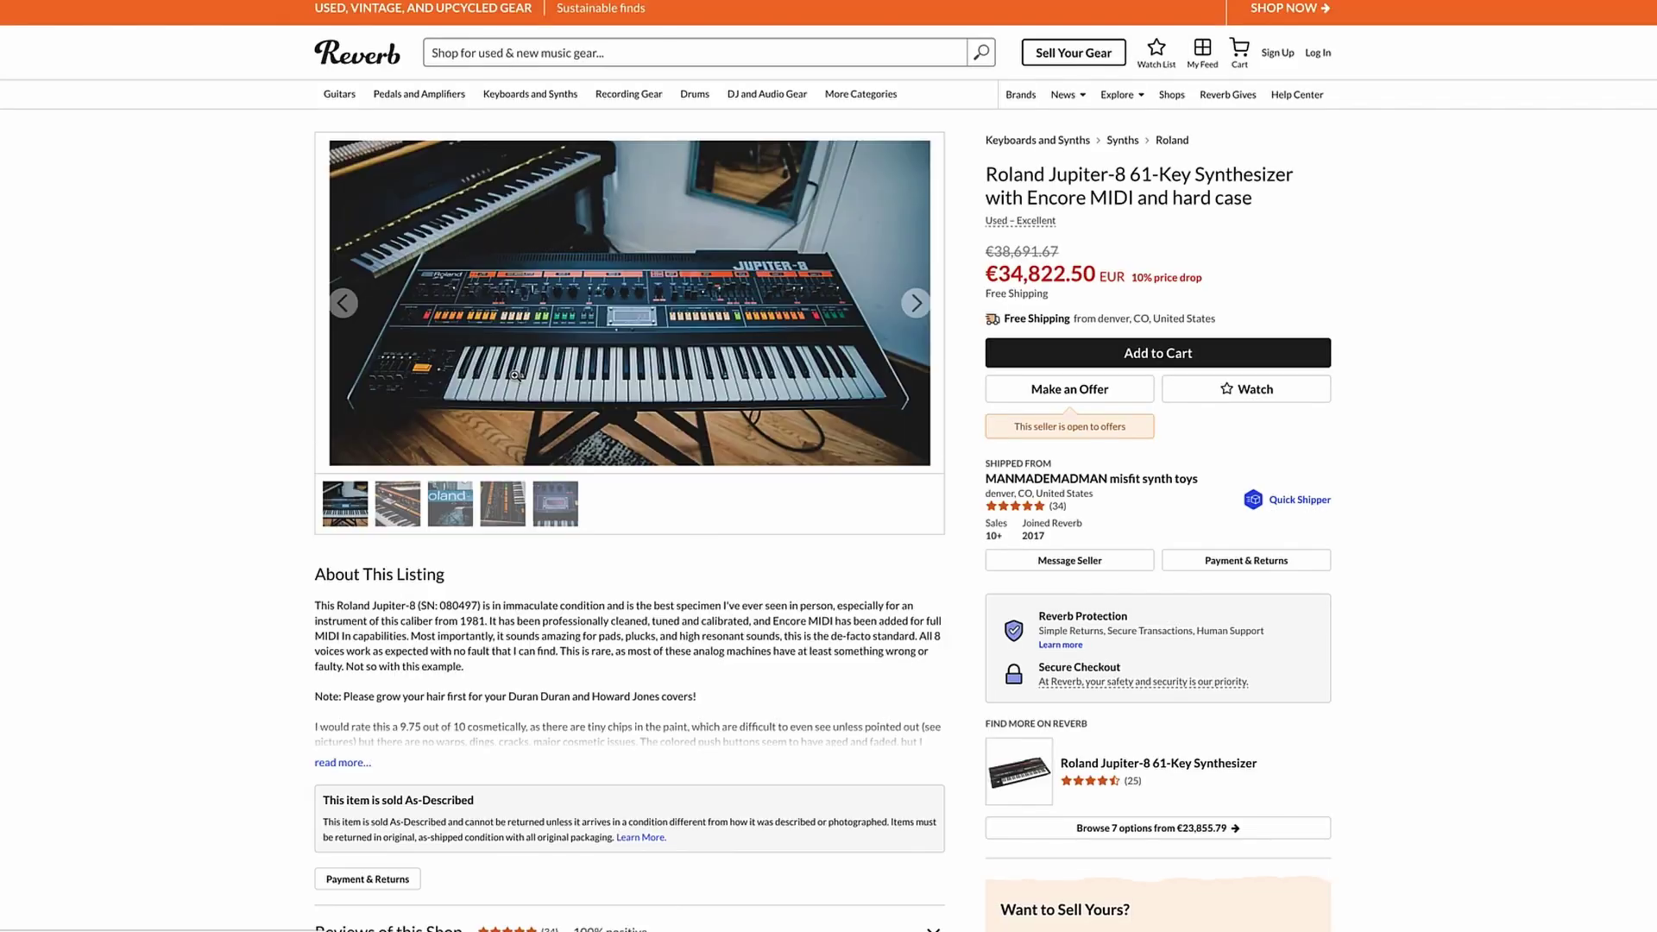
{"action": "left_click", "coordinate": [915, 303]}
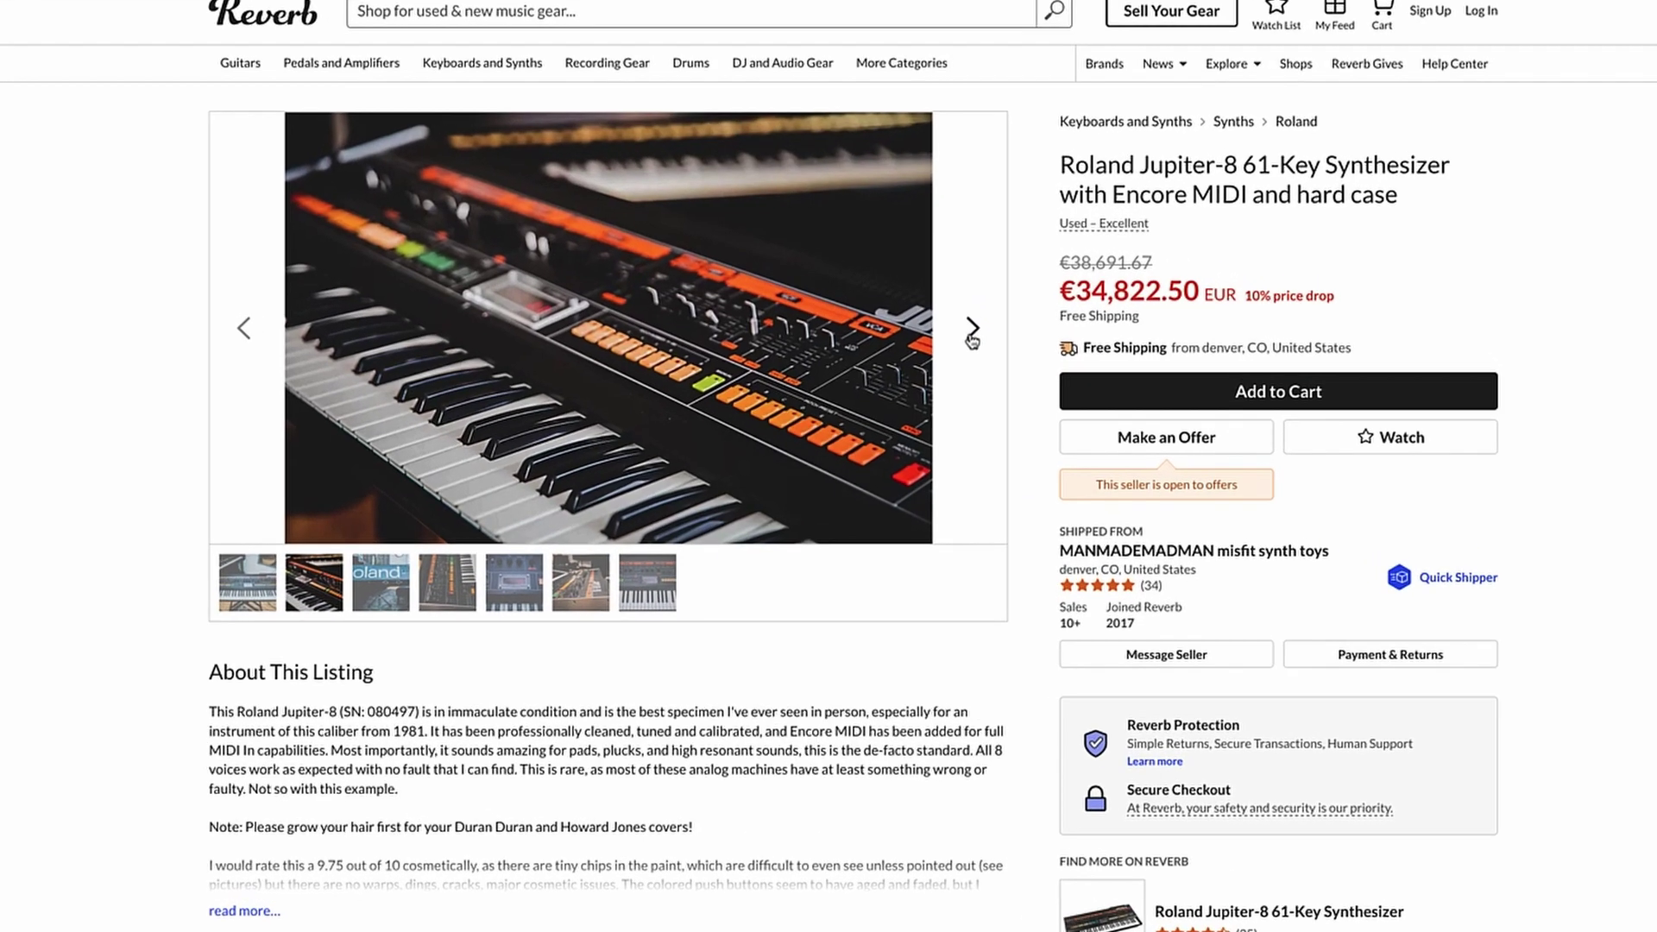
{"action": "left_click", "coordinate": [916, 307]}
{"action": "left_click", "coordinate": [995, 348]}
{"action": "left_click", "coordinate": [994, 348]}
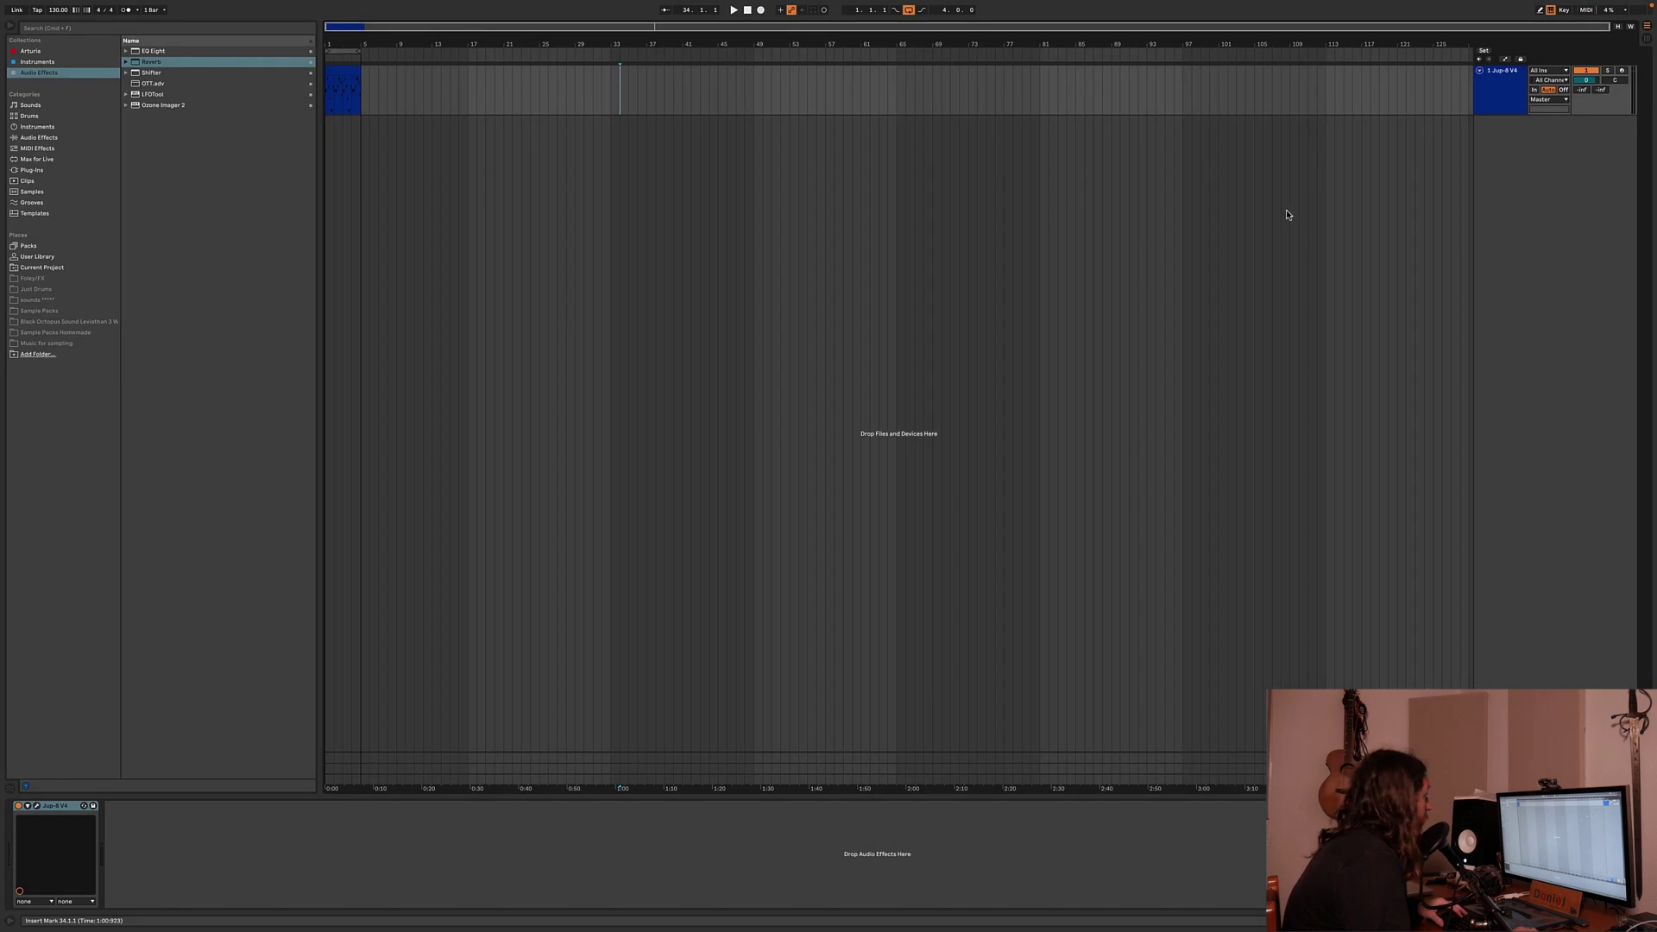
{"action": "left_click", "coordinate": [1500, 101]}
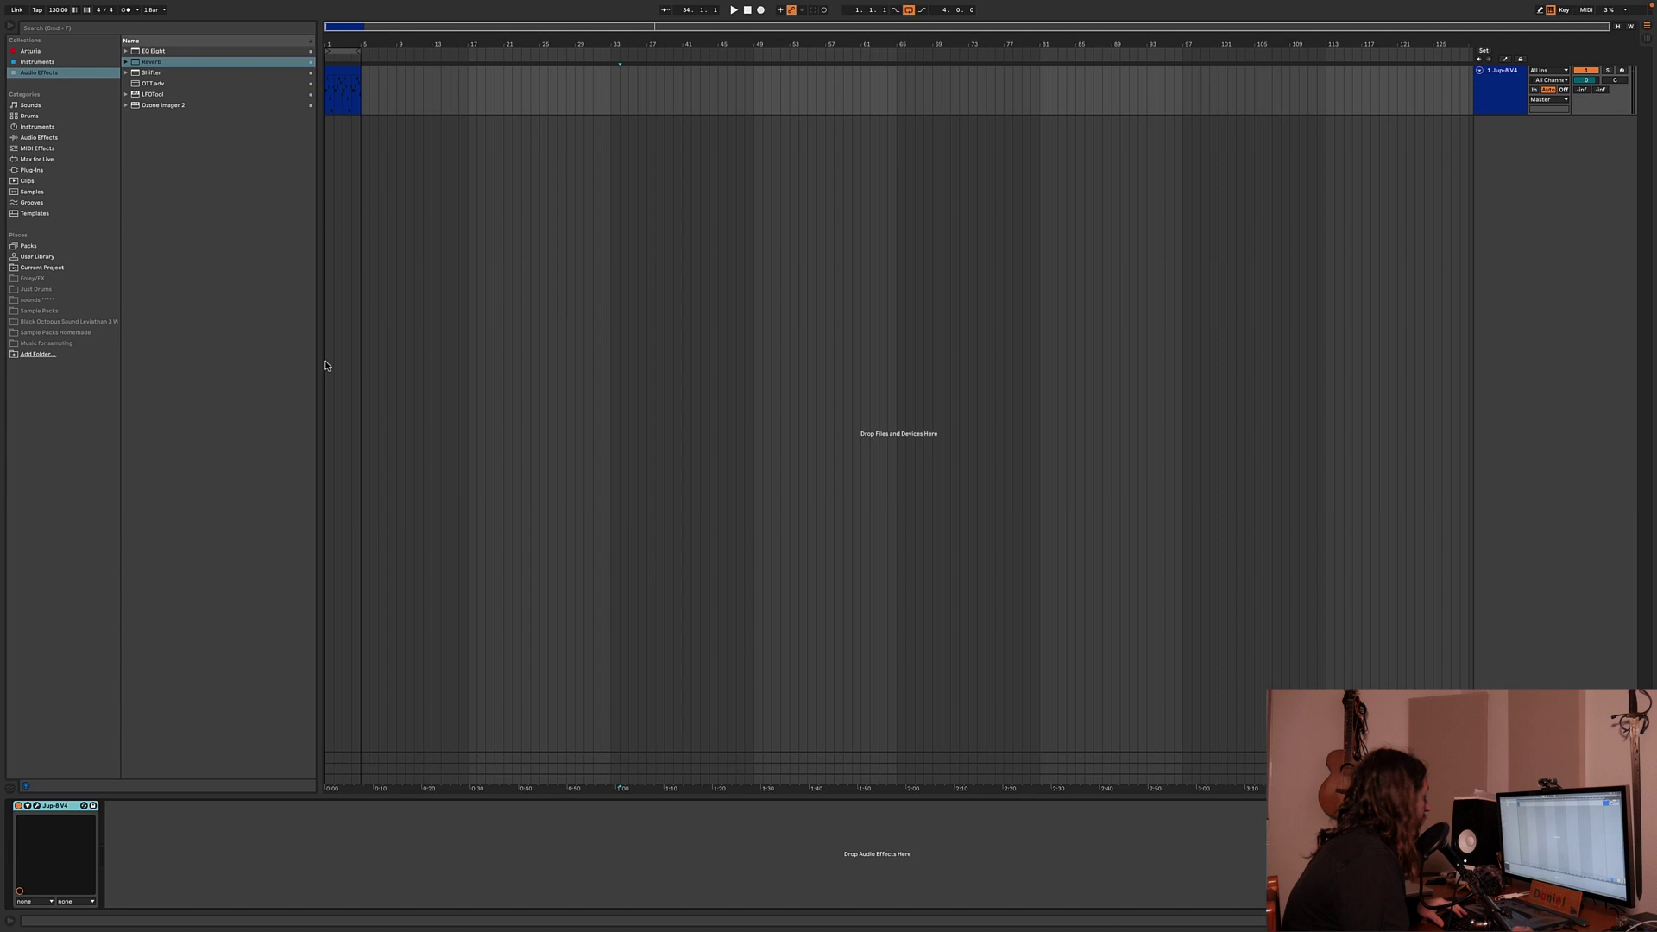
{"action": "left_click", "coordinate": [36, 806]}
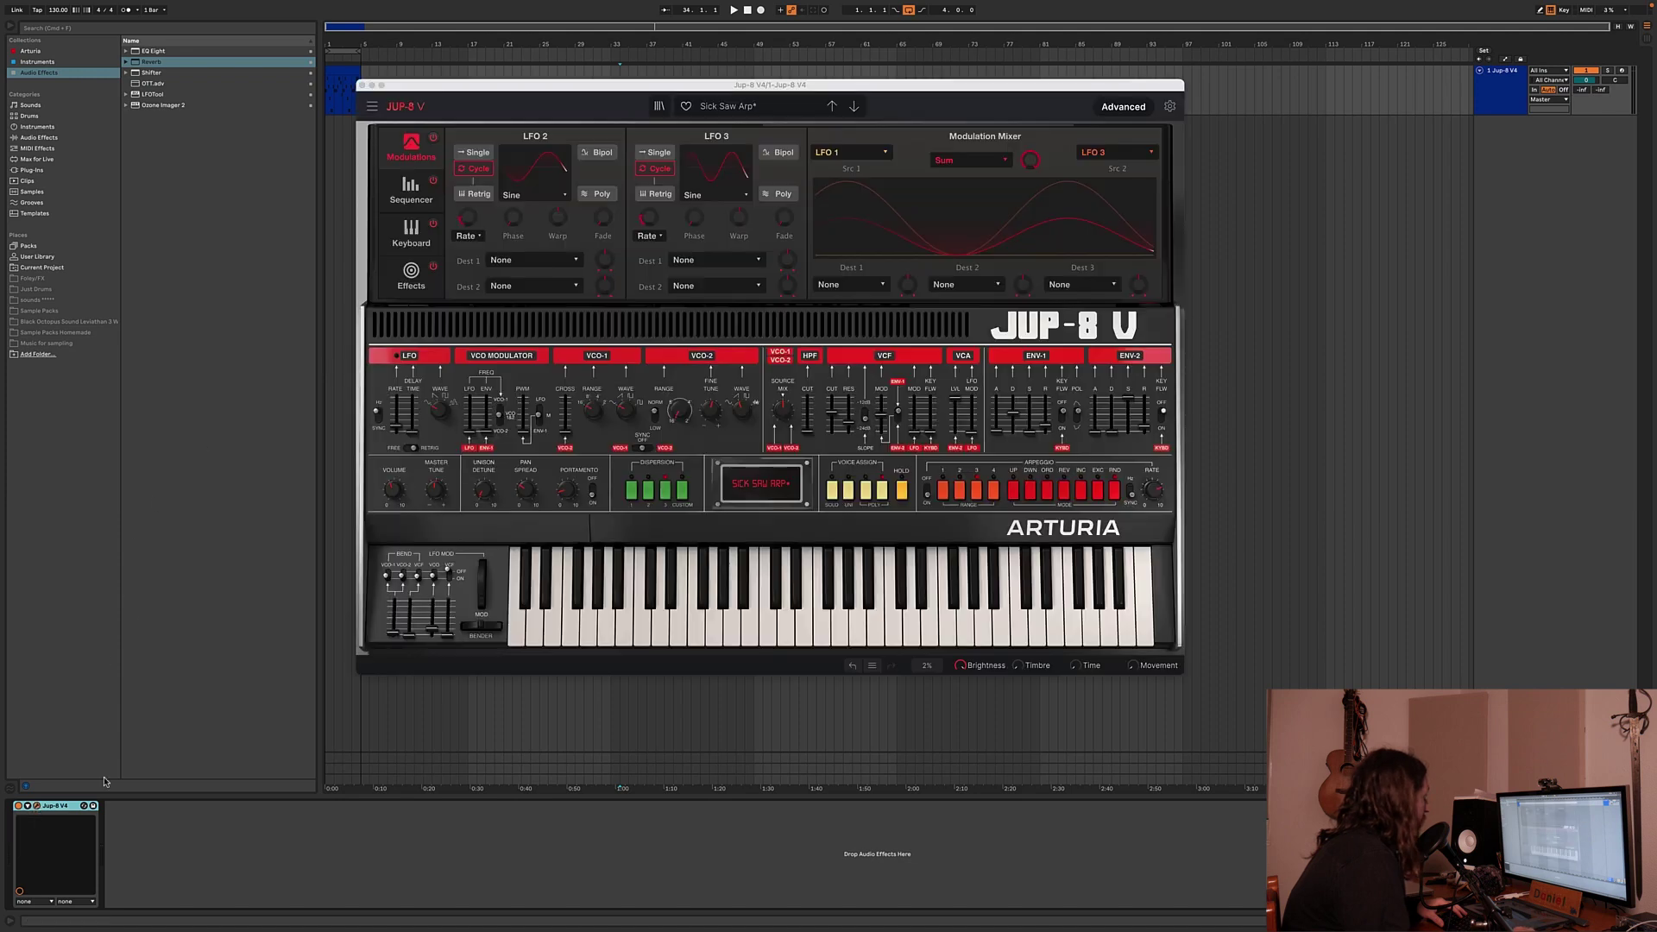
{"action": "left_click", "coordinate": [1124, 107]}
{"action": "left_click", "coordinate": [1126, 106]}
{"action": "left_click", "coordinate": [1126, 106]}
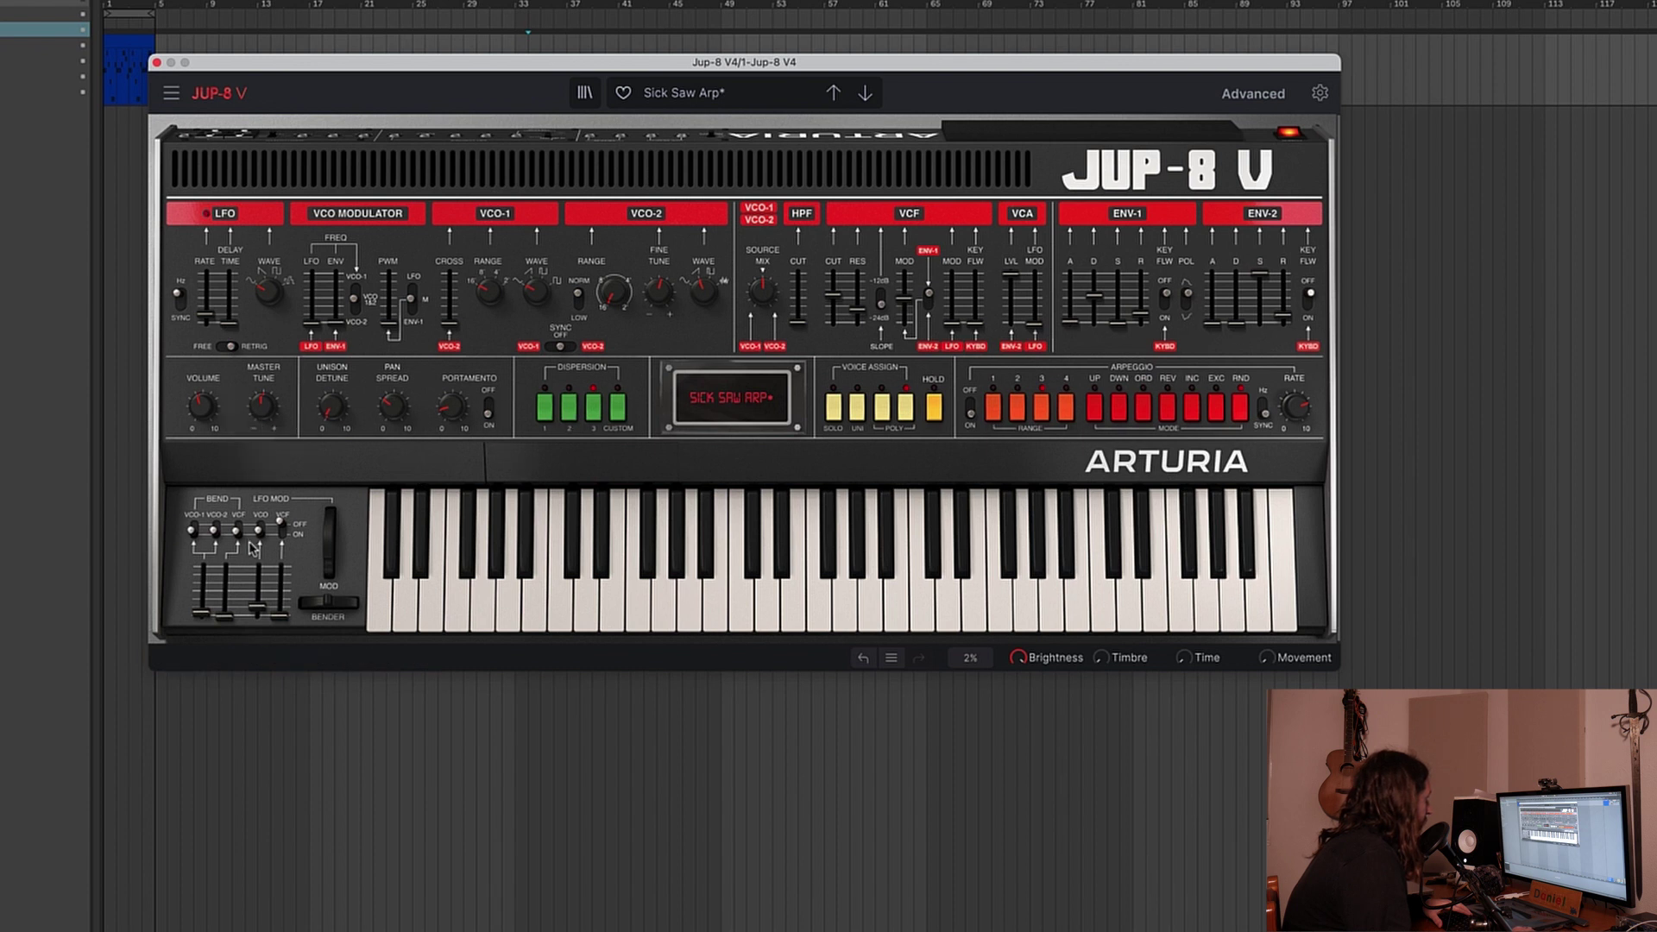
{"action": "mouse_move", "coordinate": [263, 602]}
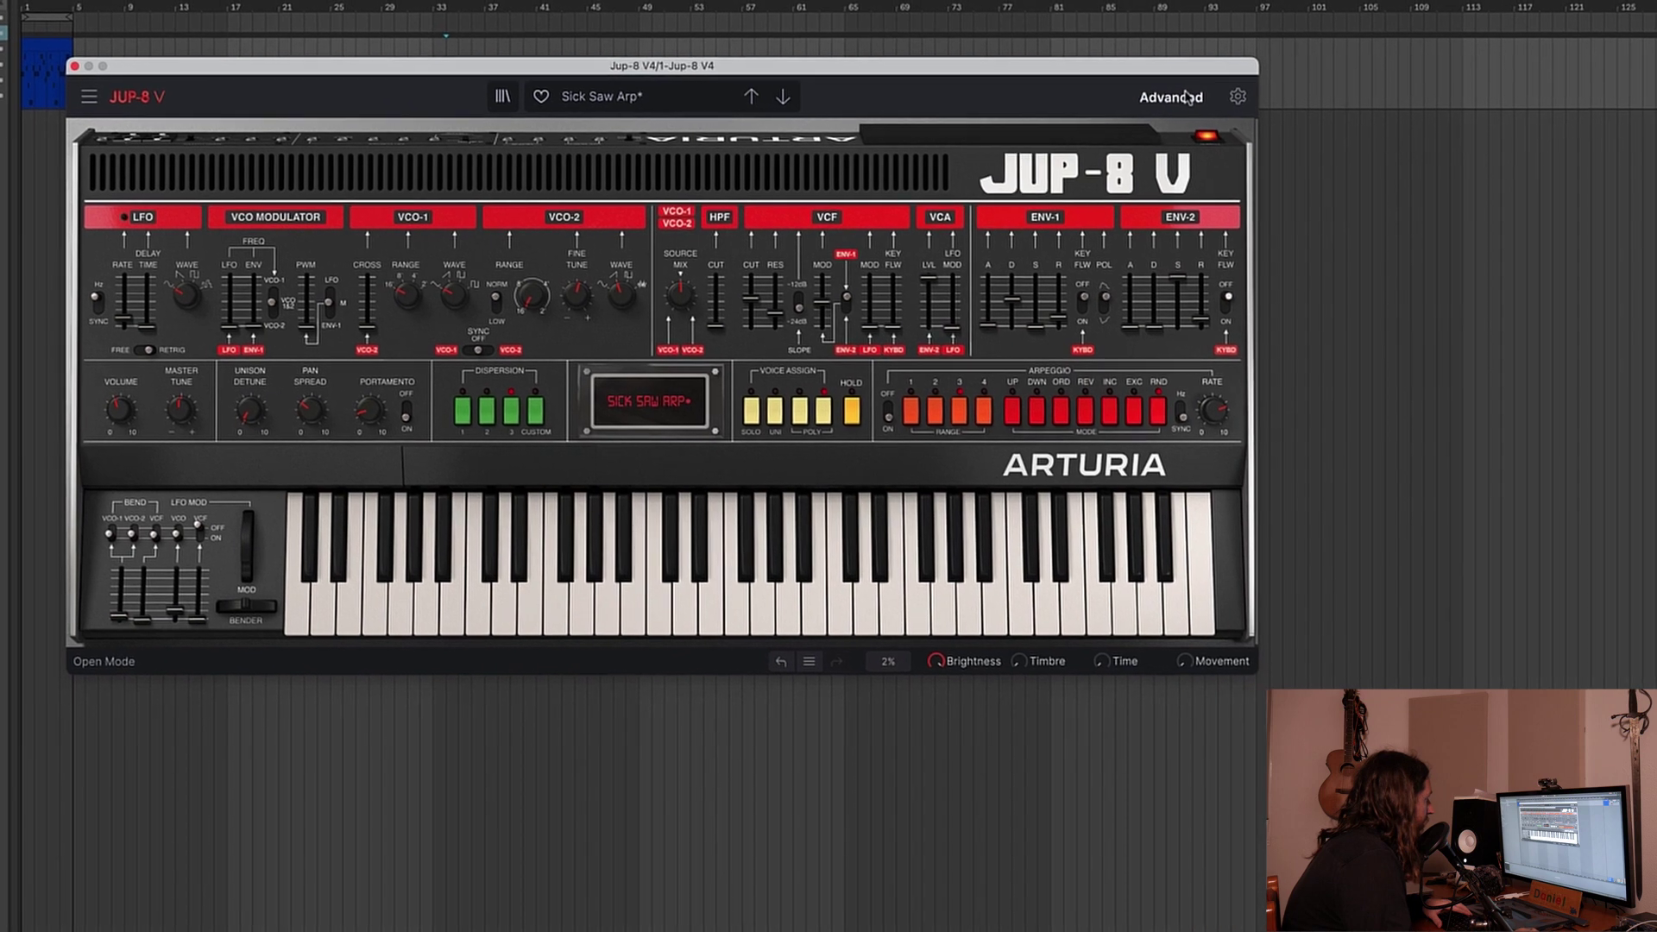
{"action": "left_click", "coordinate": [1253, 93]}
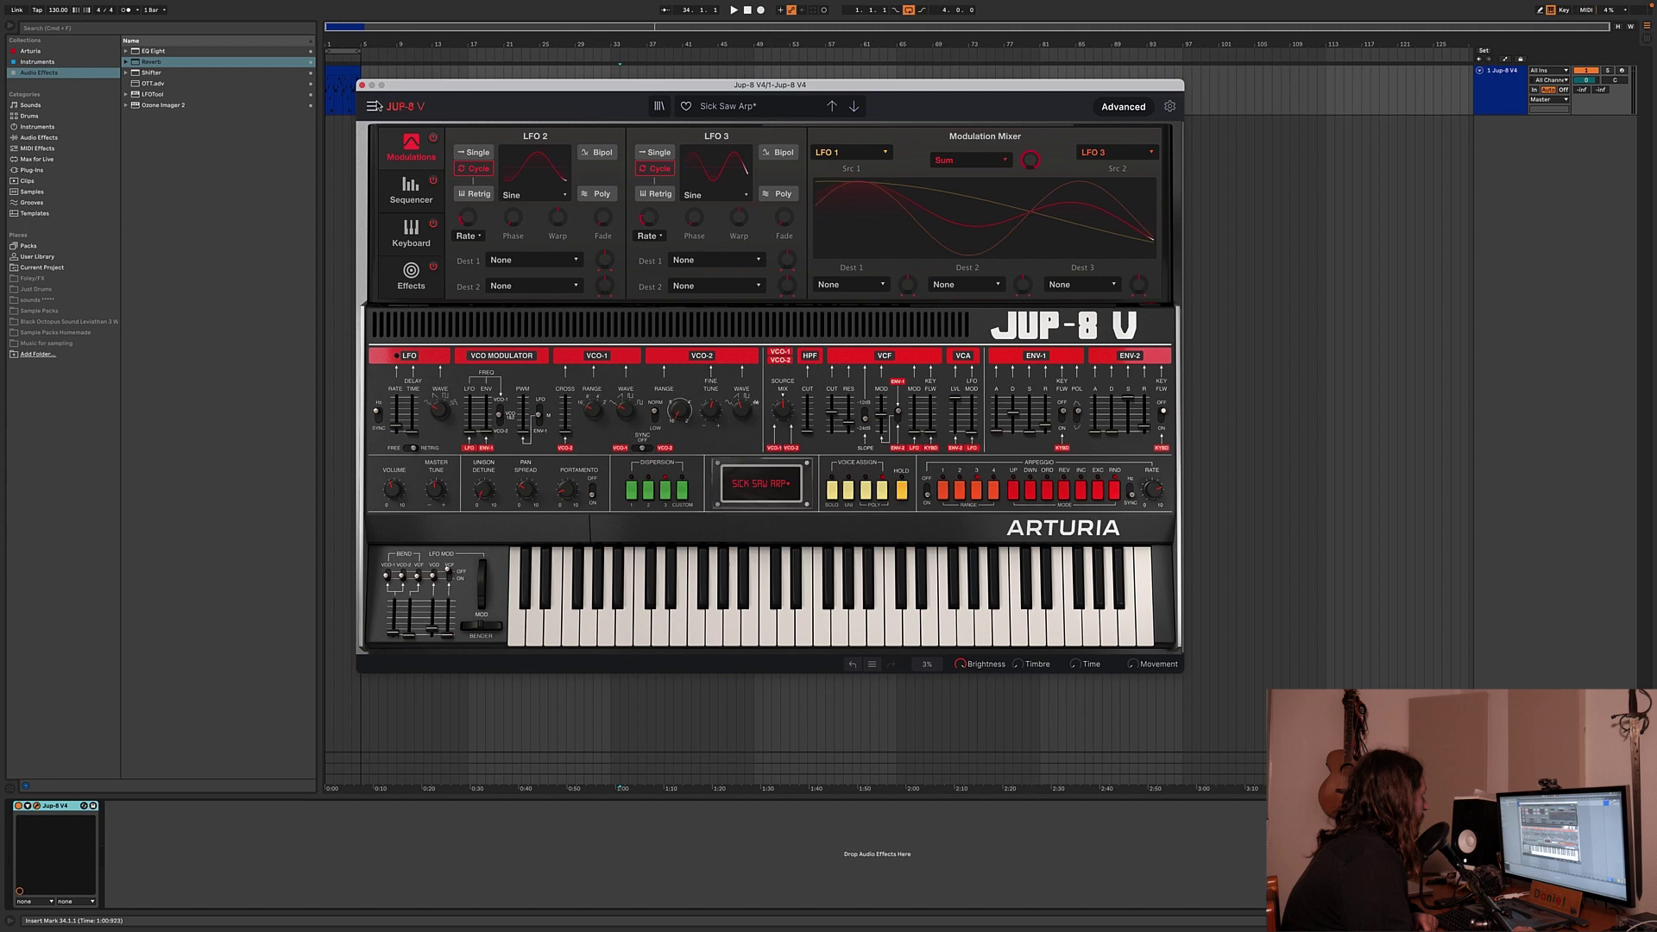
{"action": "left_click", "coordinate": [362, 86]}
{"action": "double_click", "coordinate": [348, 71]}
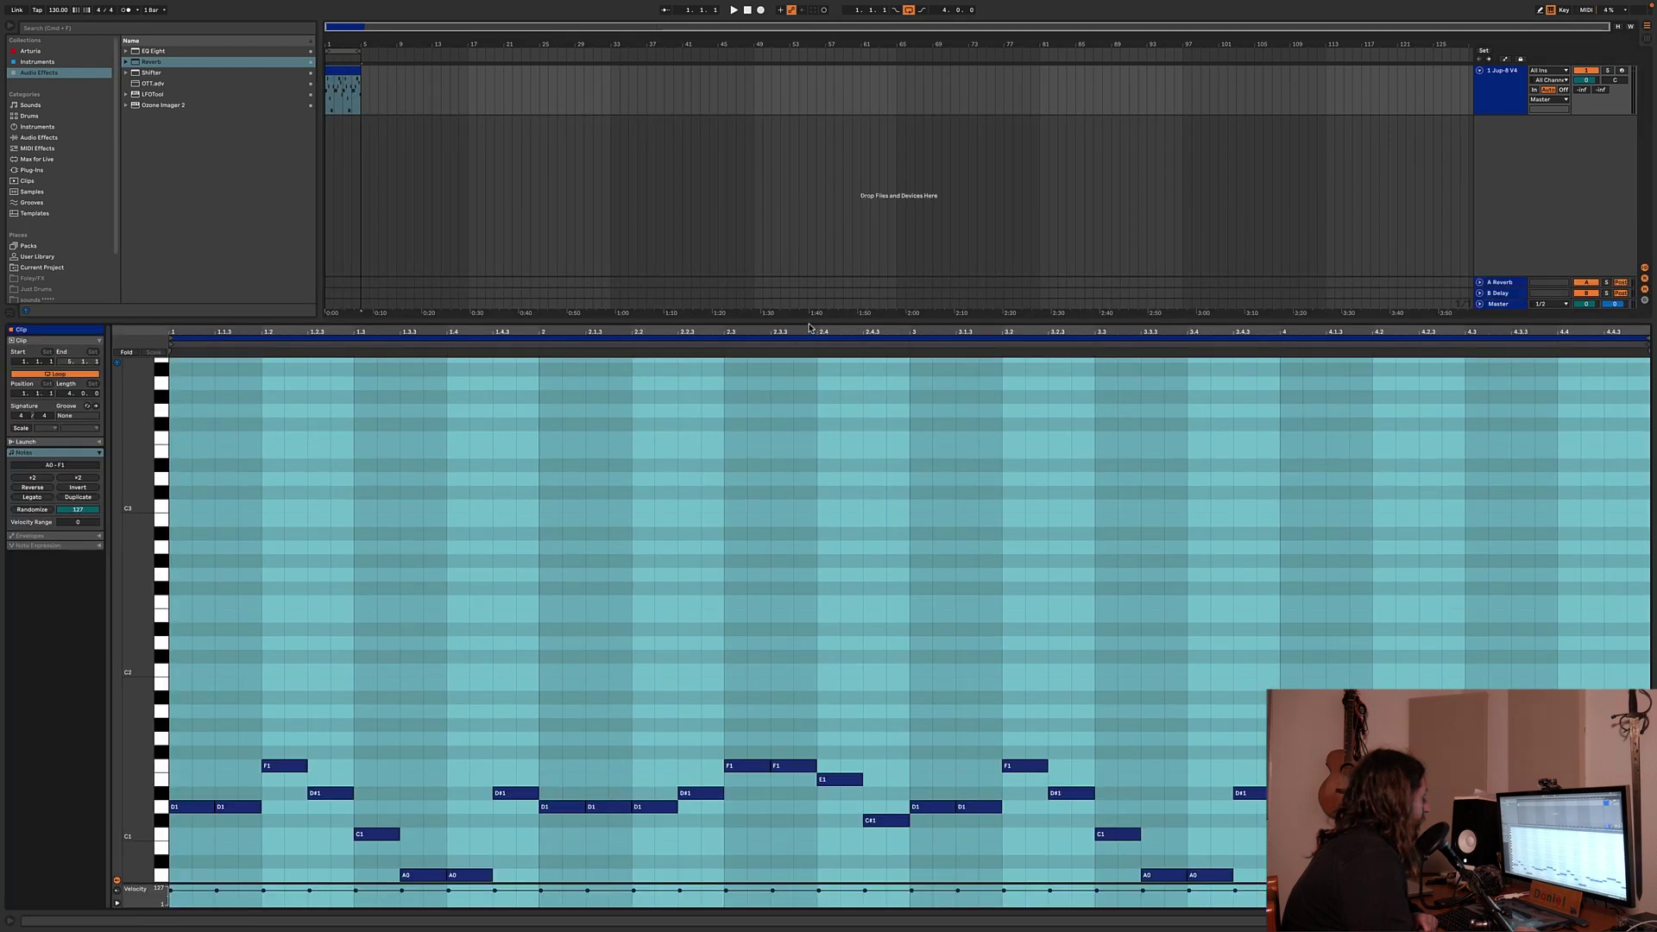
{"action": "scroll", "coordinate": [793, 523], "scroll_direction": "down", "scroll_amount": 3}
{"action": "scroll", "coordinate": [793, 522], "scroll_direction": "up", "scroll_amount": 3}
{"action": "scroll", "coordinate": [792, 522], "scroll_direction": "down", "scroll_amount": 4}
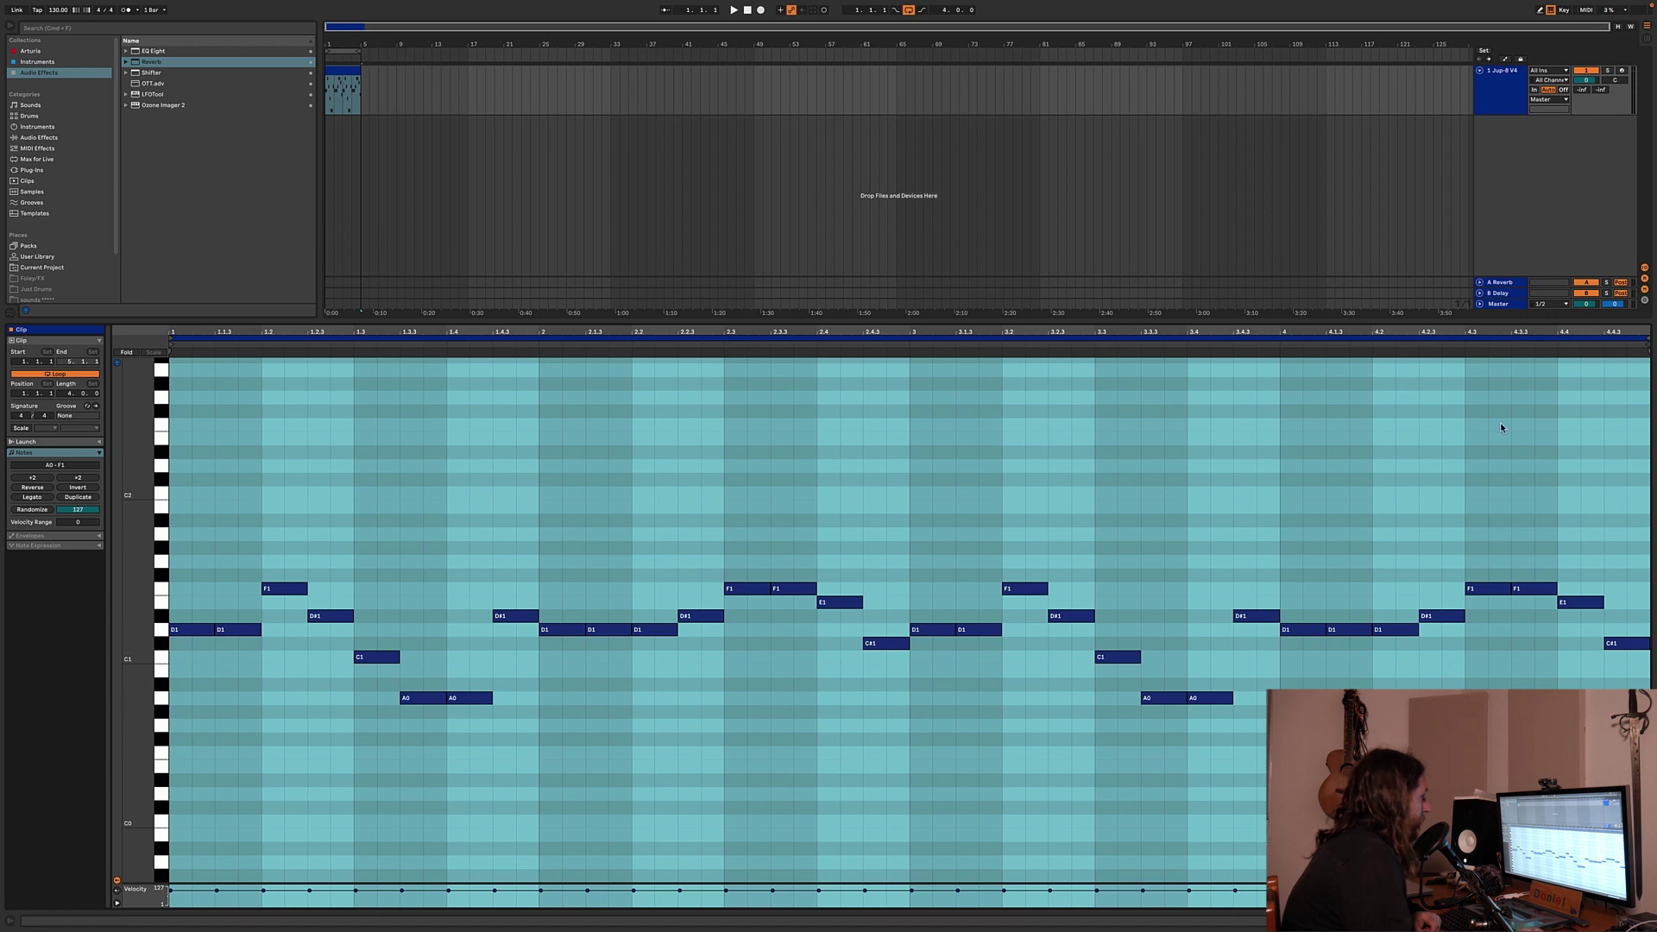
{"action": "key", "text": "super+alt+l"}
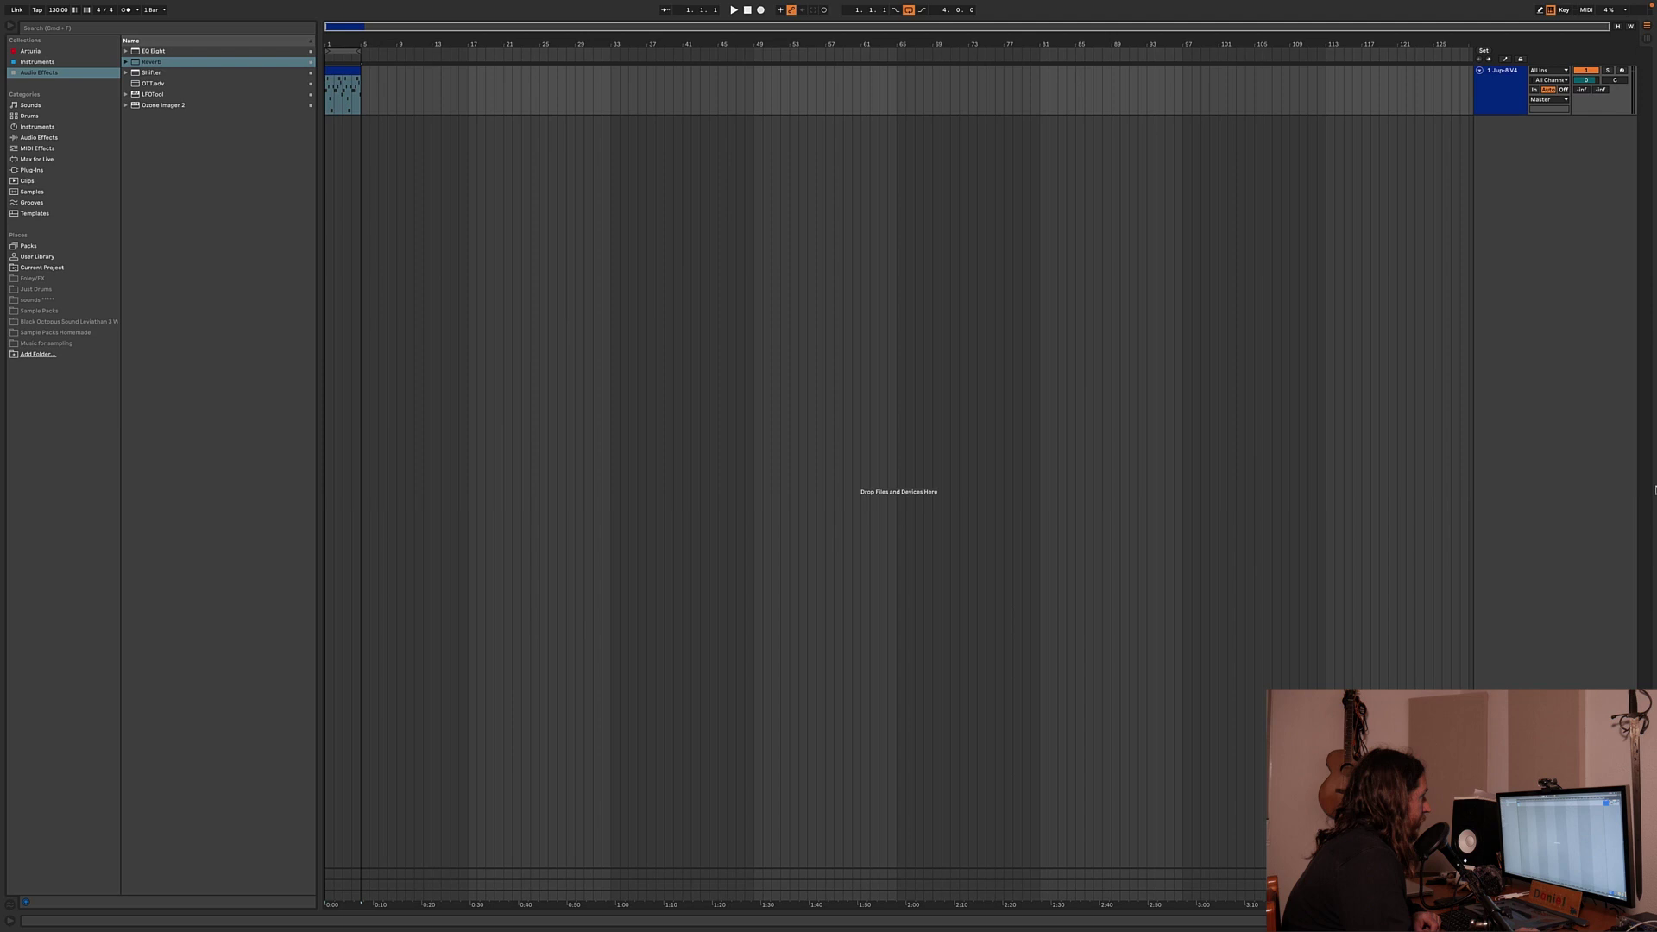
{"action": "right_click", "coordinate": [1541, 202]}
{"action": "left_click", "coordinate": [1551, 212]}
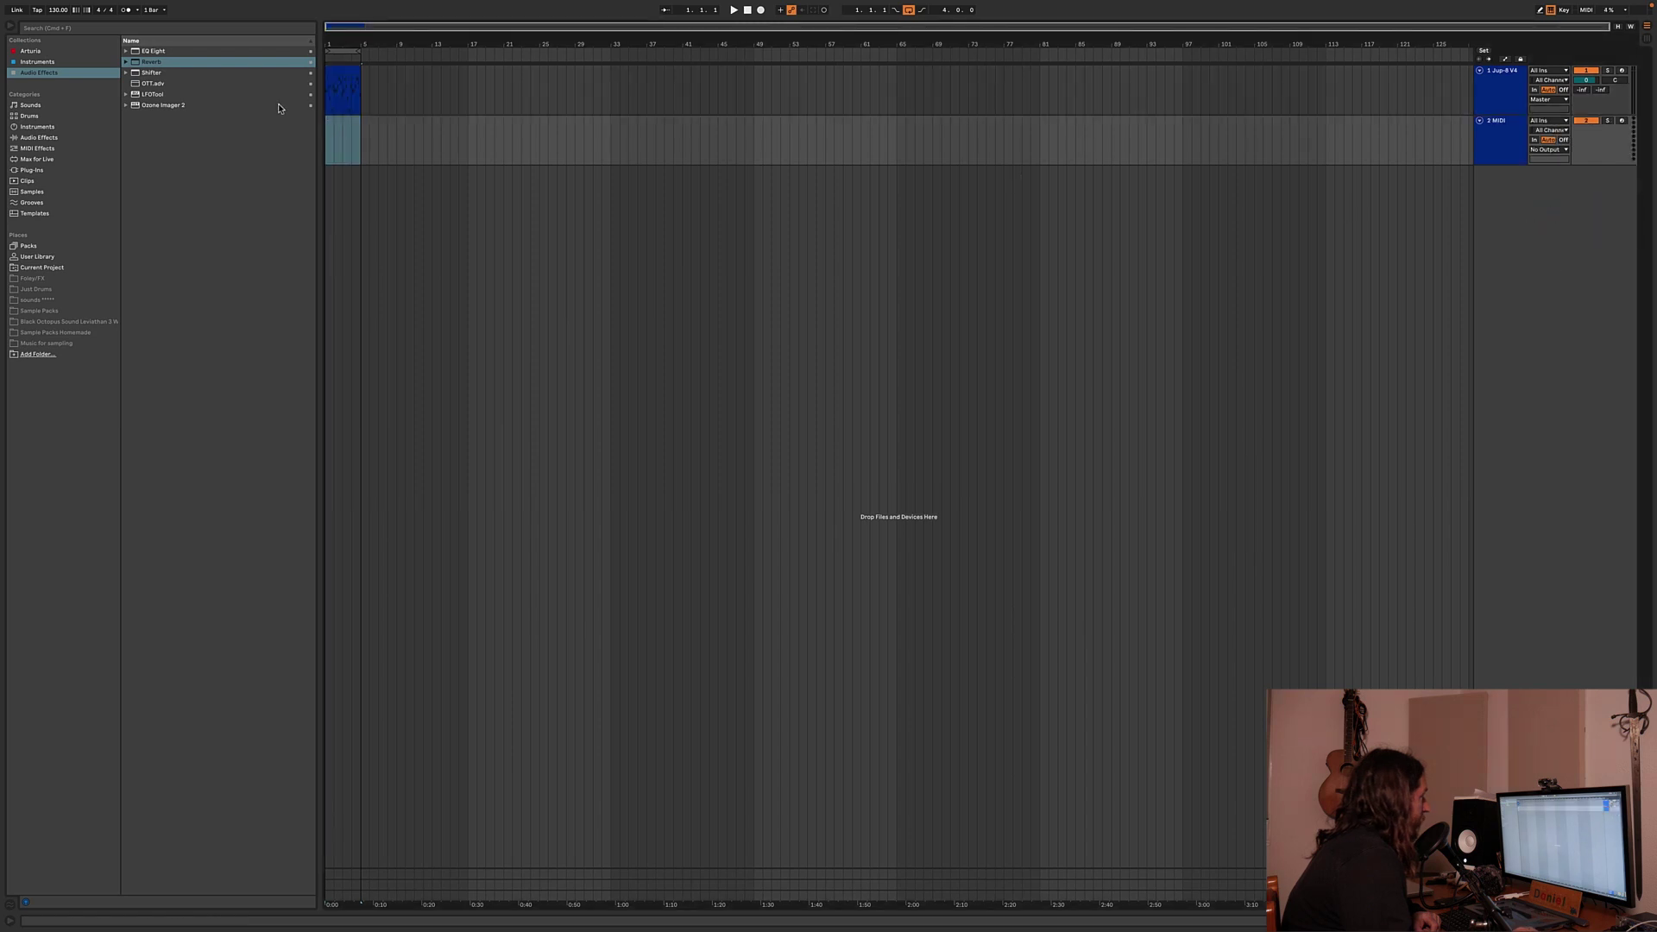
{"action": "left_click", "coordinate": [39, 127]}
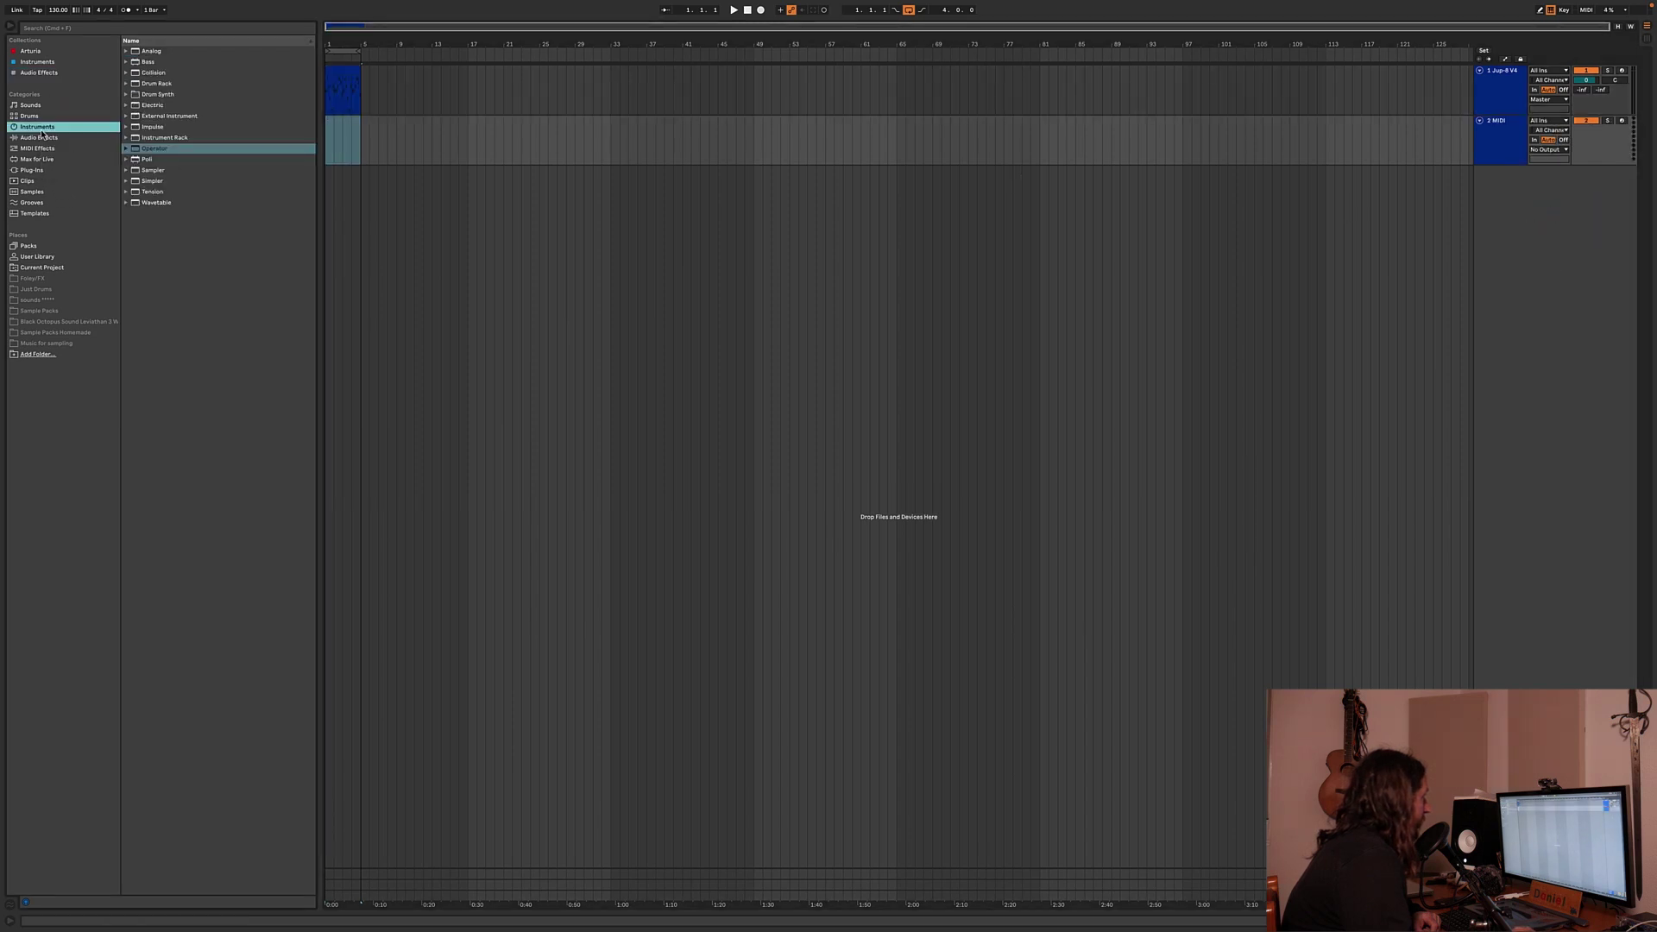
{"action": "double_click", "coordinate": [153, 148]}
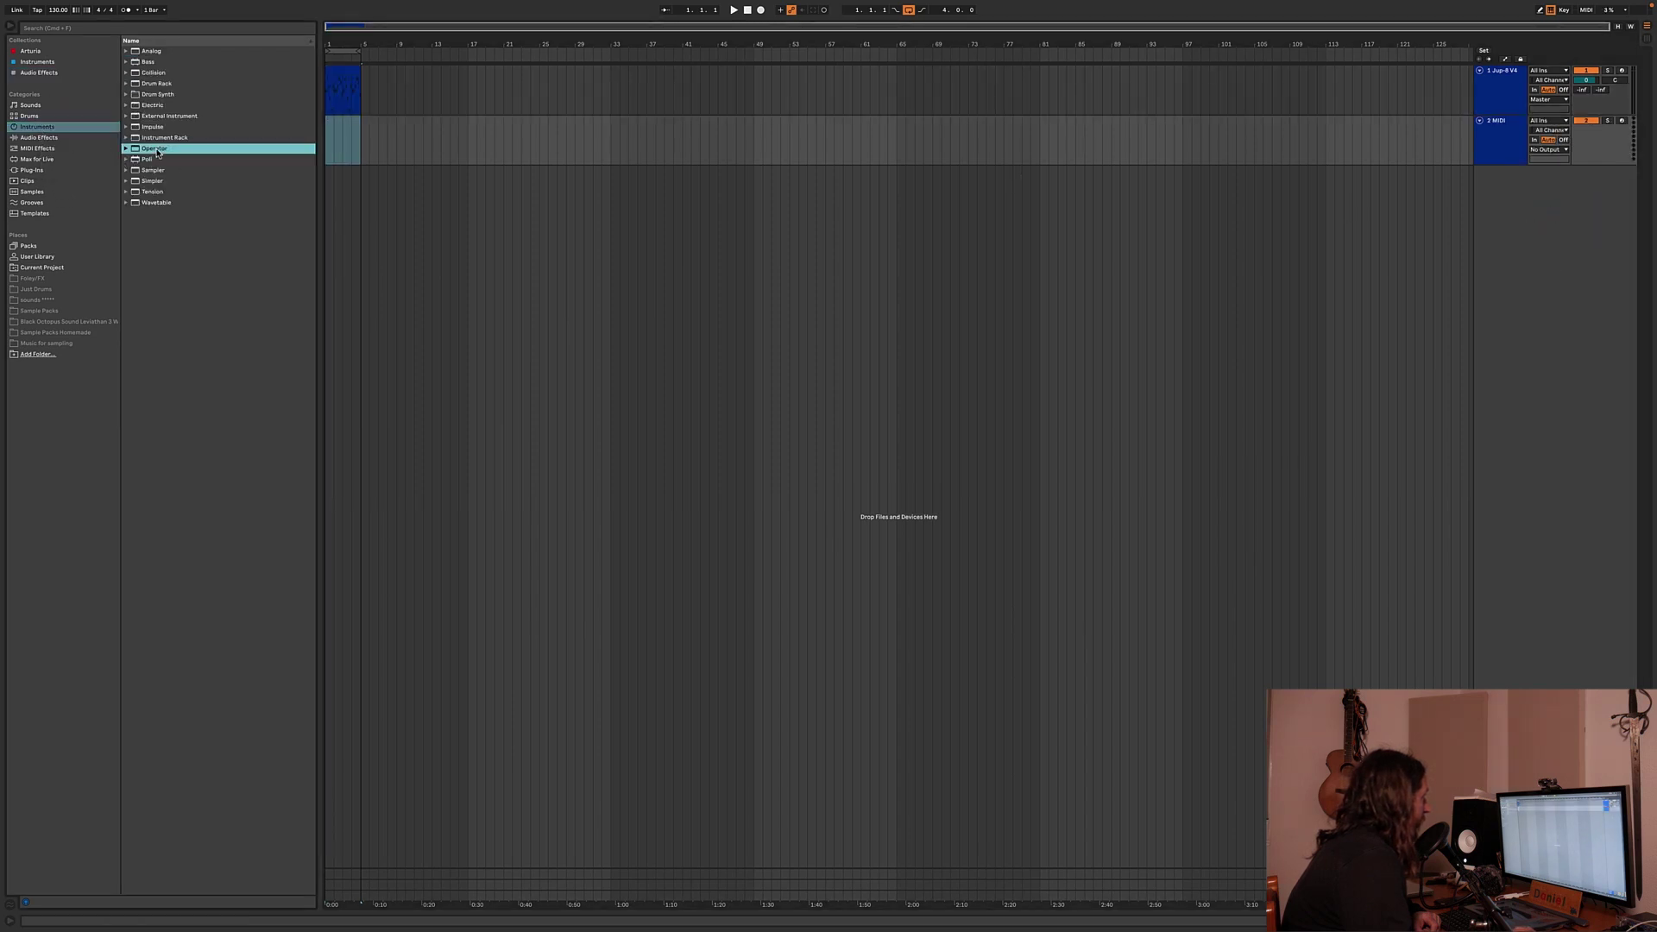
{"action": "left_click", "coordinate": [339, 84]}
{"action": "left_click_drag", "start_coordinate": [339, 84], "coordinate": [339, 138]}
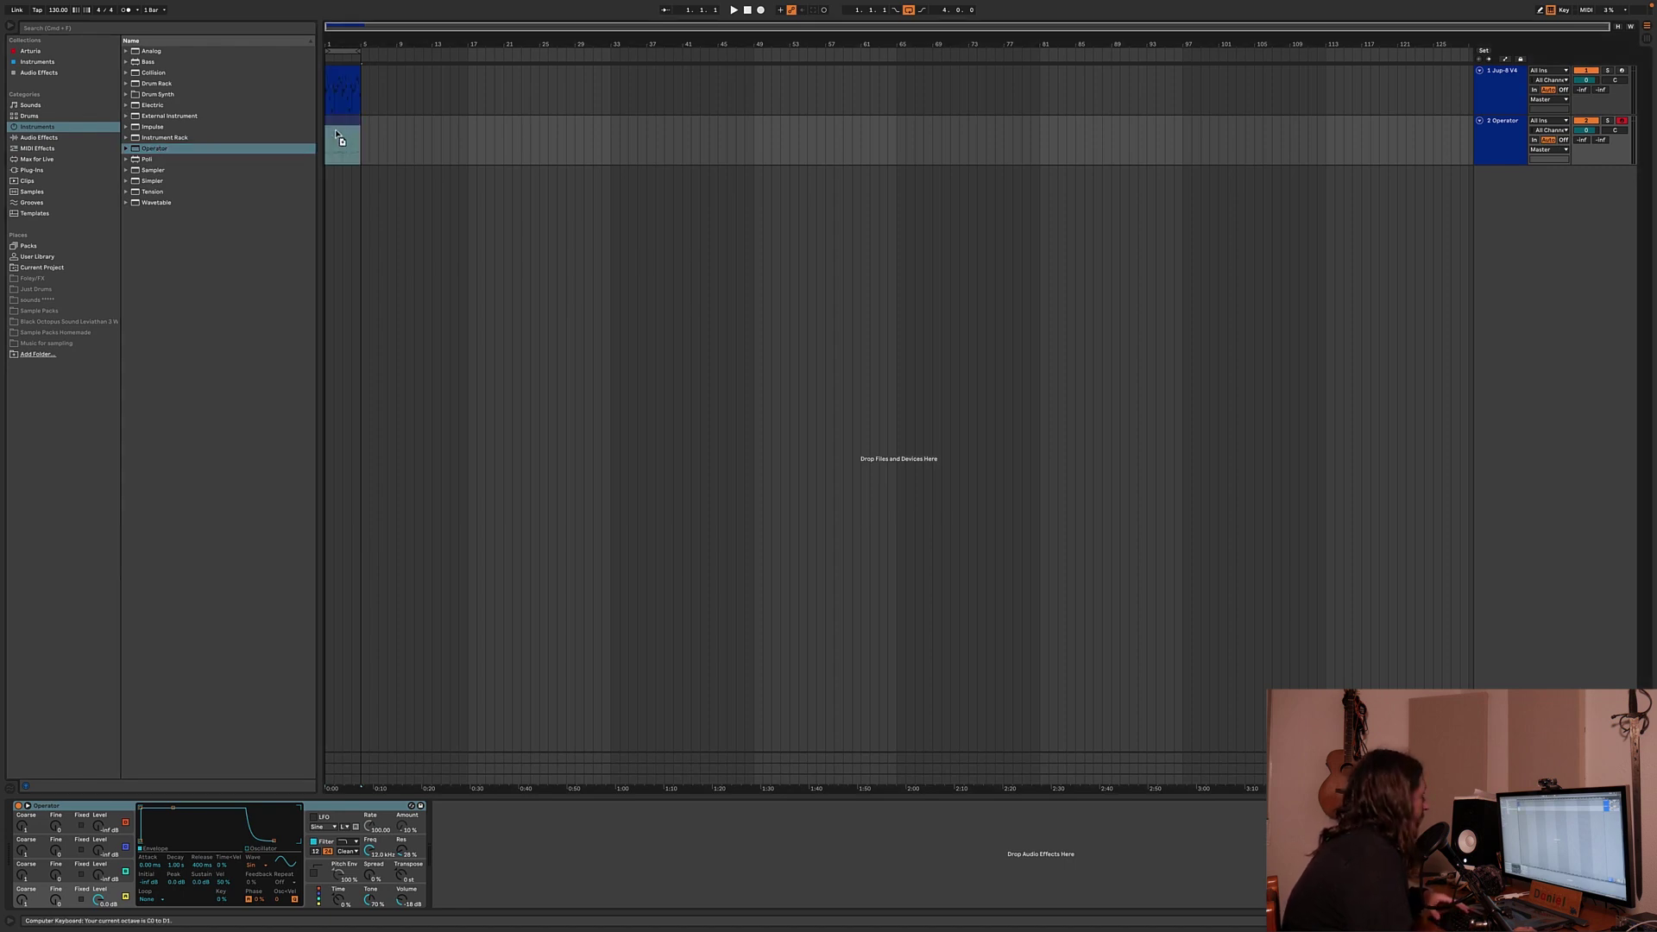
{"action": "left_click_drag", "start_coordinate": [339, 138], "coordinate": [340, 138]}
{"action": "left_click", "coordinate": [1608, 121]}
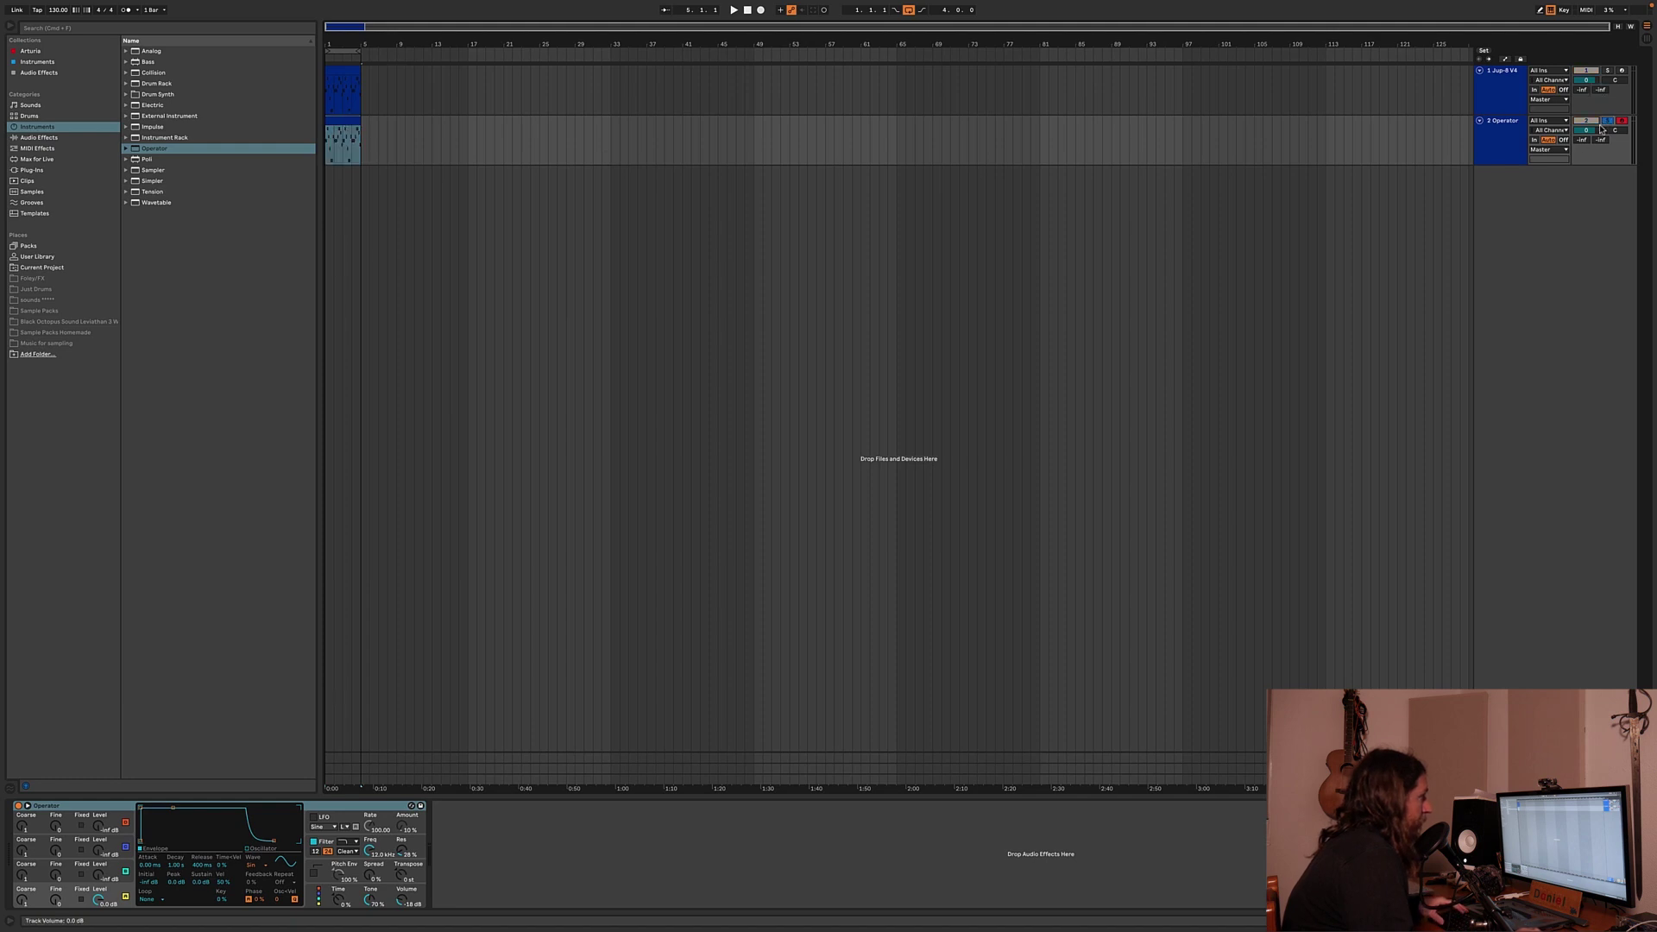
{"action": "left_click_drag", "start_coordinate": [360, 58], "coordinate": [360, 164]}
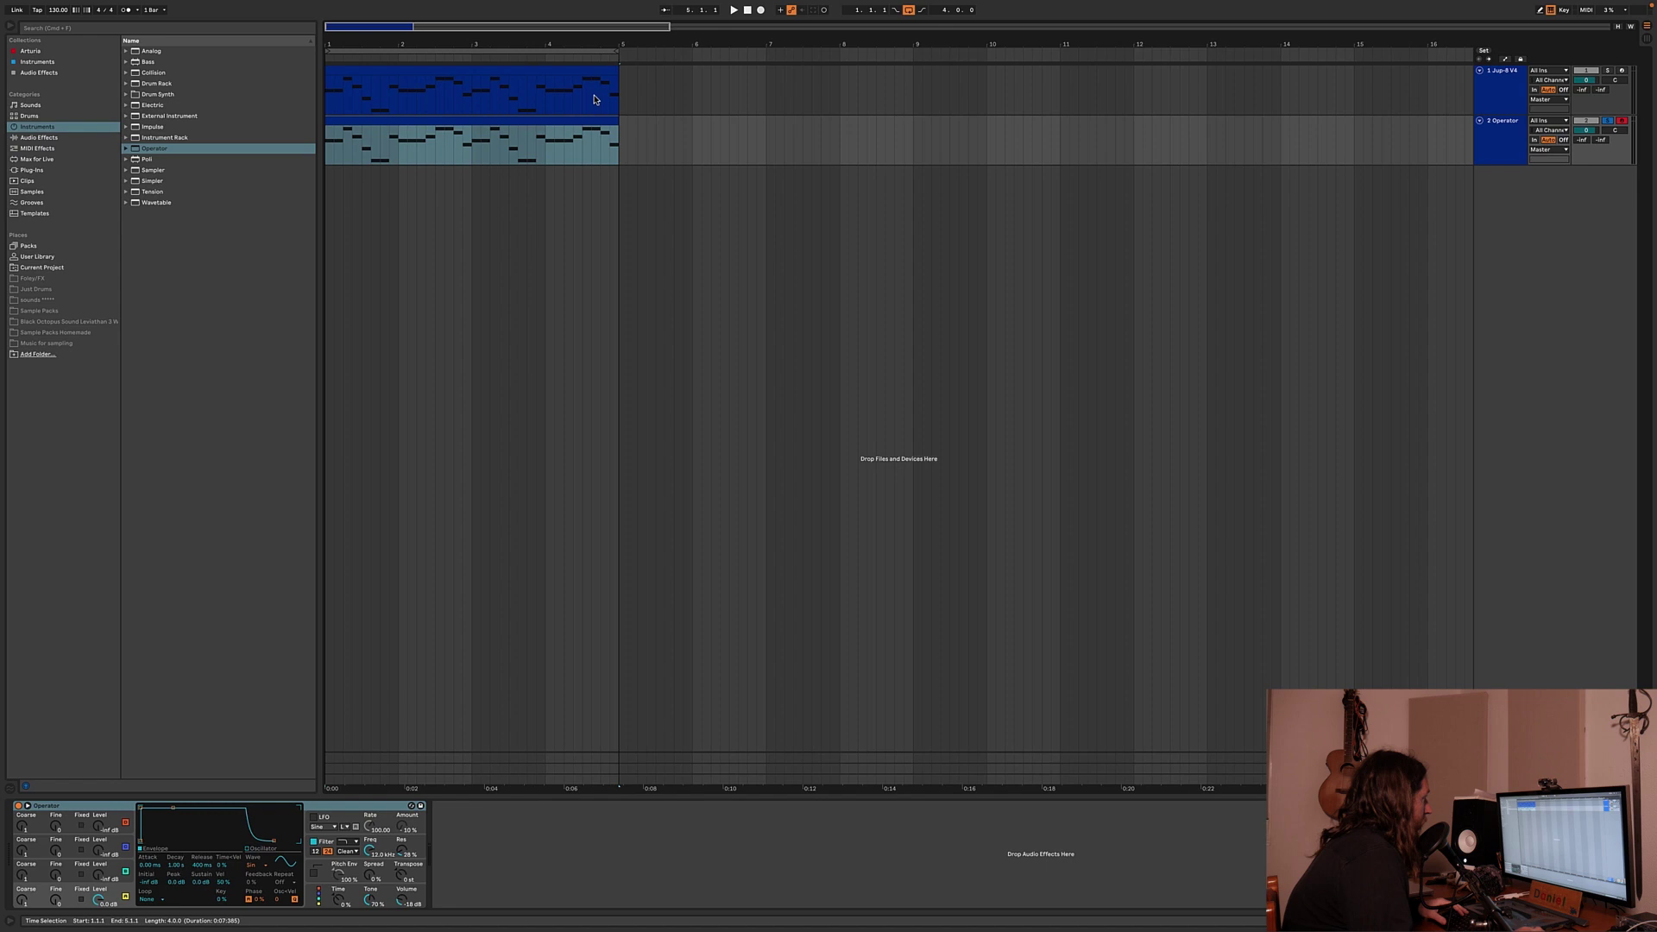
{"action": "key", "text": "space"}
{"action": "left_click", "coordinate": [250, 866]}
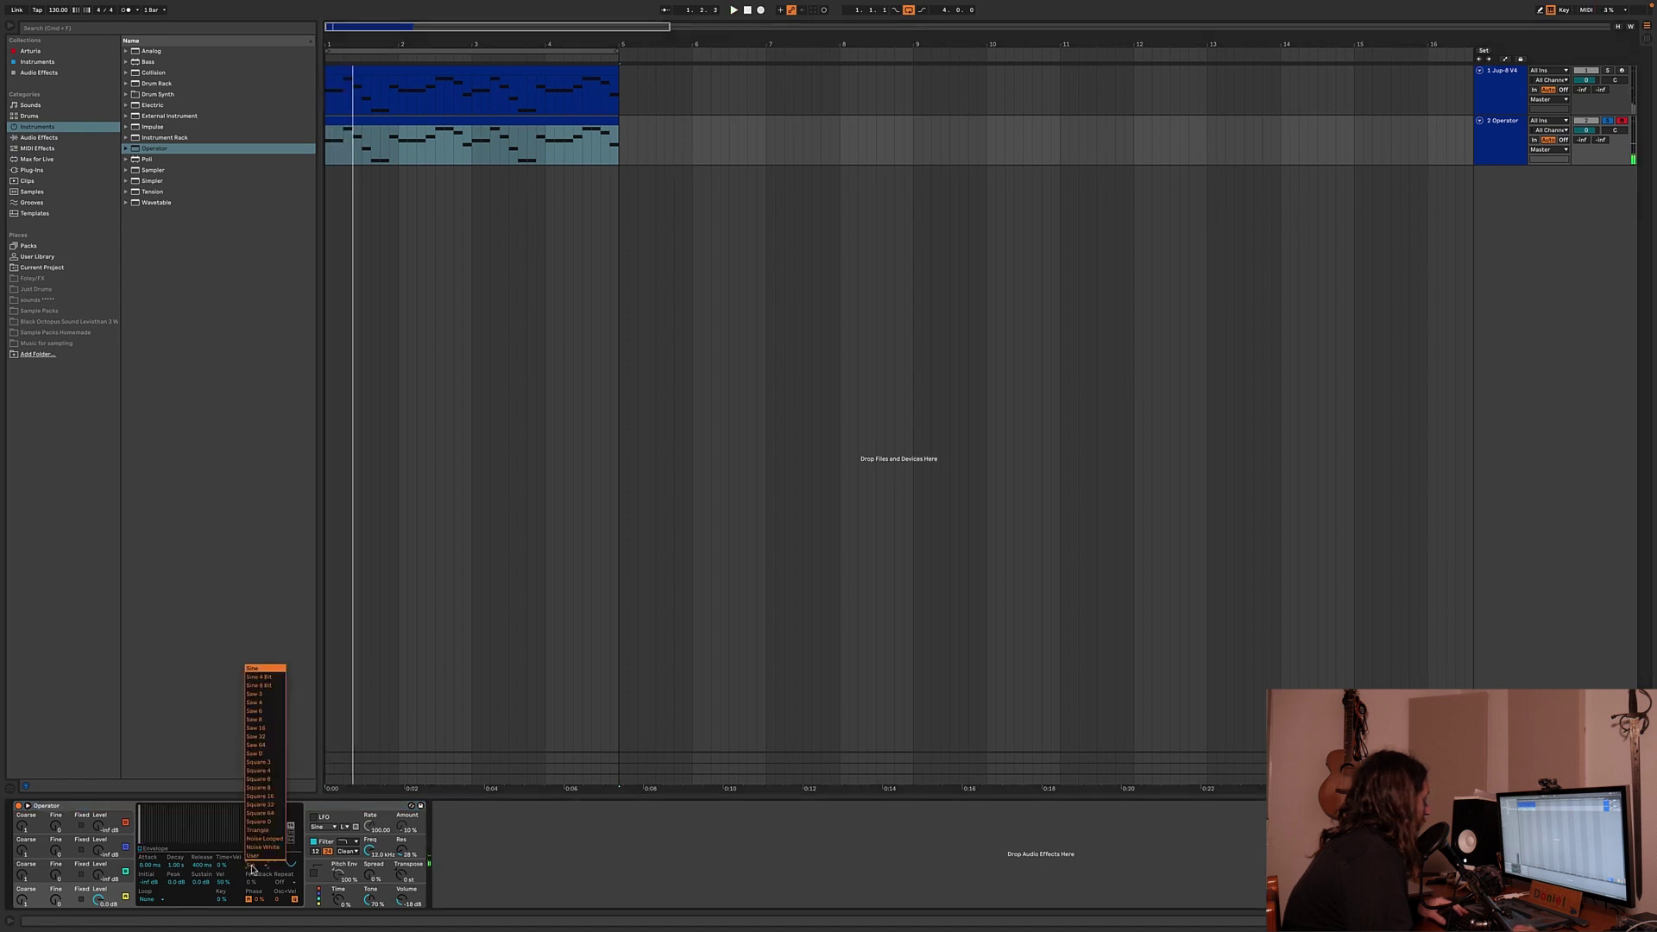
{"action": "left_click", "coordinate": [270, 763]}
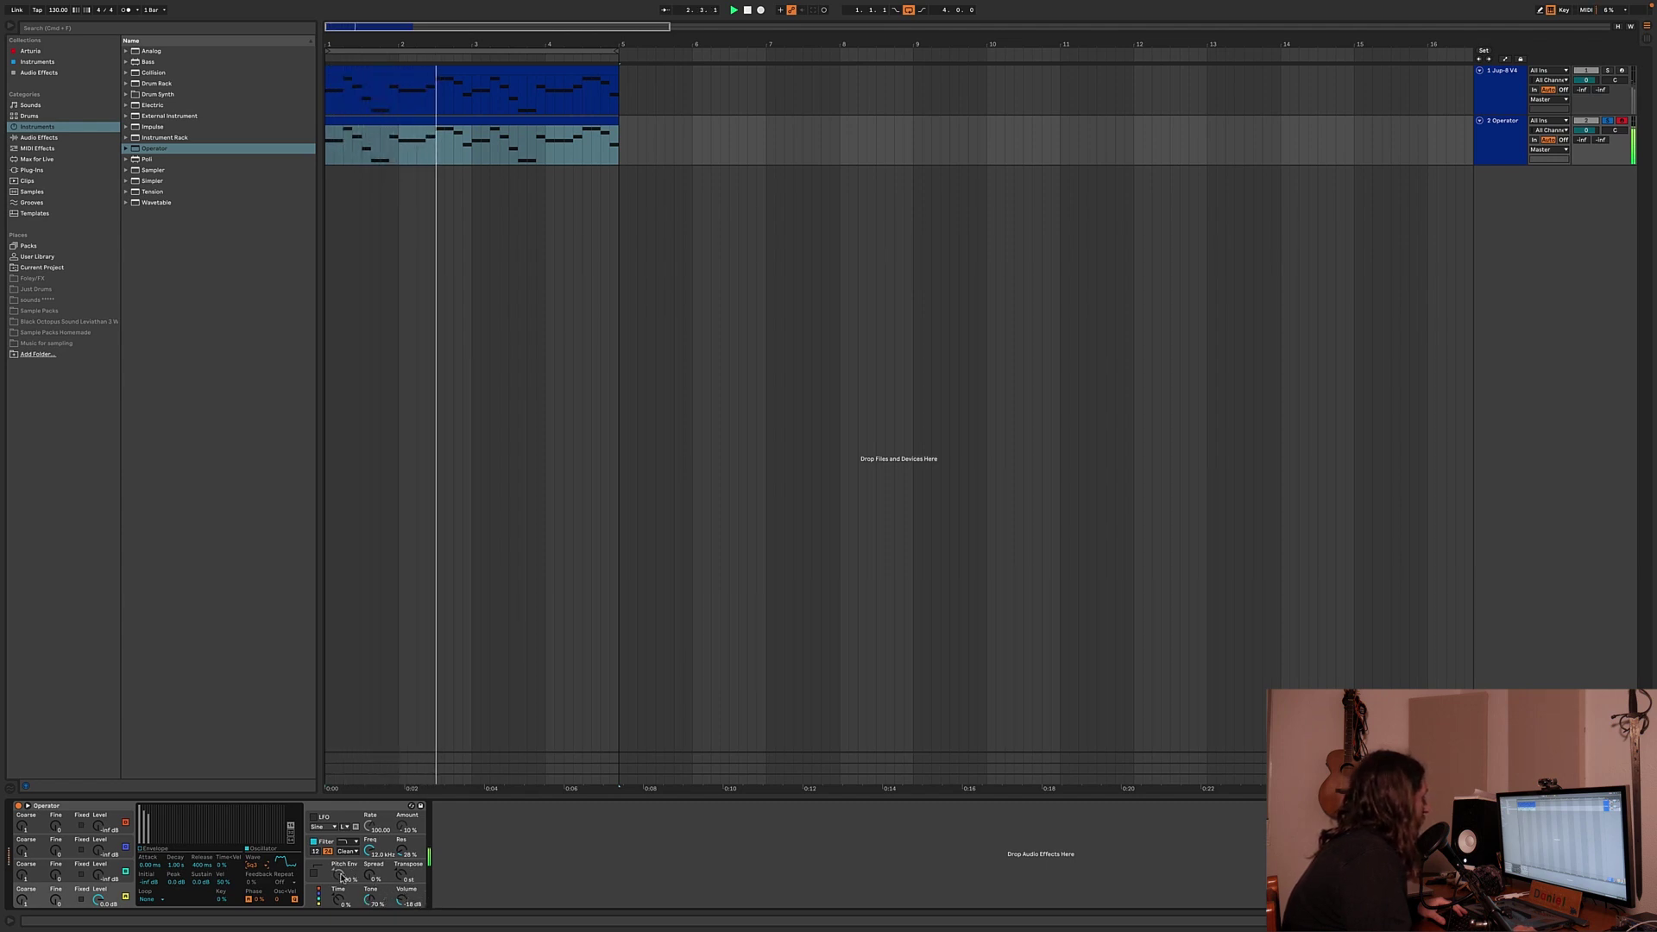
{"action": "left_click", "coordinate": [251, 865]}
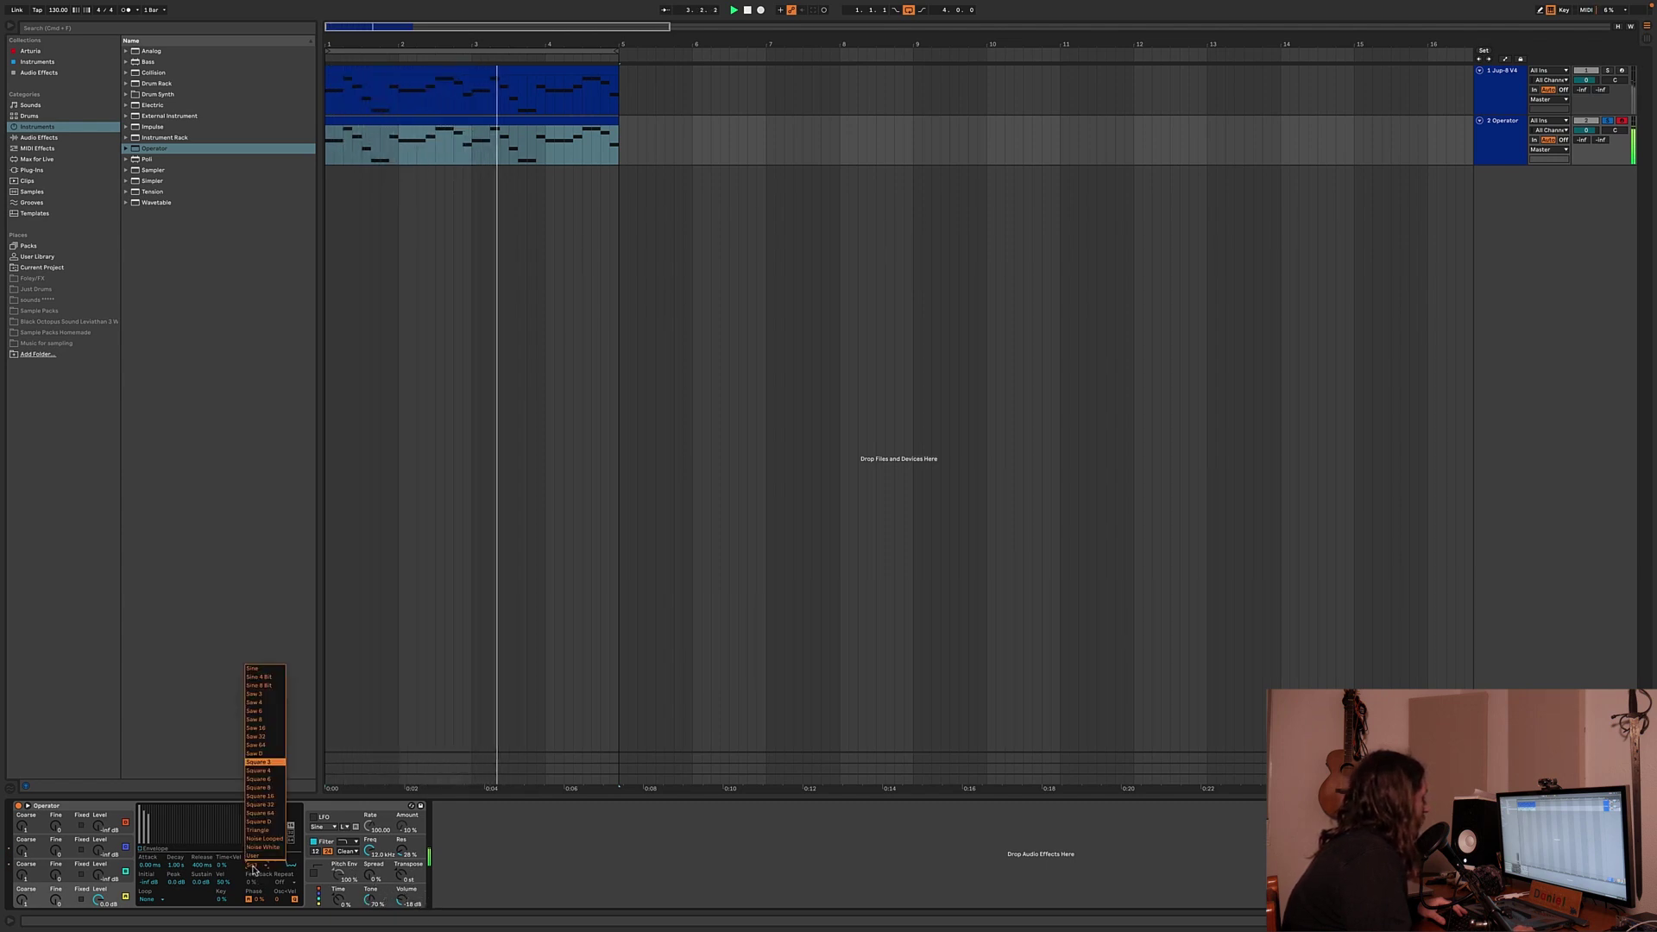
{"action": "left_click", "coordinate": [259, 754]}
{"action": "mouse_move", "coordinate": [370, 851]}
{"action": "left_mouse_down"}
{"action": "mouse_move", "coordinate": [370, 880]}
{"action": "mouse_move", "coordinate": [369, 863]}
{"action": "left_mouse_up"}
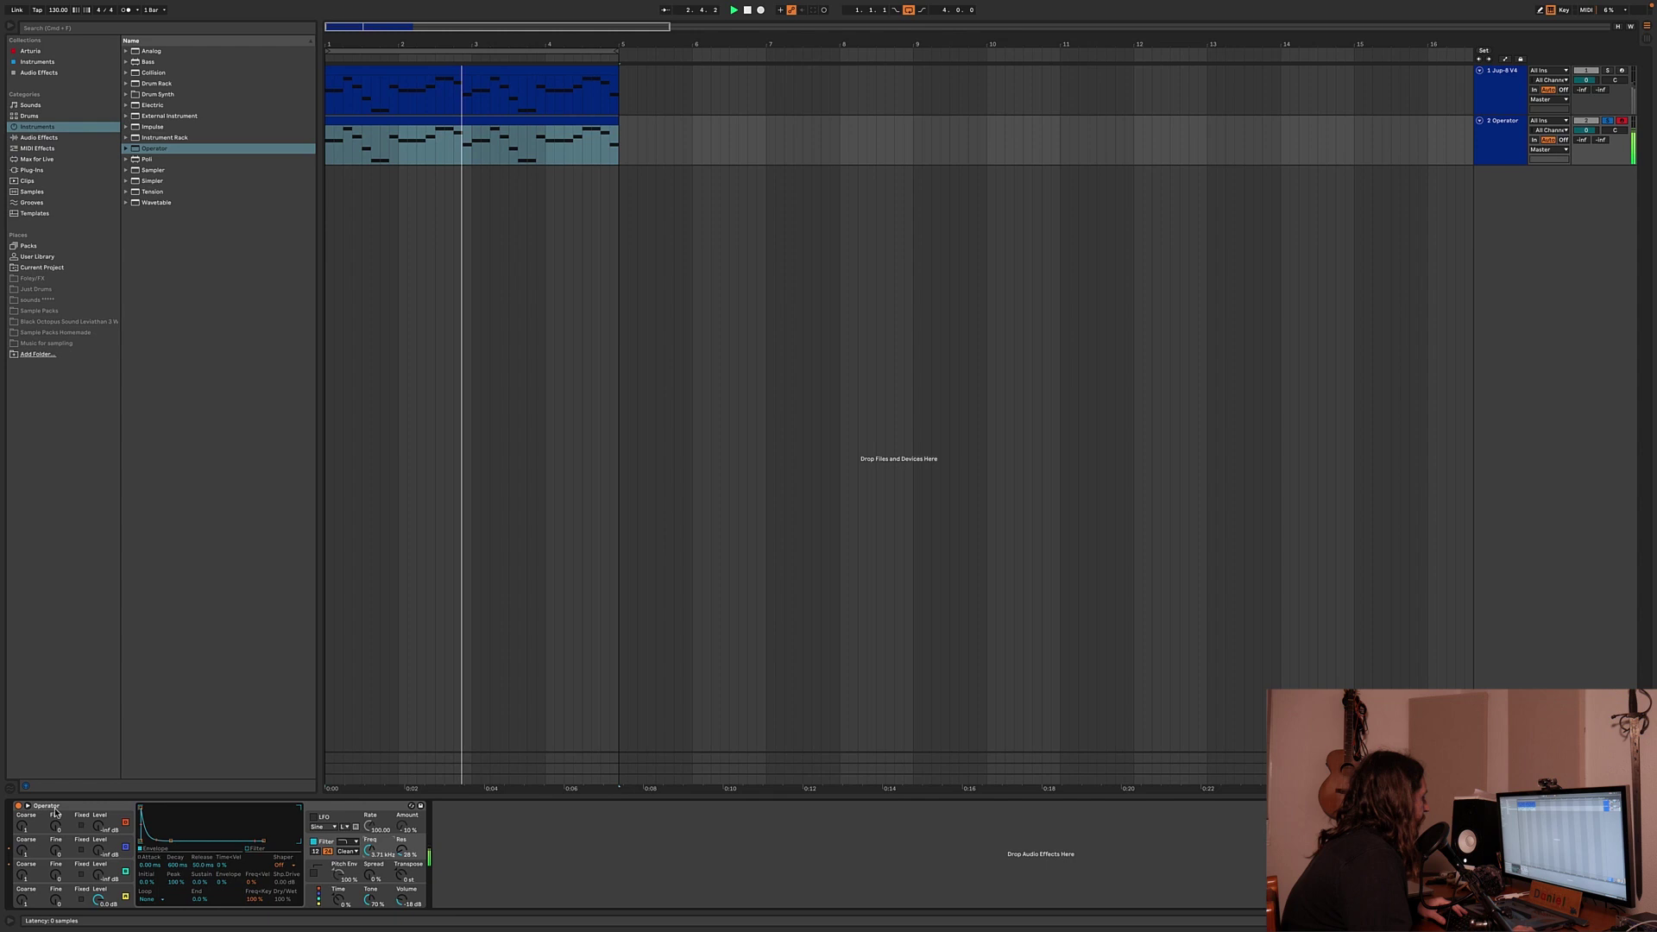
{"action": "left_click", "coordinate": [1508, 148]}
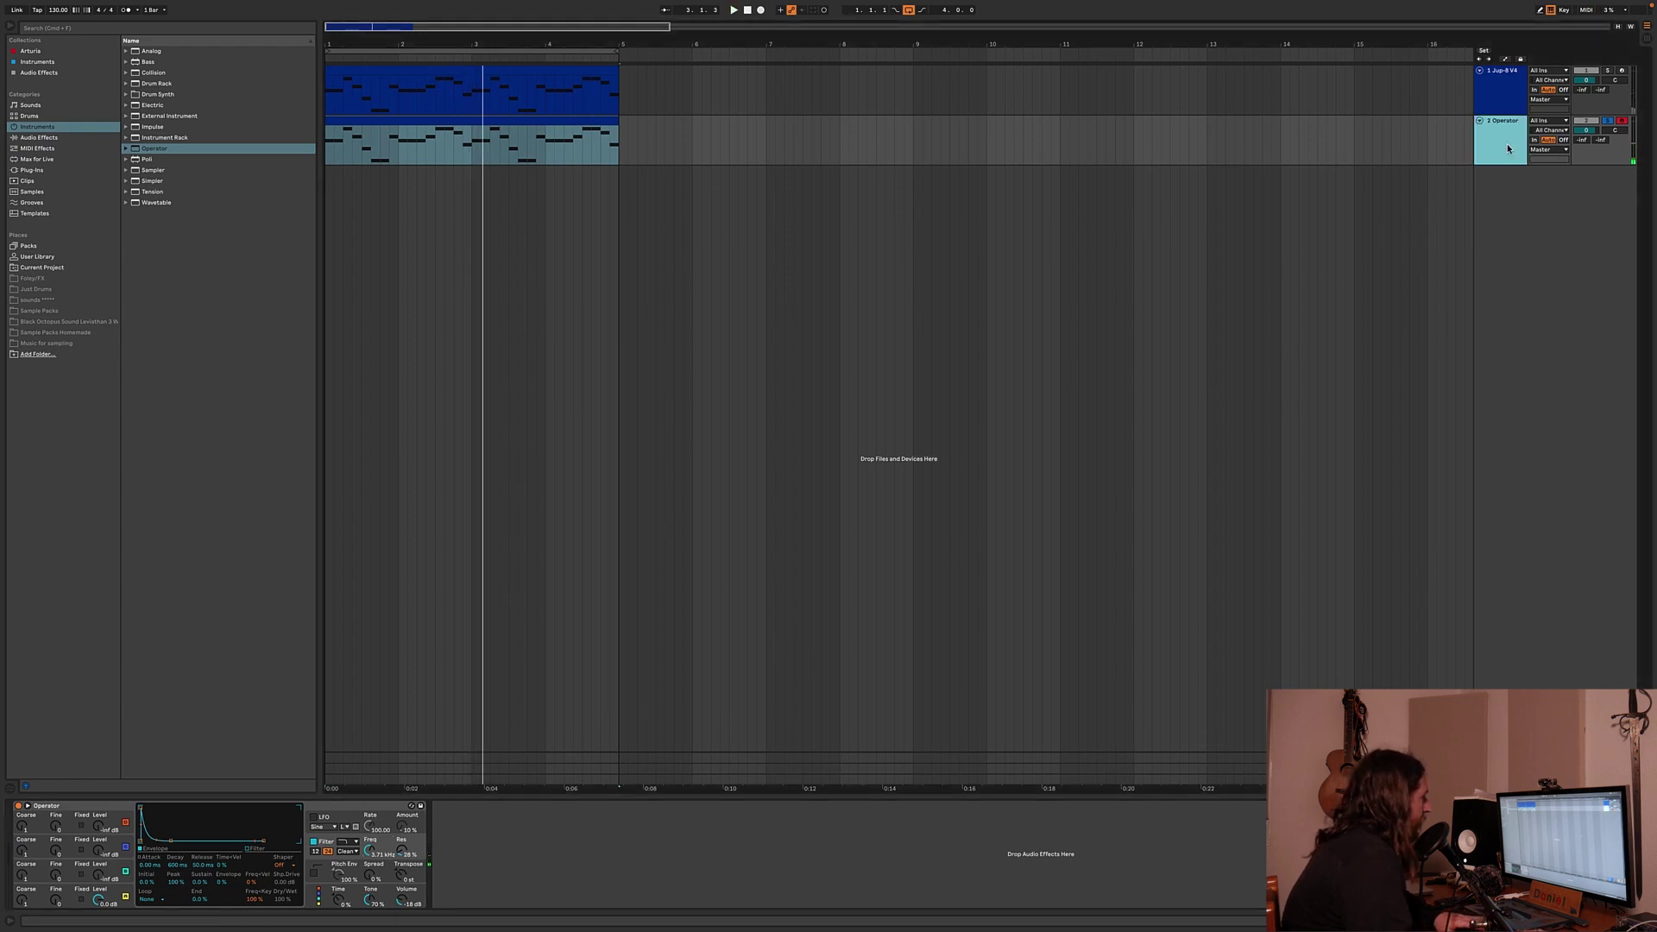
{"action": "key", "text": "Delete"}
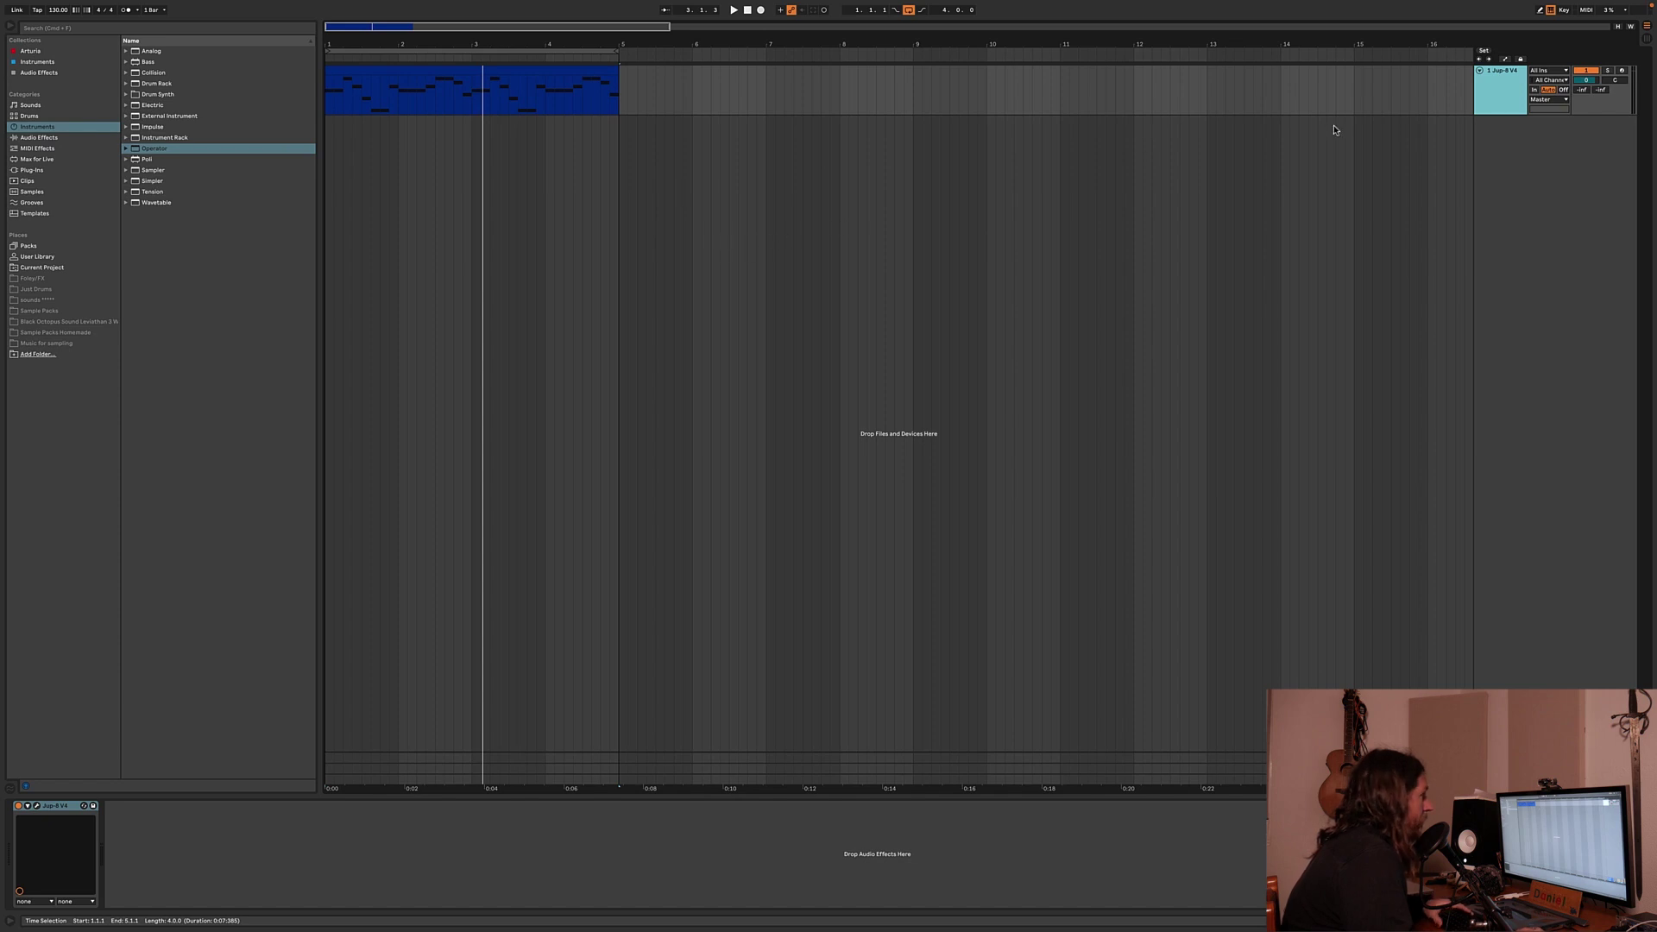
Arm the Jup-8 V4 track for recording and make its lane taller.
{"action": "left_click", "coordinate": [1620, 71]}
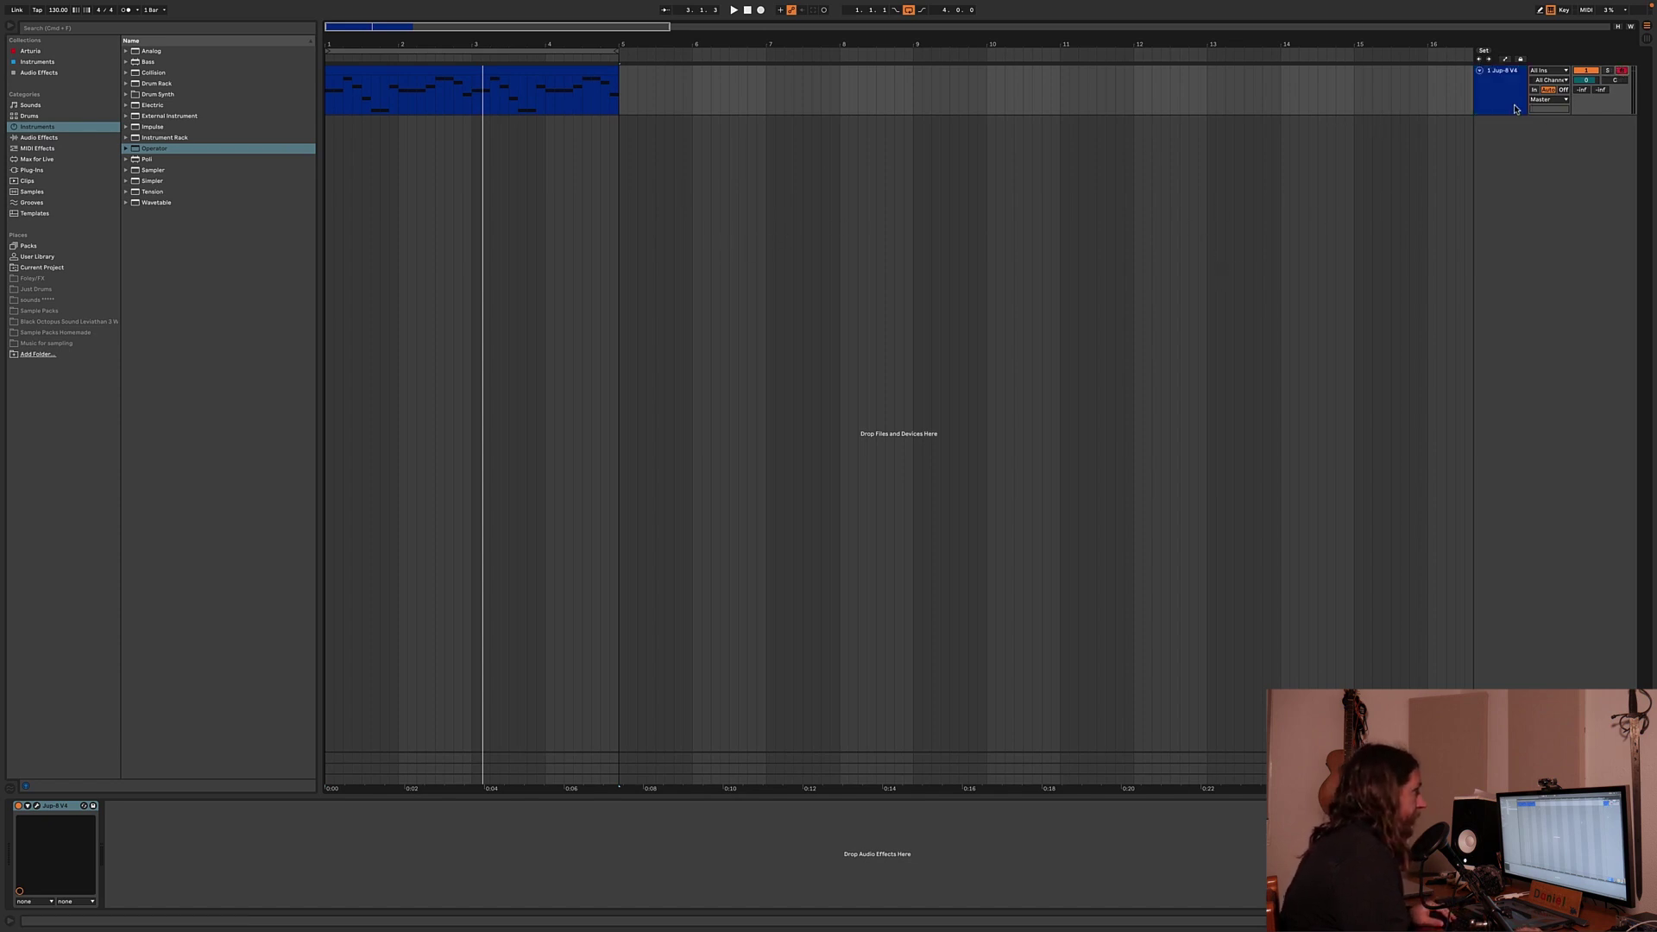
{"action": "left_click_drag", "start_coordinate": [1507, 115], "coordinate": [1507, 231]}
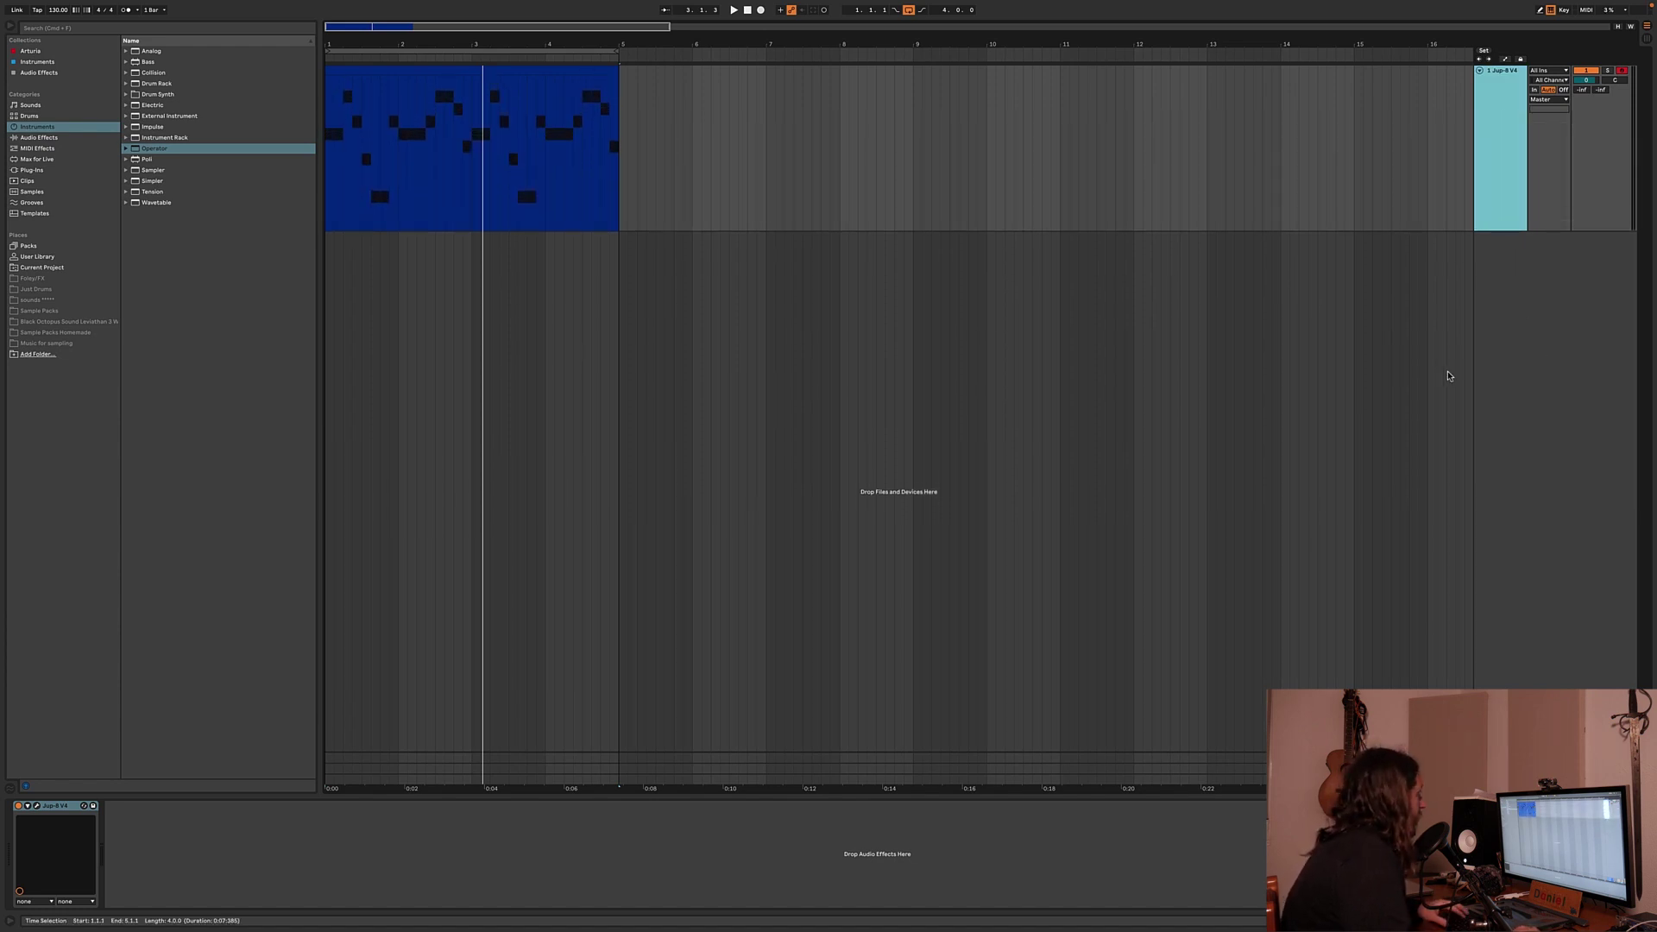
{"action": "left_click", "coordinate": [1455, 345]}
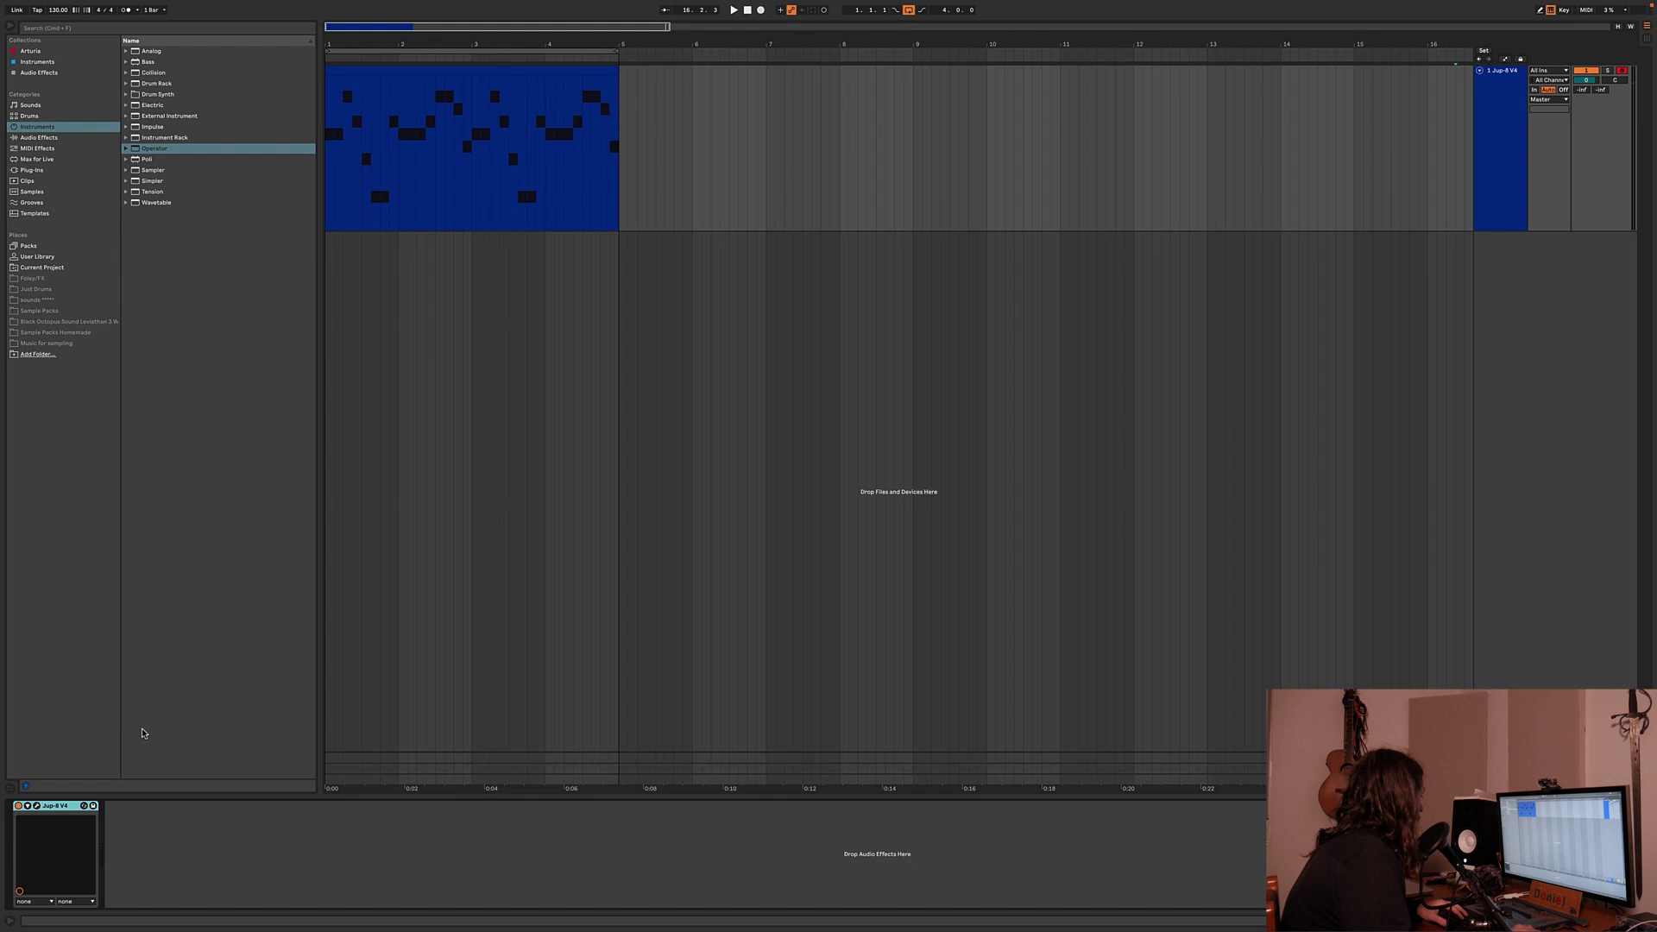
In the Jup-8 V editor, bring the VCF cutoff down to about 378 Hz, then about 238 Hz.
{"action": "left_click", "coordinate": [38, 806]}
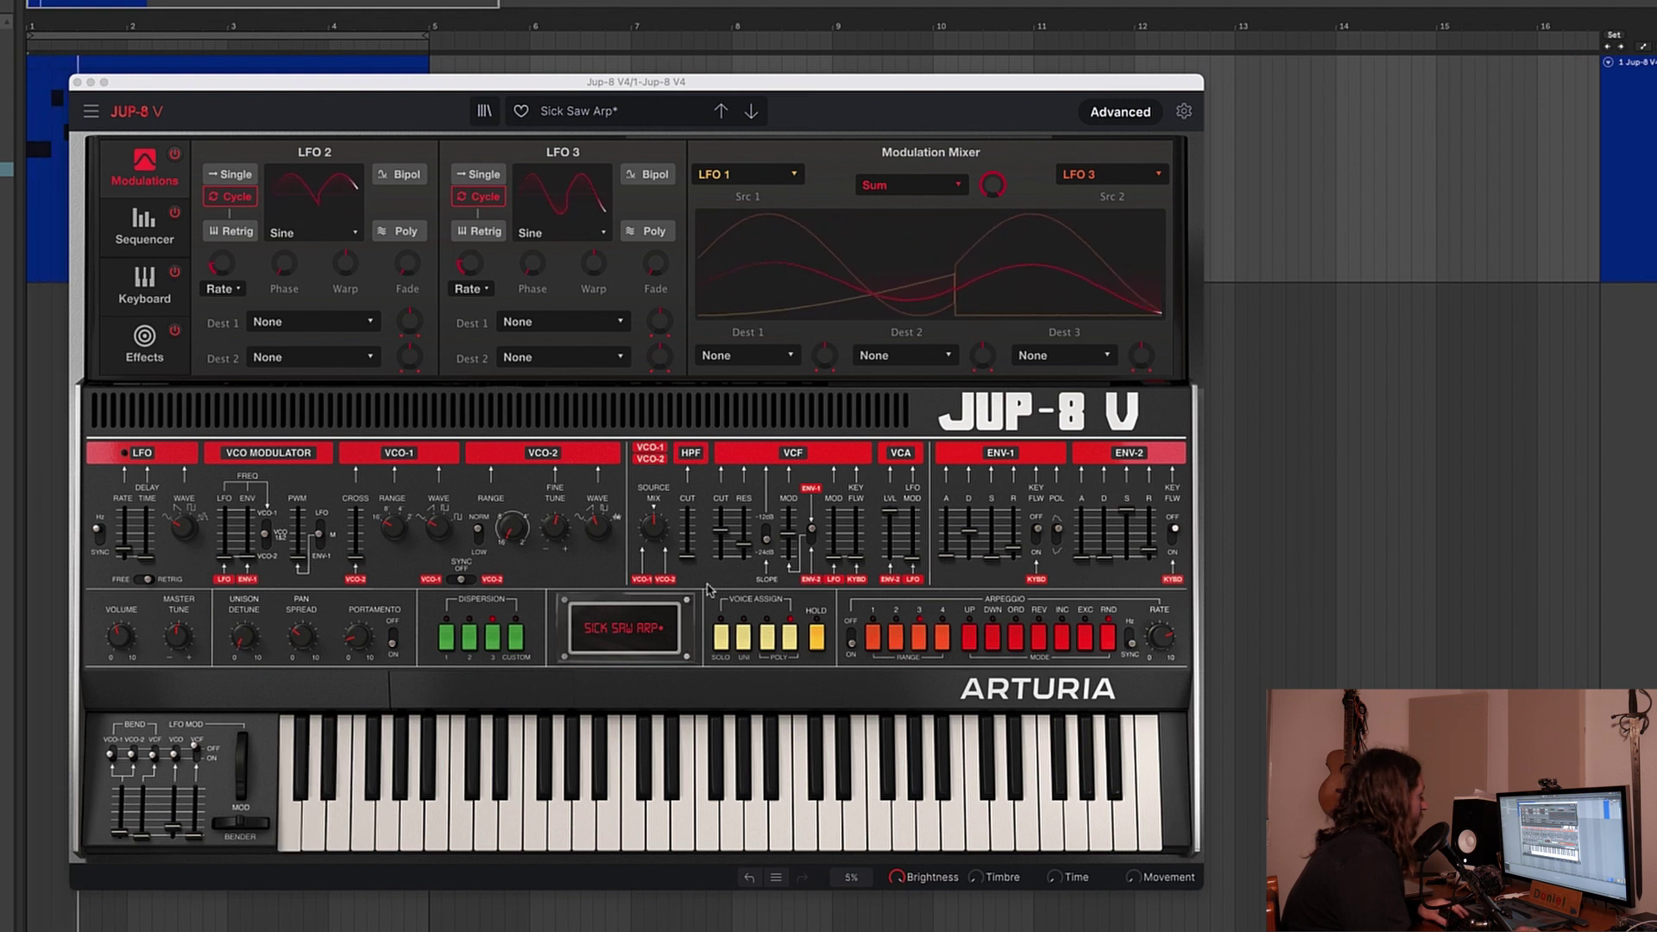
{"action": "left_click", "coordinate": [721, 532]}
{"action": "mouse_move", "coordinate": [722, 532]}
{"action": "left_mouse_down"}
{"action": "mouse_move", "coordinate": [743, 540]}
{"action": "mouse_move", "coordinate": [723, 513]}
{"action": "mouse_move", "coordinate": [725, 537]}
{"action": "mouse_move", "coordinate": [725, 506]}
{"action": "mouse_move", "coordinate": [707, 549]}
{"action": "left_mouse_up"}
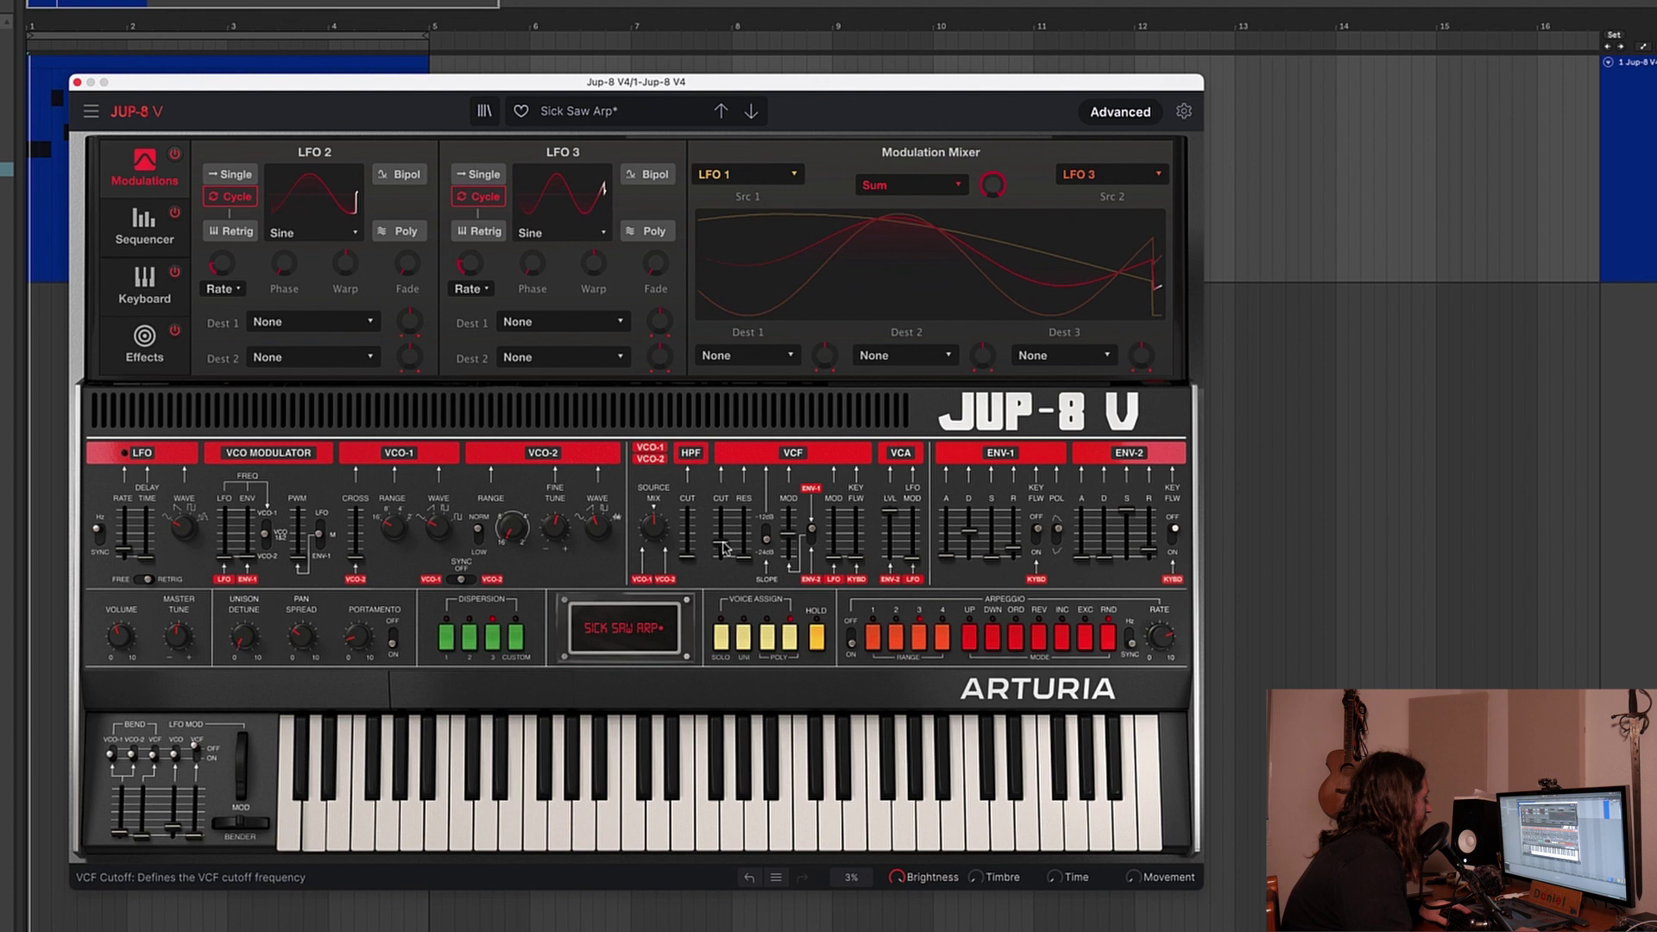
{"action": "mouse_move", "coordinate": [722, 539]}
{"action": "left_click_drag", "start_coordinate": [722, 539], "coordinate": [722, 520]}
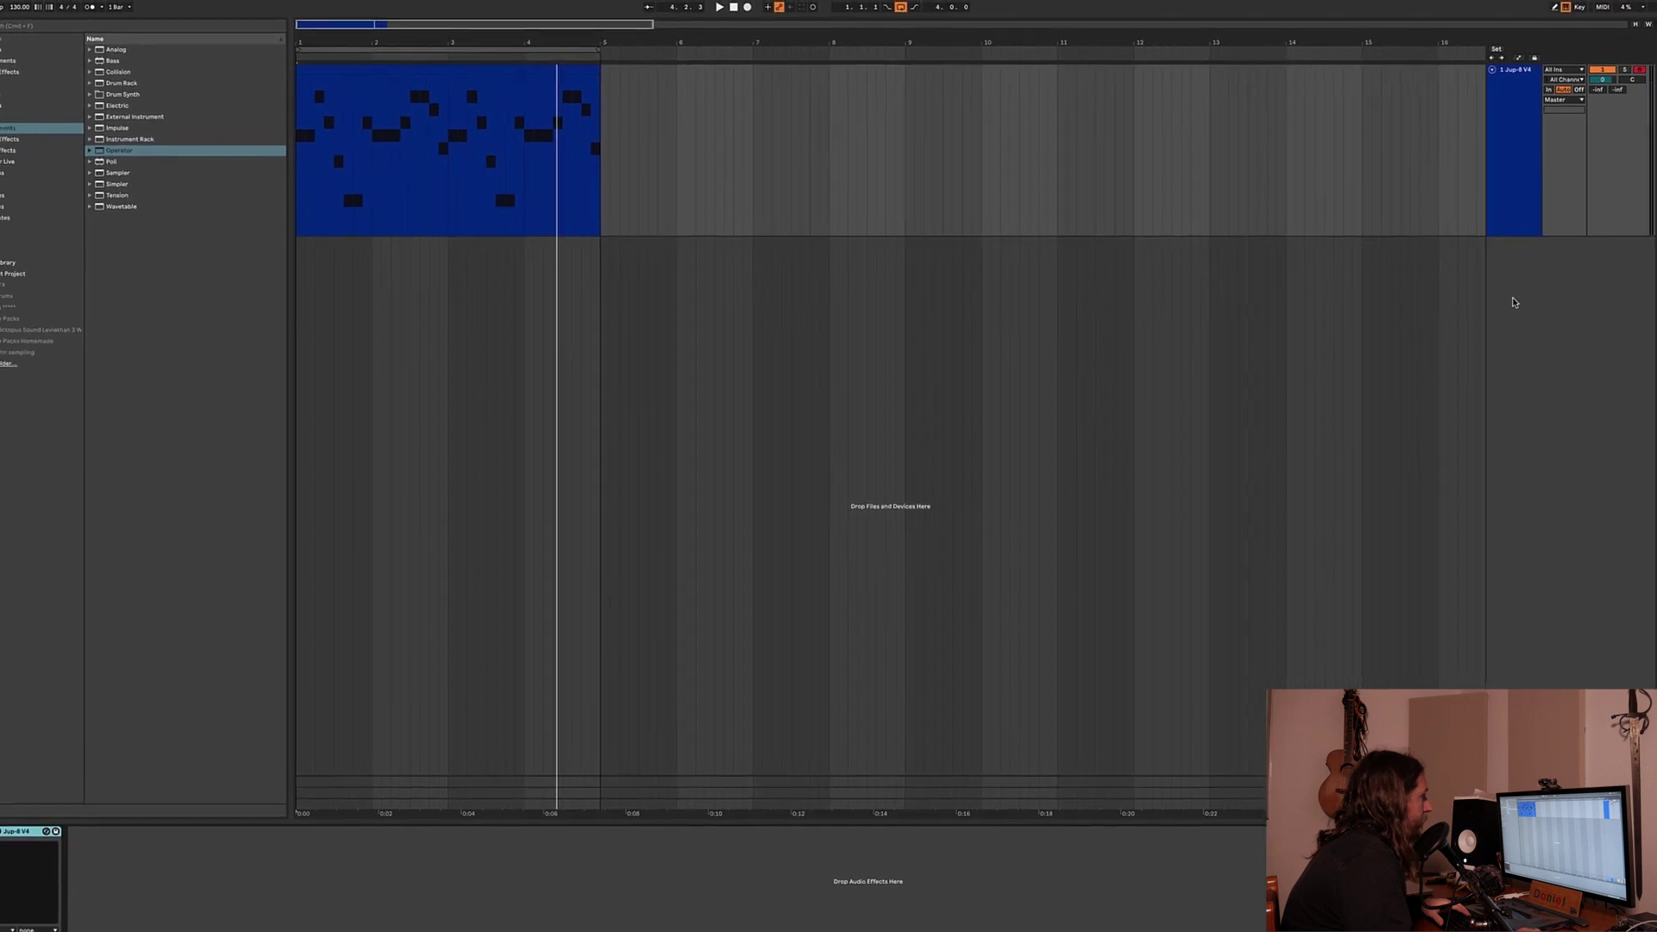
Create a new MIDI track with Jup-8 V4 from the Arturia collection on its Default preset.
{"action": "key", "text": "super+shift+t"}
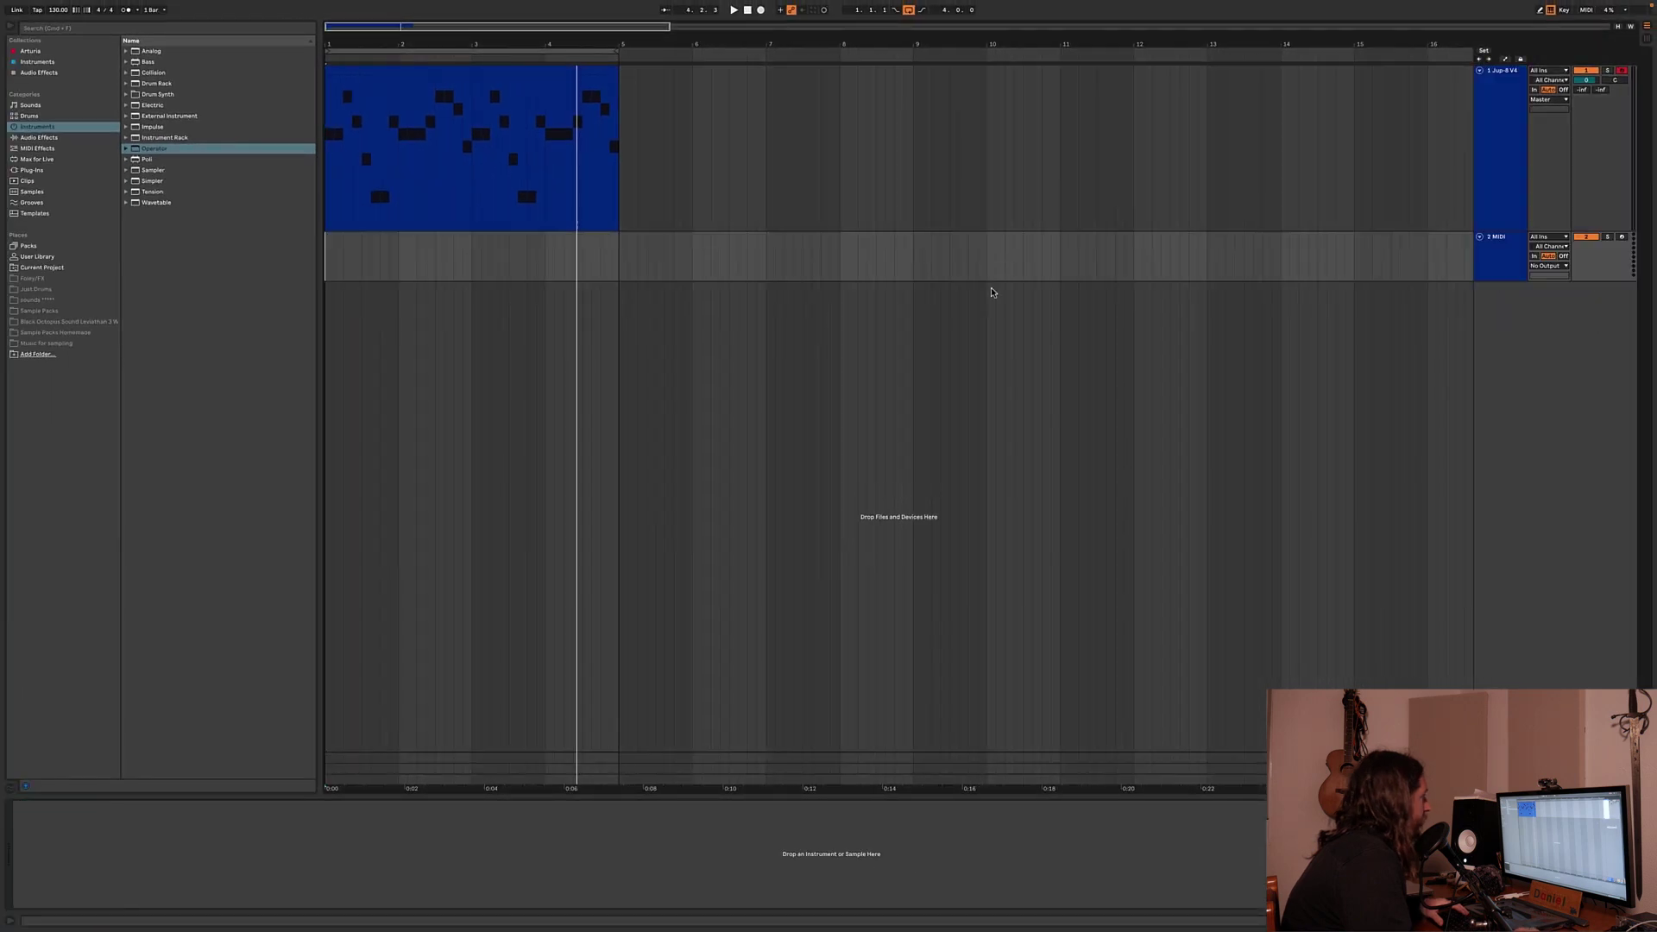
{"action": "left_click", "coordinate": [35, 53]}
{"action": "left_click", "coordinate": [156, 150]}
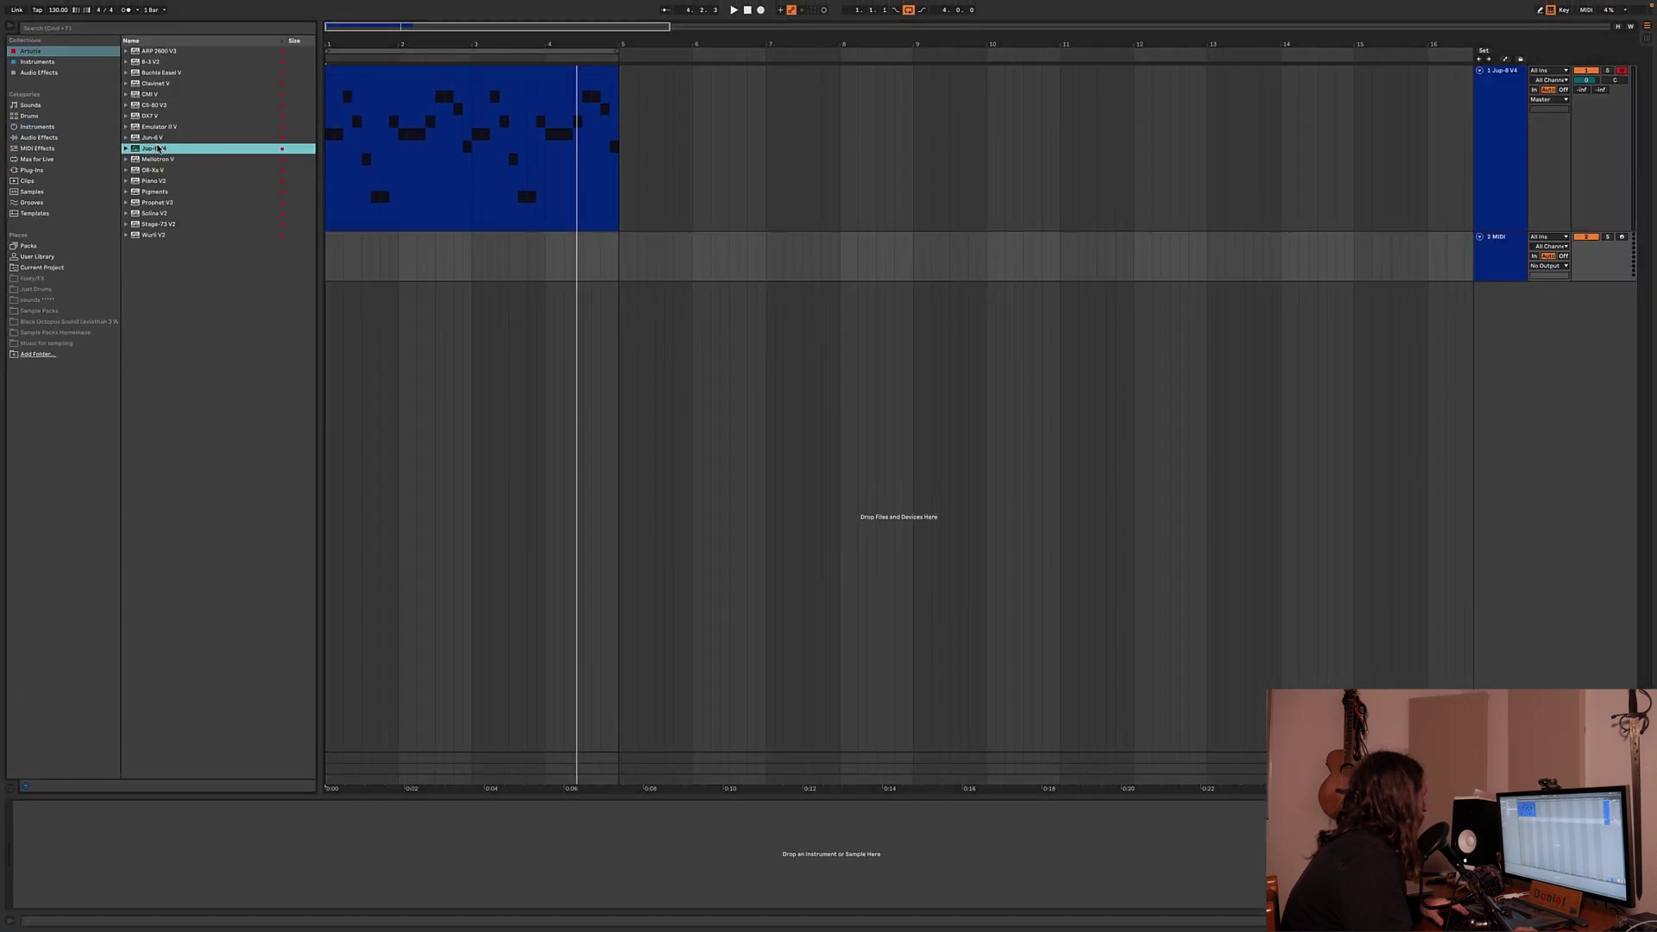
{"action": "key", "text": "Return"}
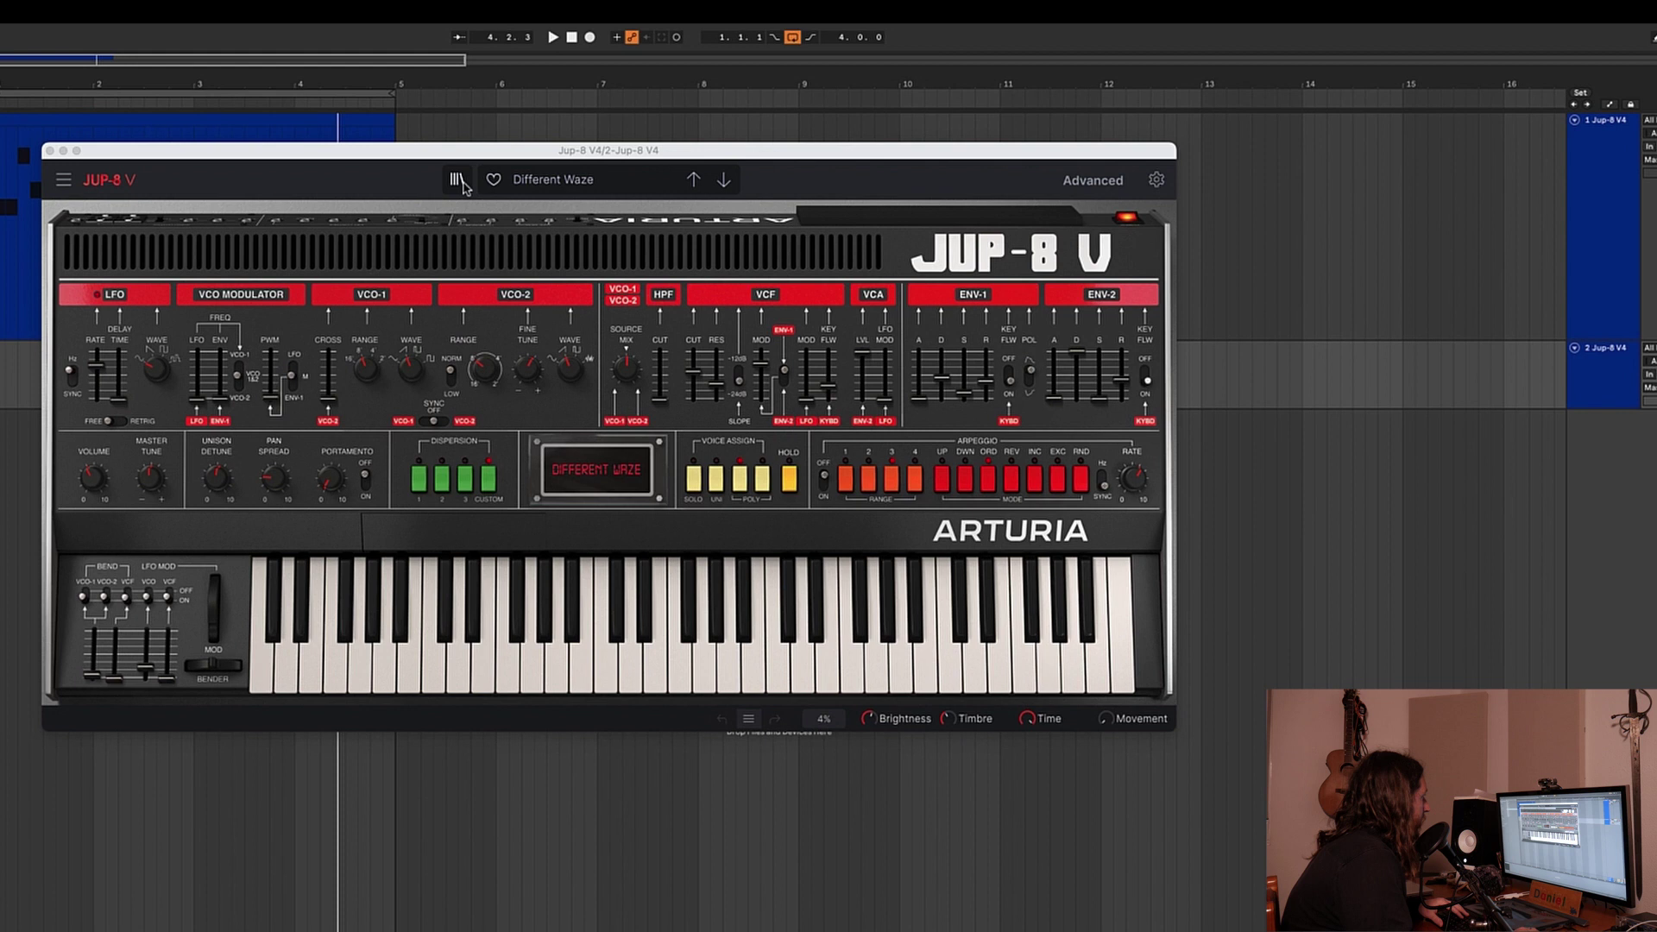
{"action": "left_click", "coordinate": [534, 183]}
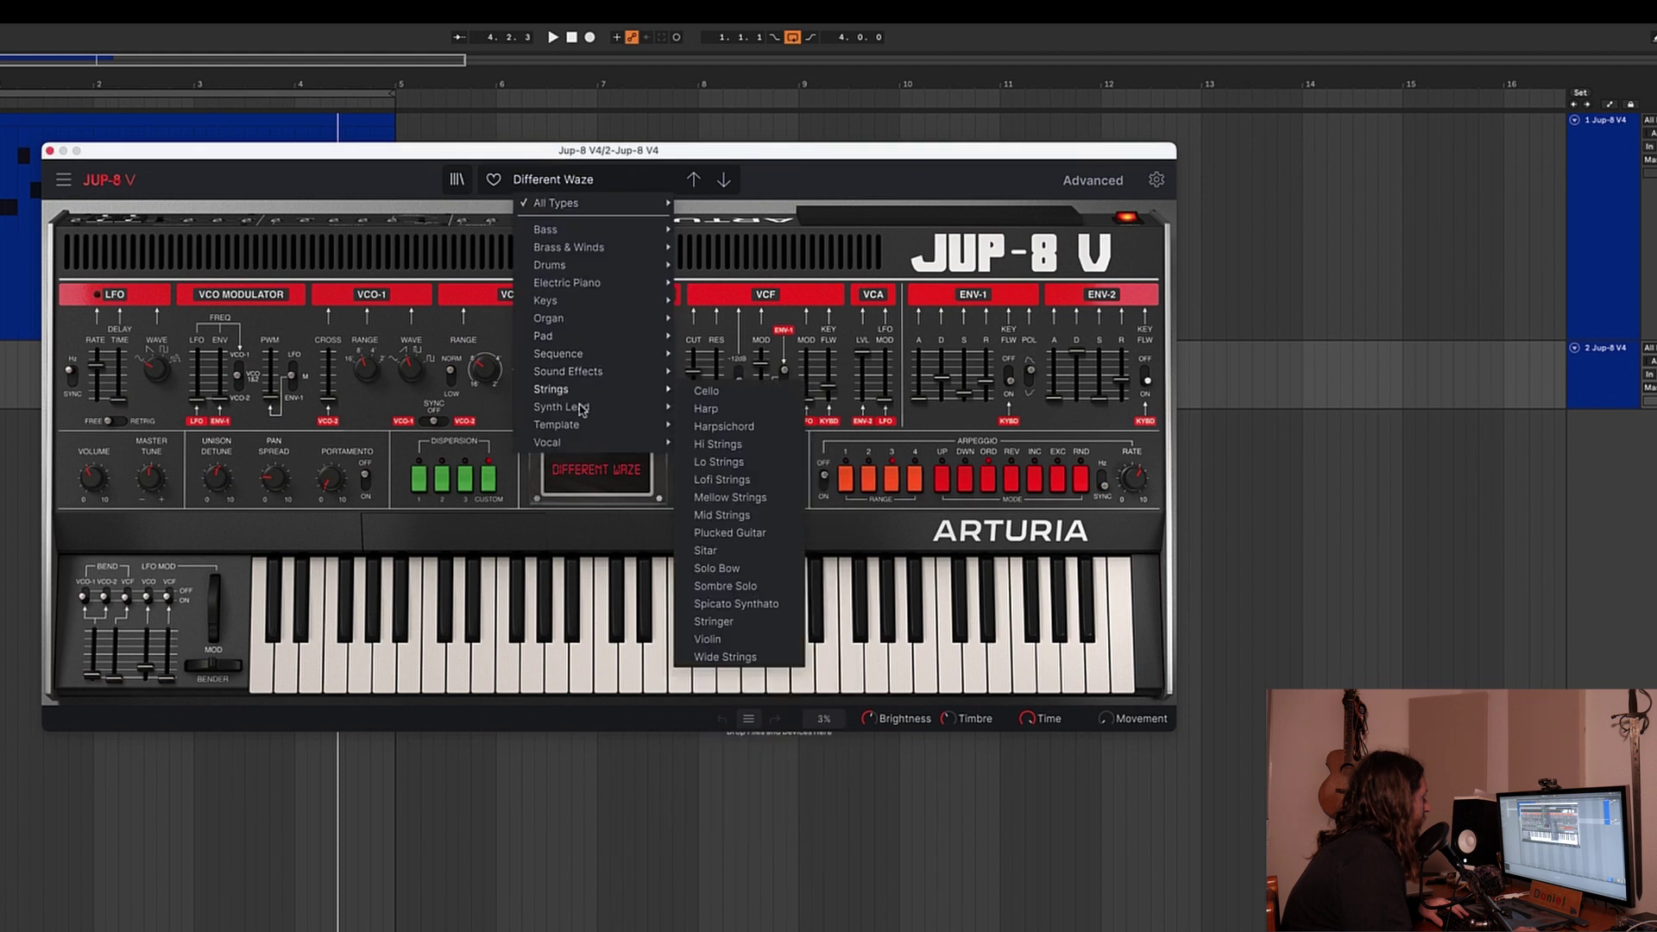
{"action": "mouse_move", "coordinate": [602, 429]}
{"action": "left_click", "coordinate": [713, 429]}
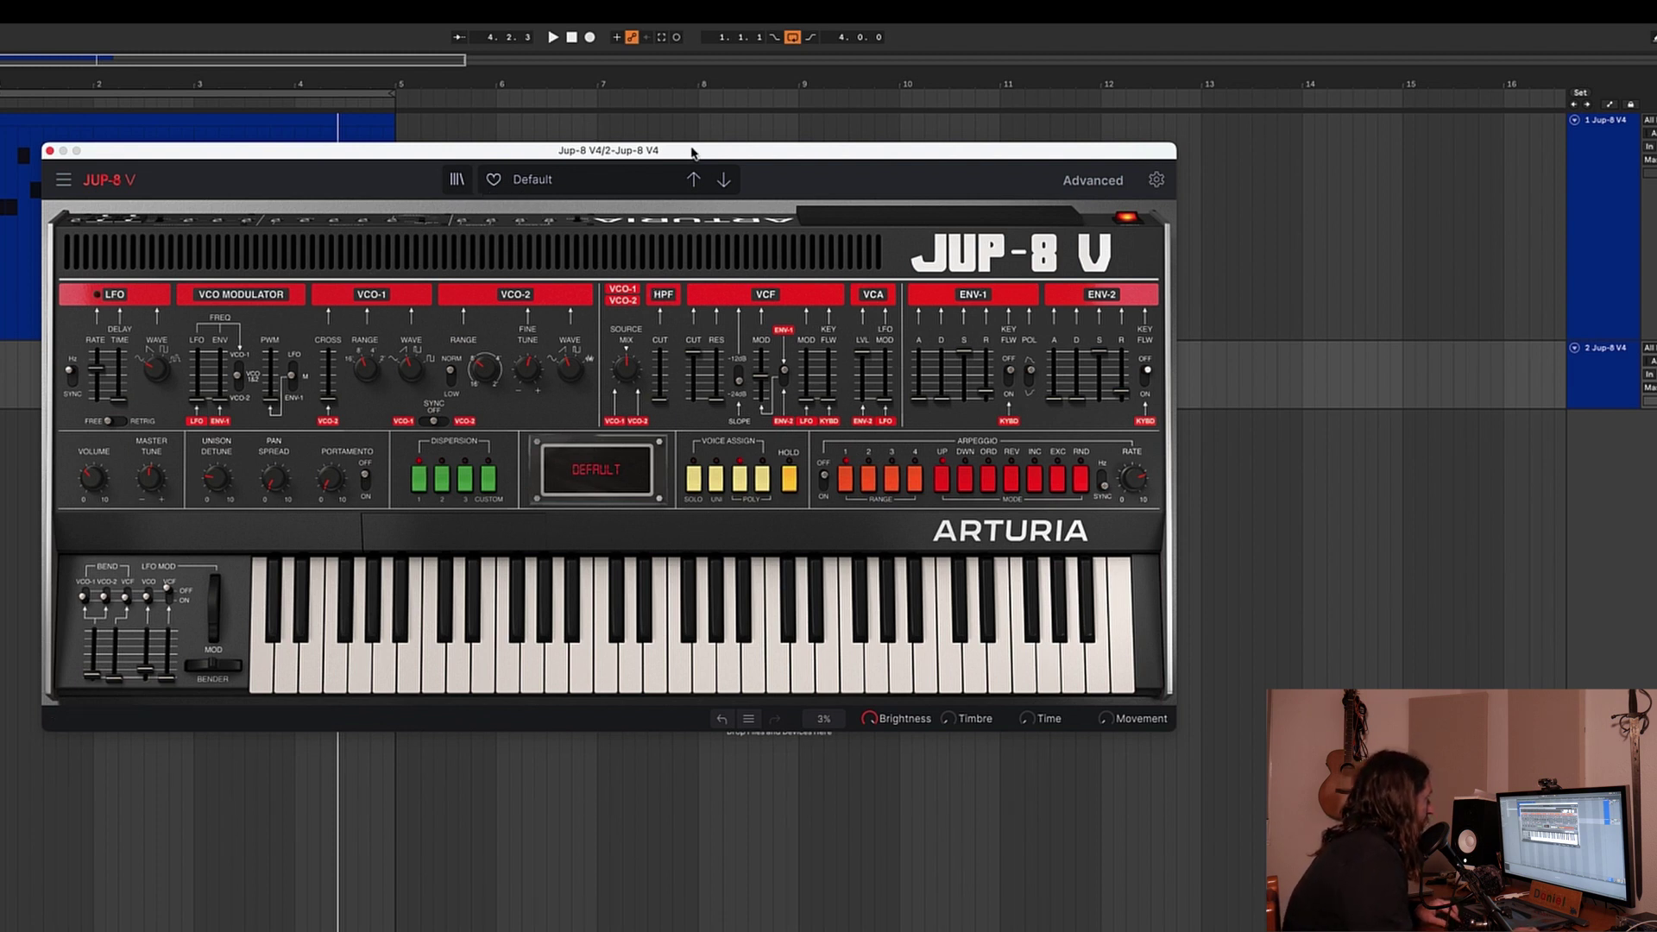
Move the synth window aside and copy the first track's clip onto track 2.
{"action": "left_click_drag", "start_coordinate": [691, 152], "coordinate": [701, 254]}
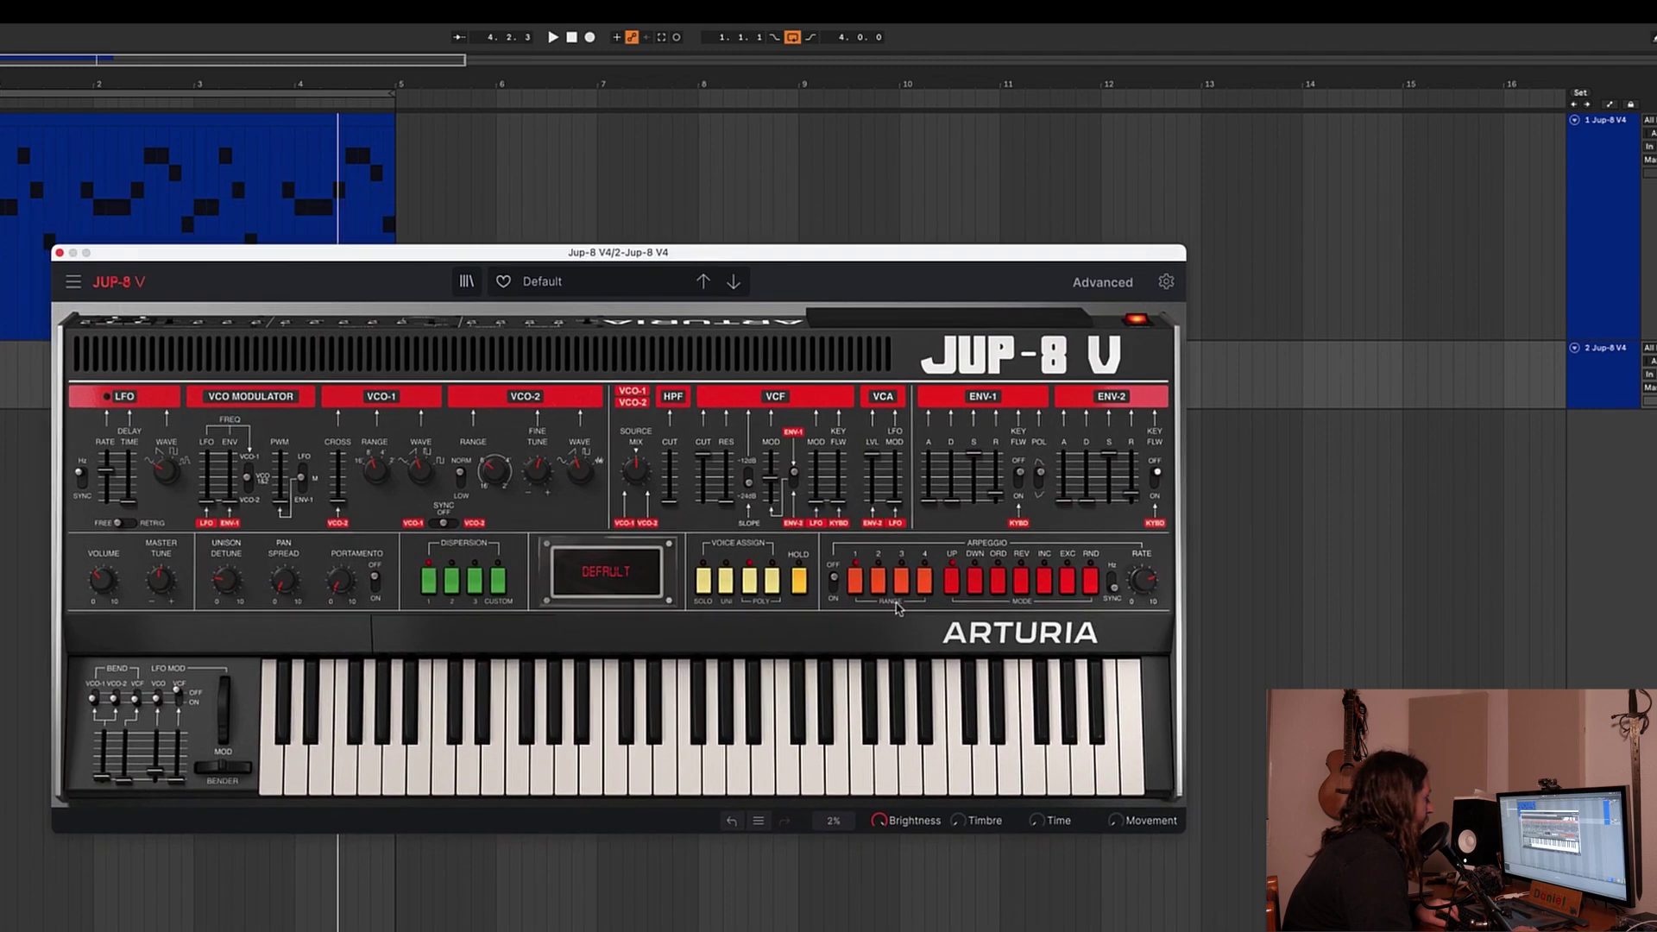
{"action": "left_click_drag", "start_coordinate": [177, 259], "coordinate": [451, 495]}
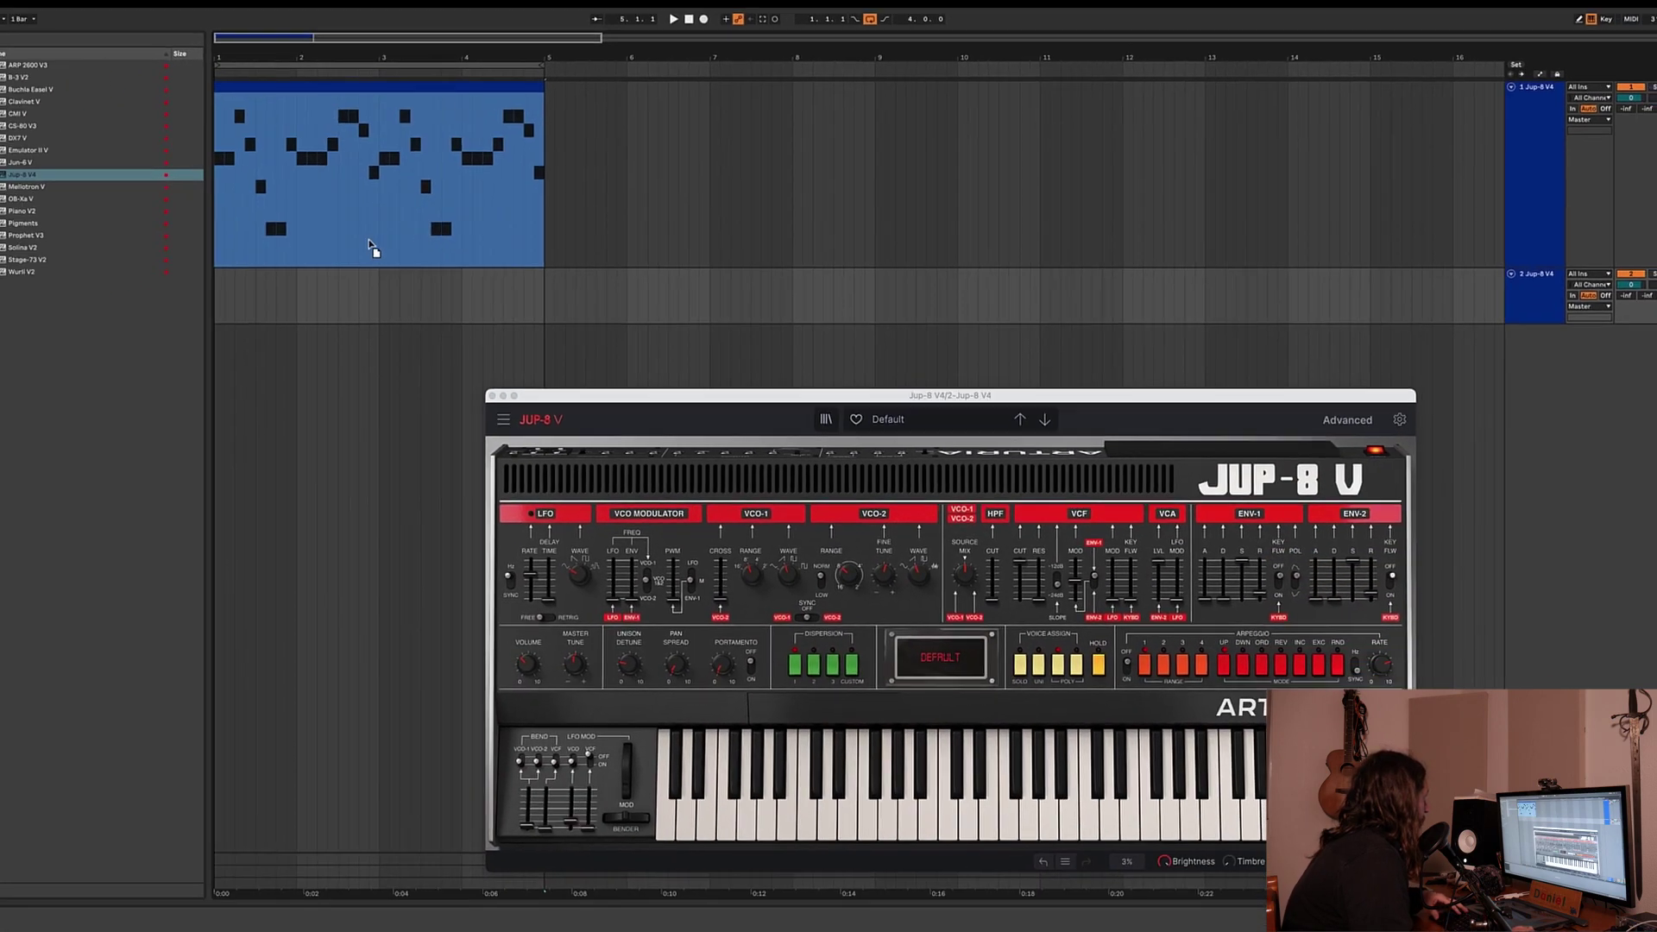
{"action": "left_click_drag", "start_coordinate": [373, 248], "coordinate": [366, 300]}
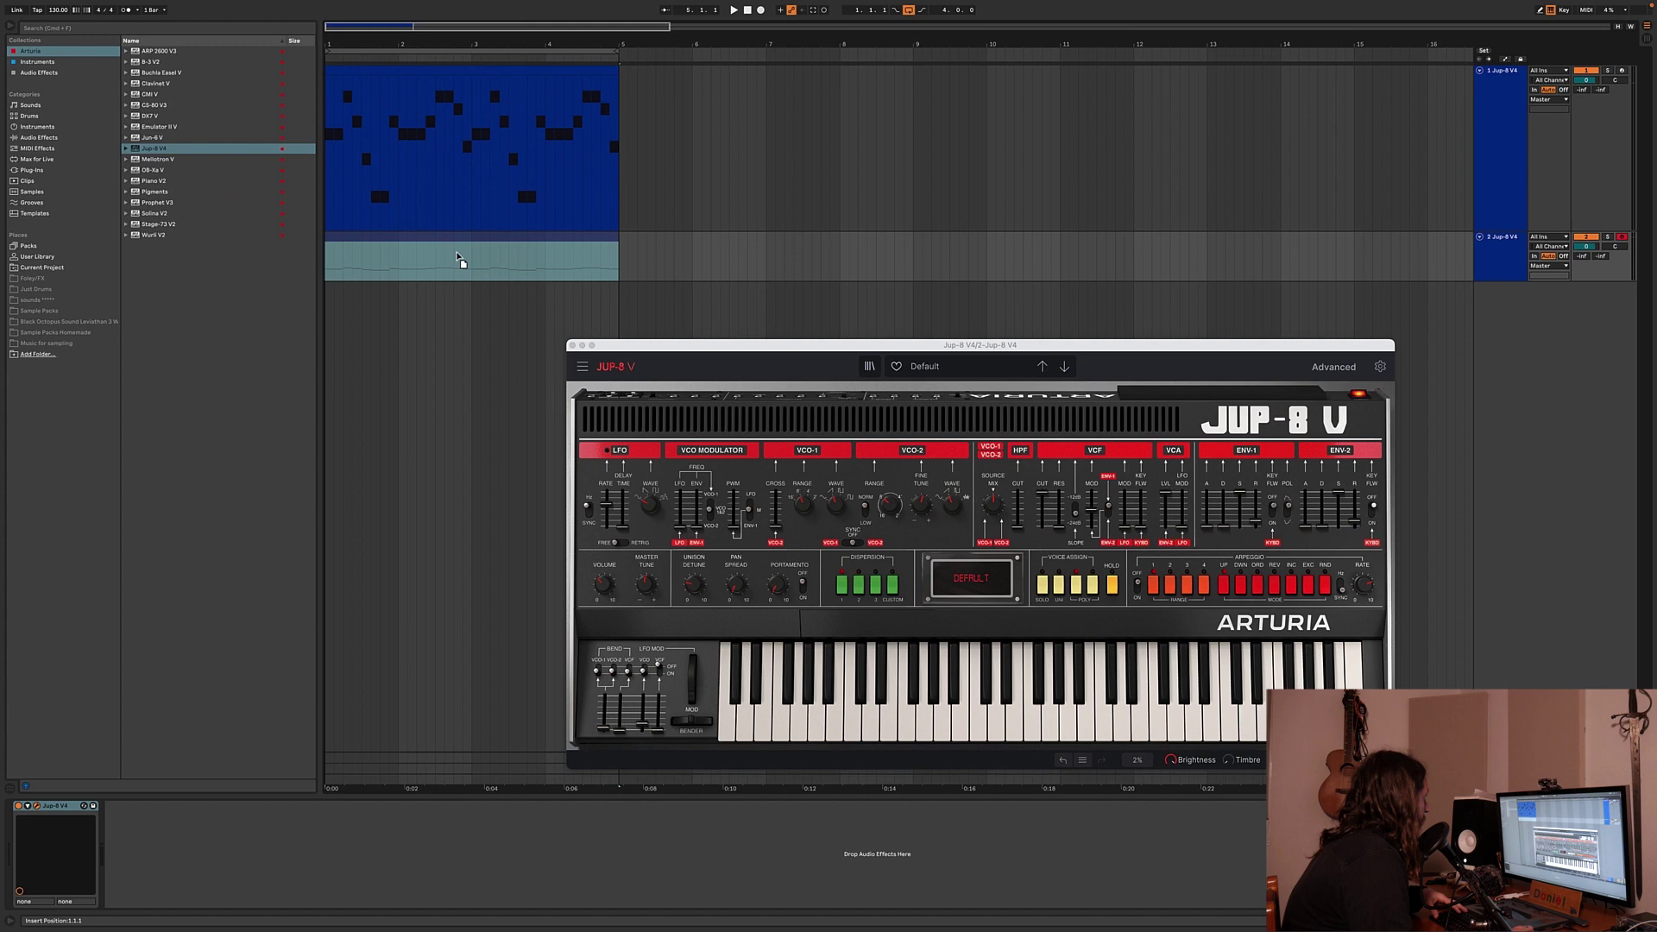
Drop the clip copy onto track 2, solo the second track and close its synth window.
{"action": "left_click_drag", "start_coordinate": [458, 259], "coordinate": [458, 259]}
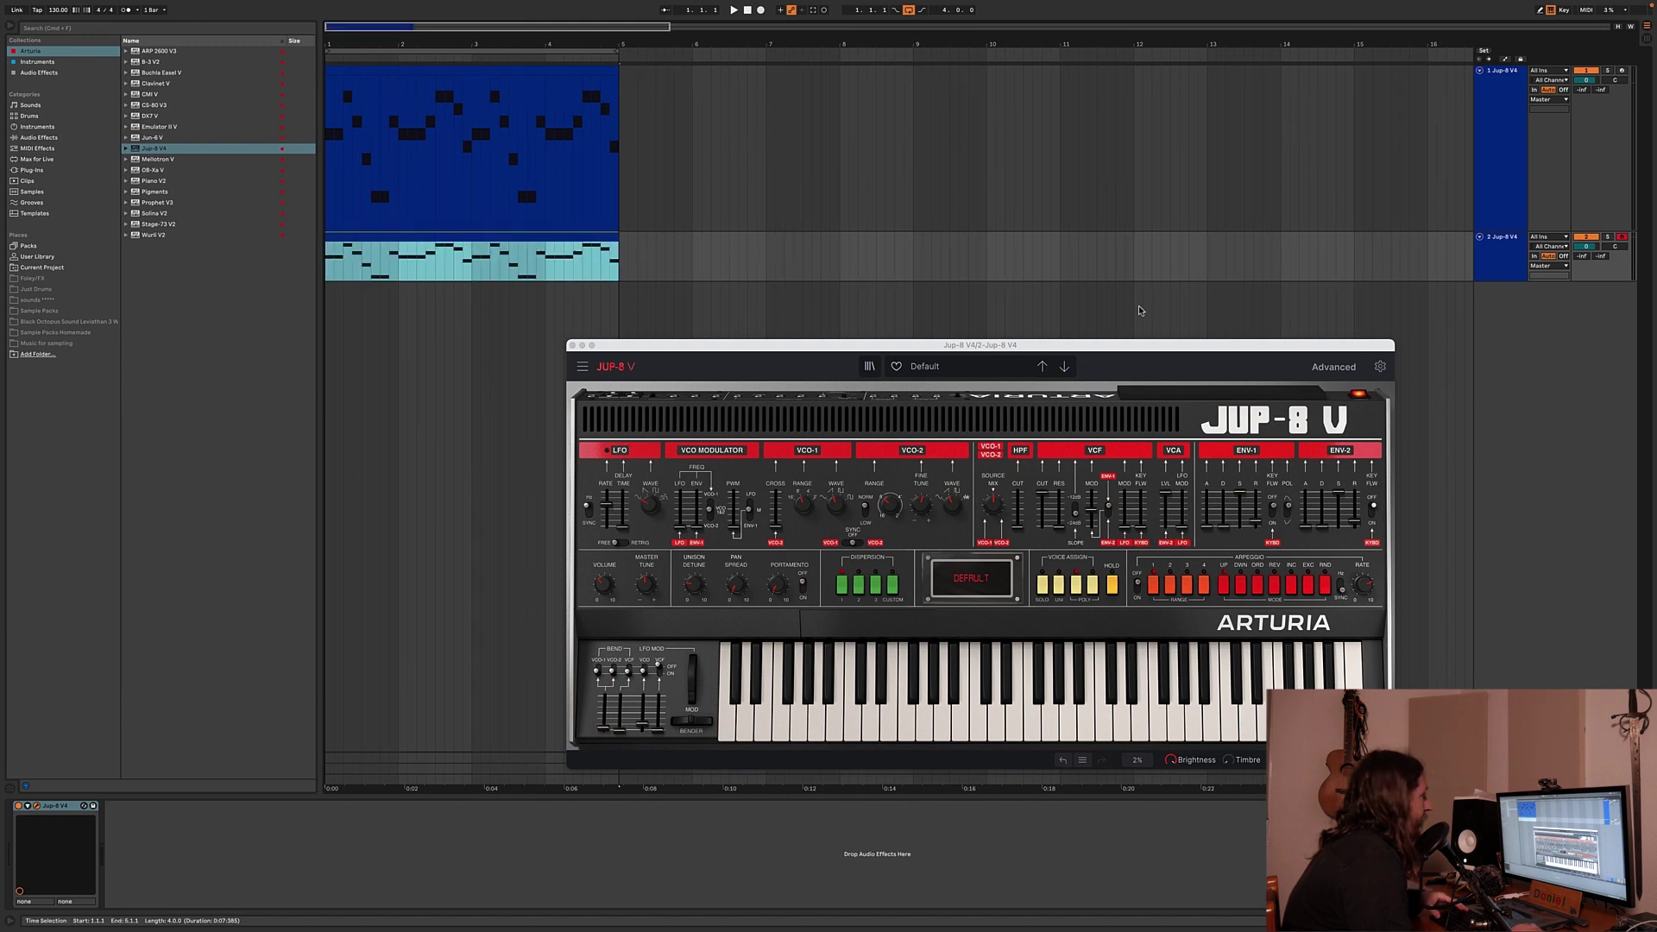
{"action": "left_click", "coordinate": [1608, 239]}
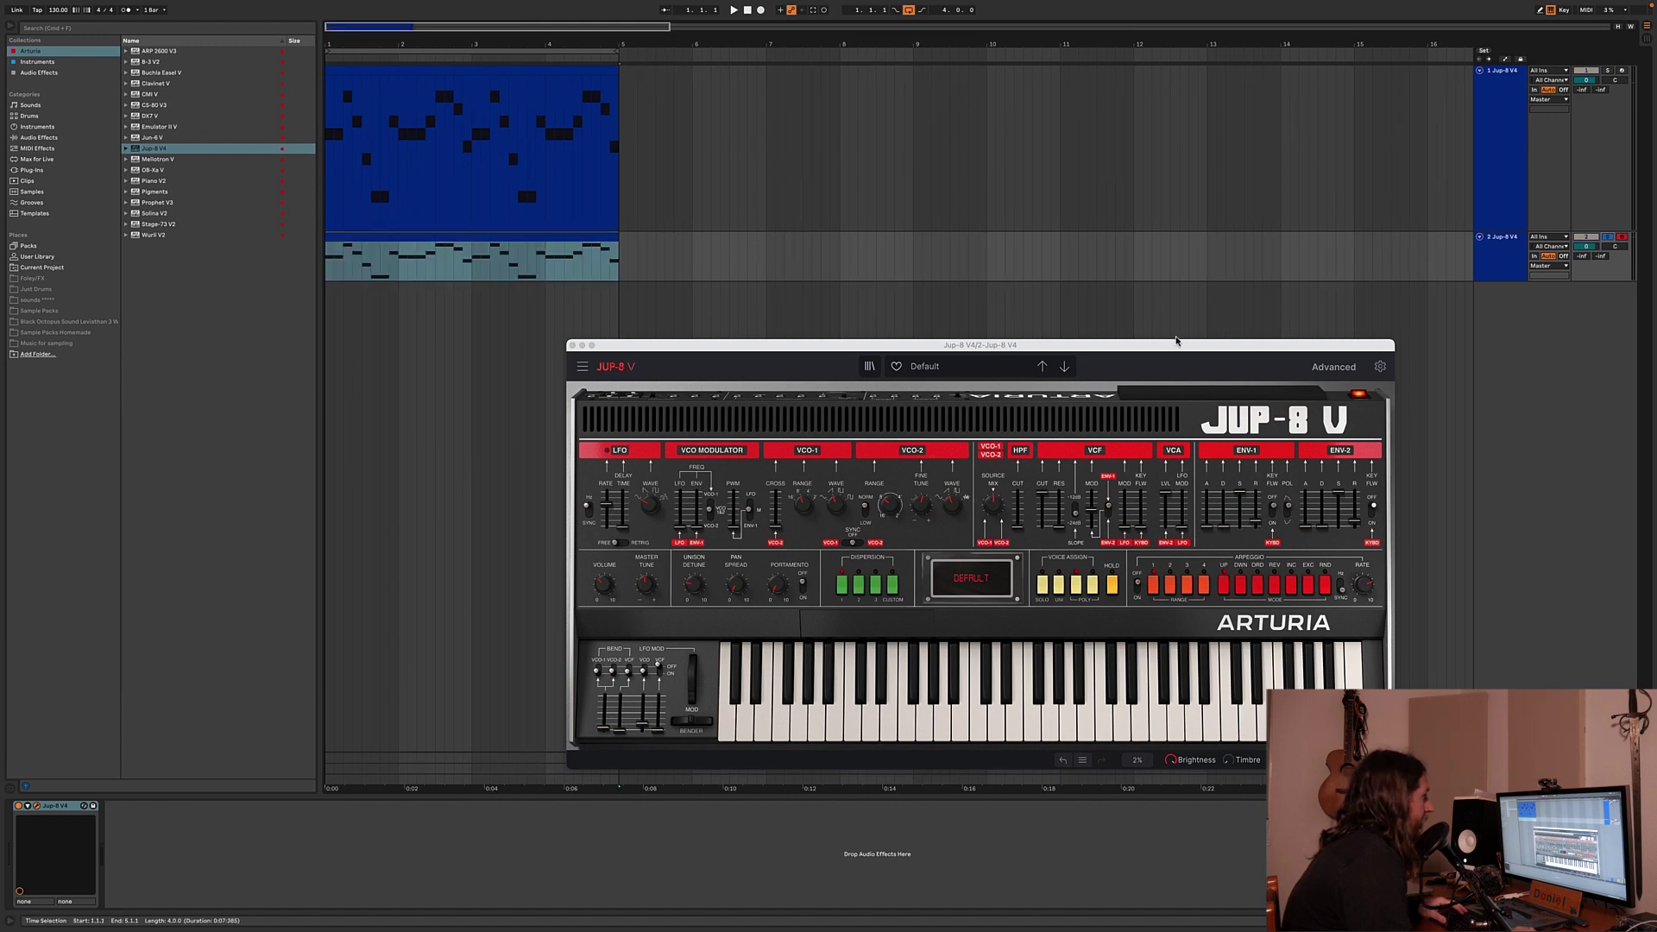
{"action": "left_click_drag", "start_coordinate": [1174, 346], "coordinate": [1082, 167]}
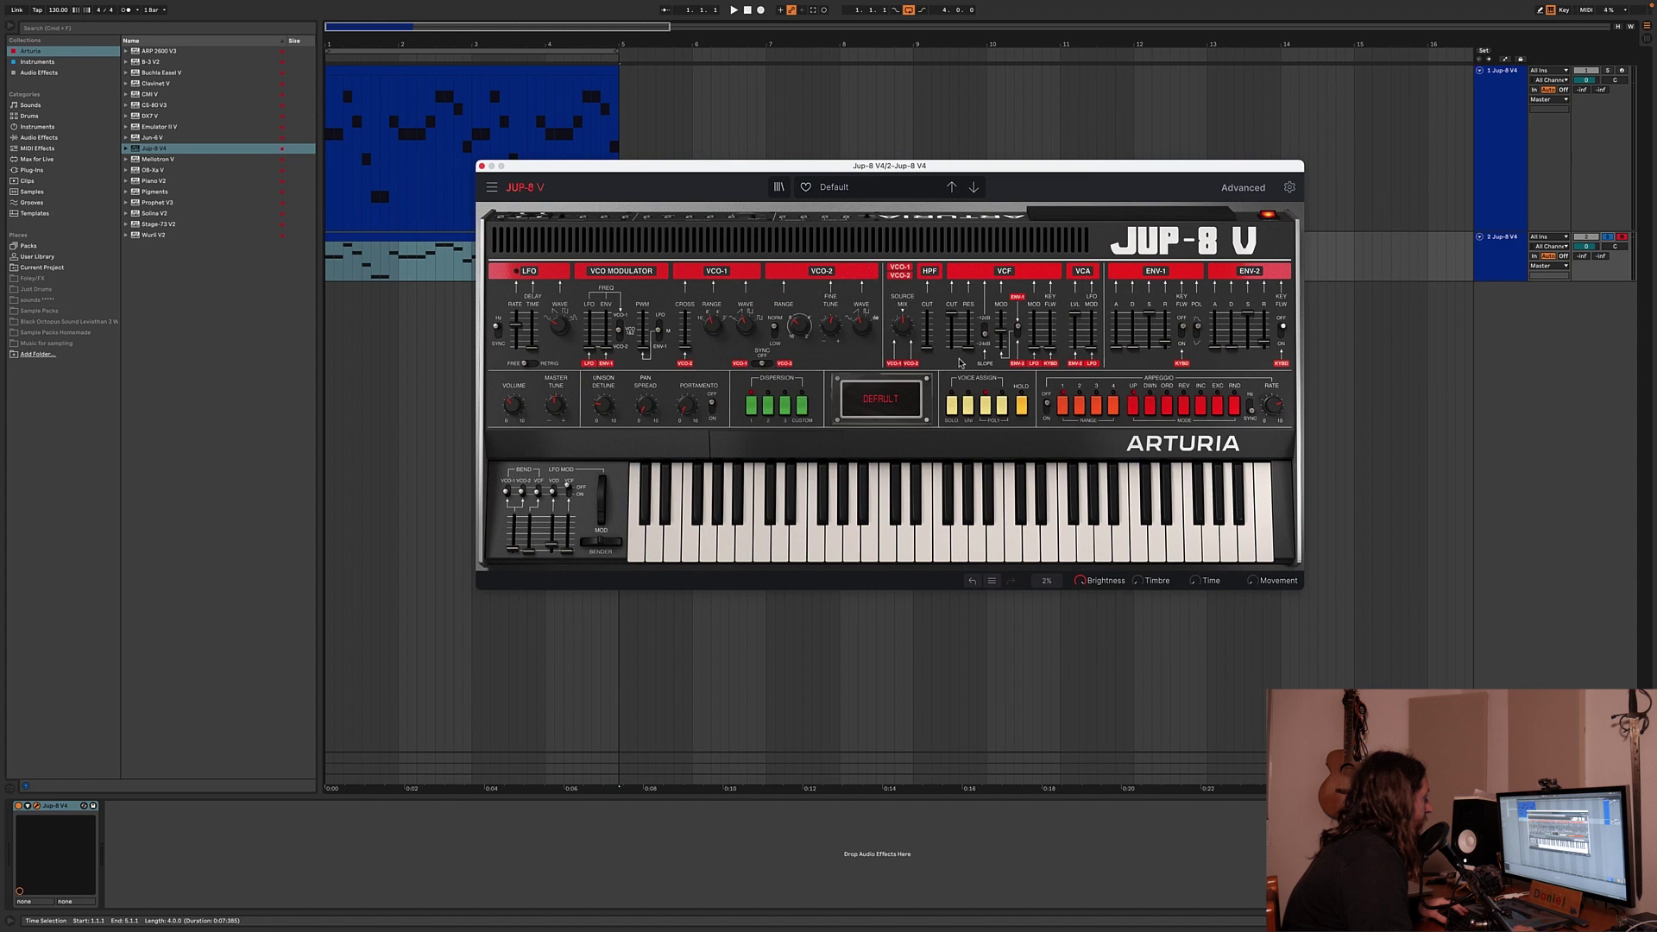
{"action": "left_click", "coordinate": [1543, 87]}
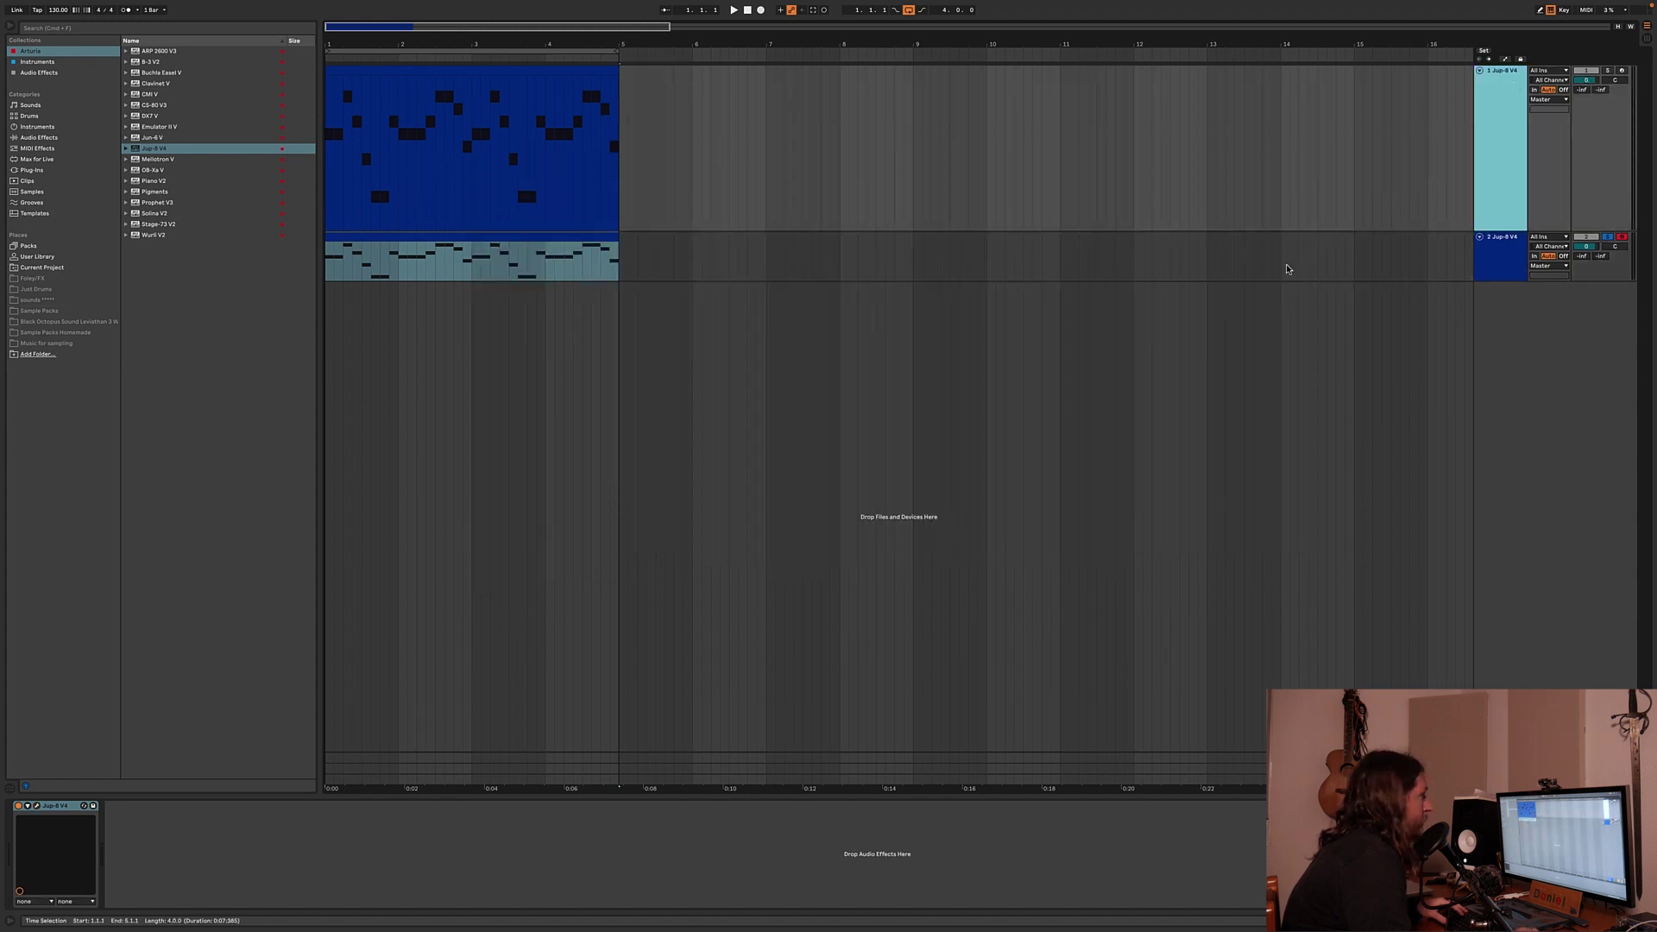
Set Jup-8 V envelope 1 sustain to 0% and envelope 2 decay to its 2 ms minimum.
{"action": "left_click", "coordinate": [36, 808]}
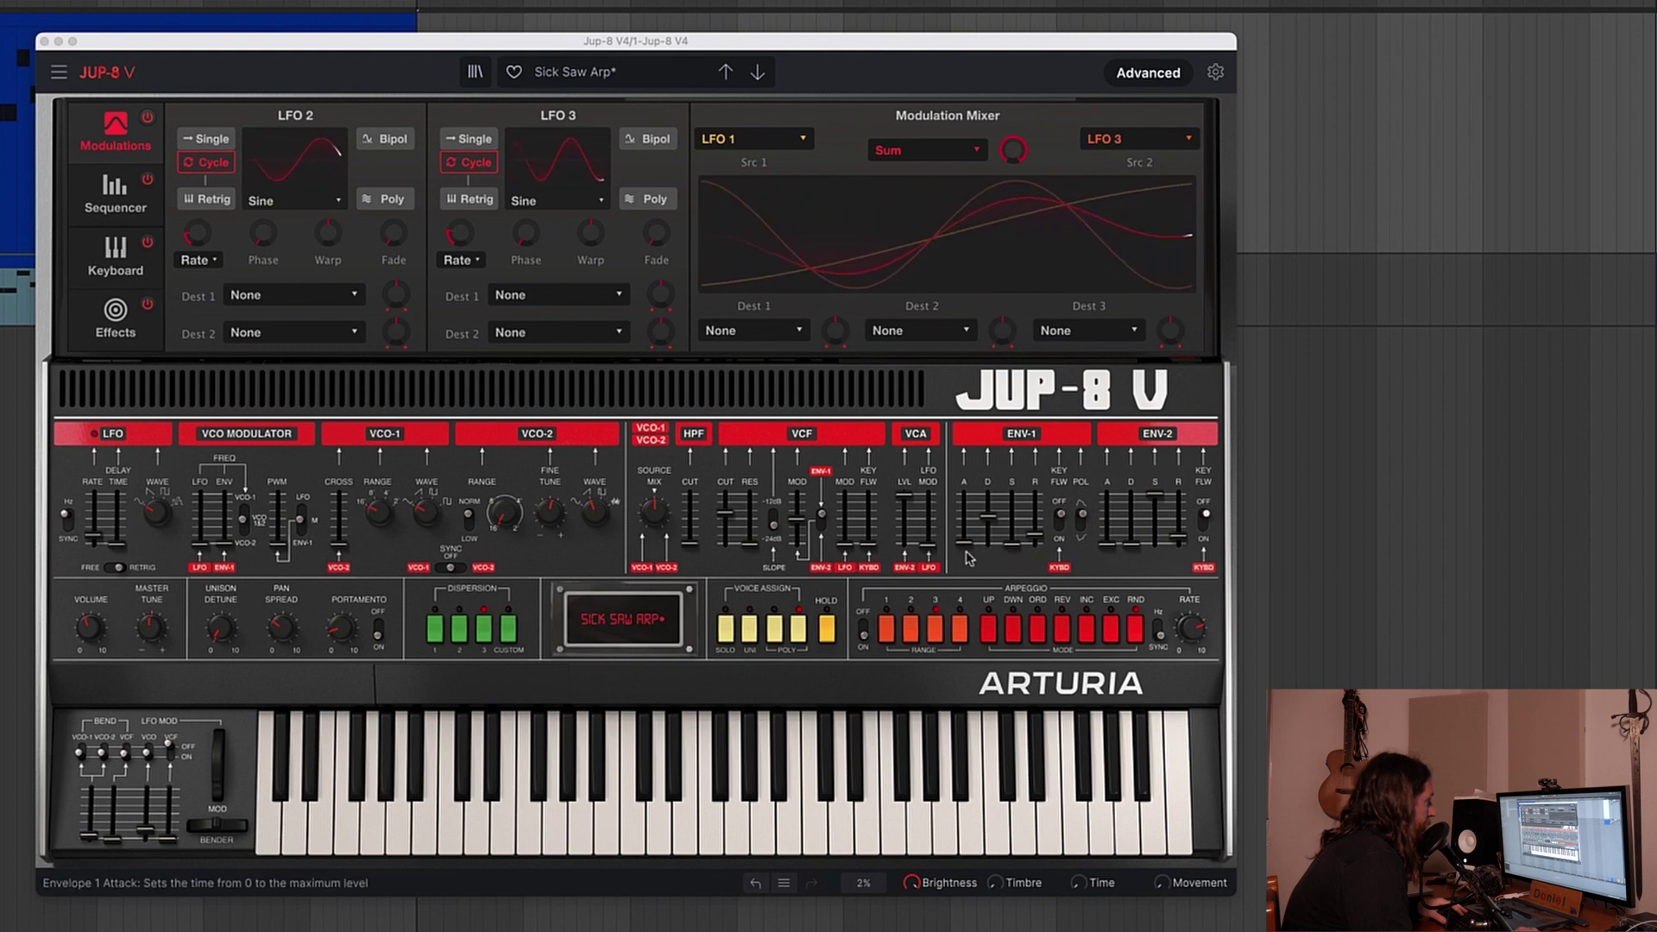
{"action": "mouse_move", "coordinate": [1022, 557]}
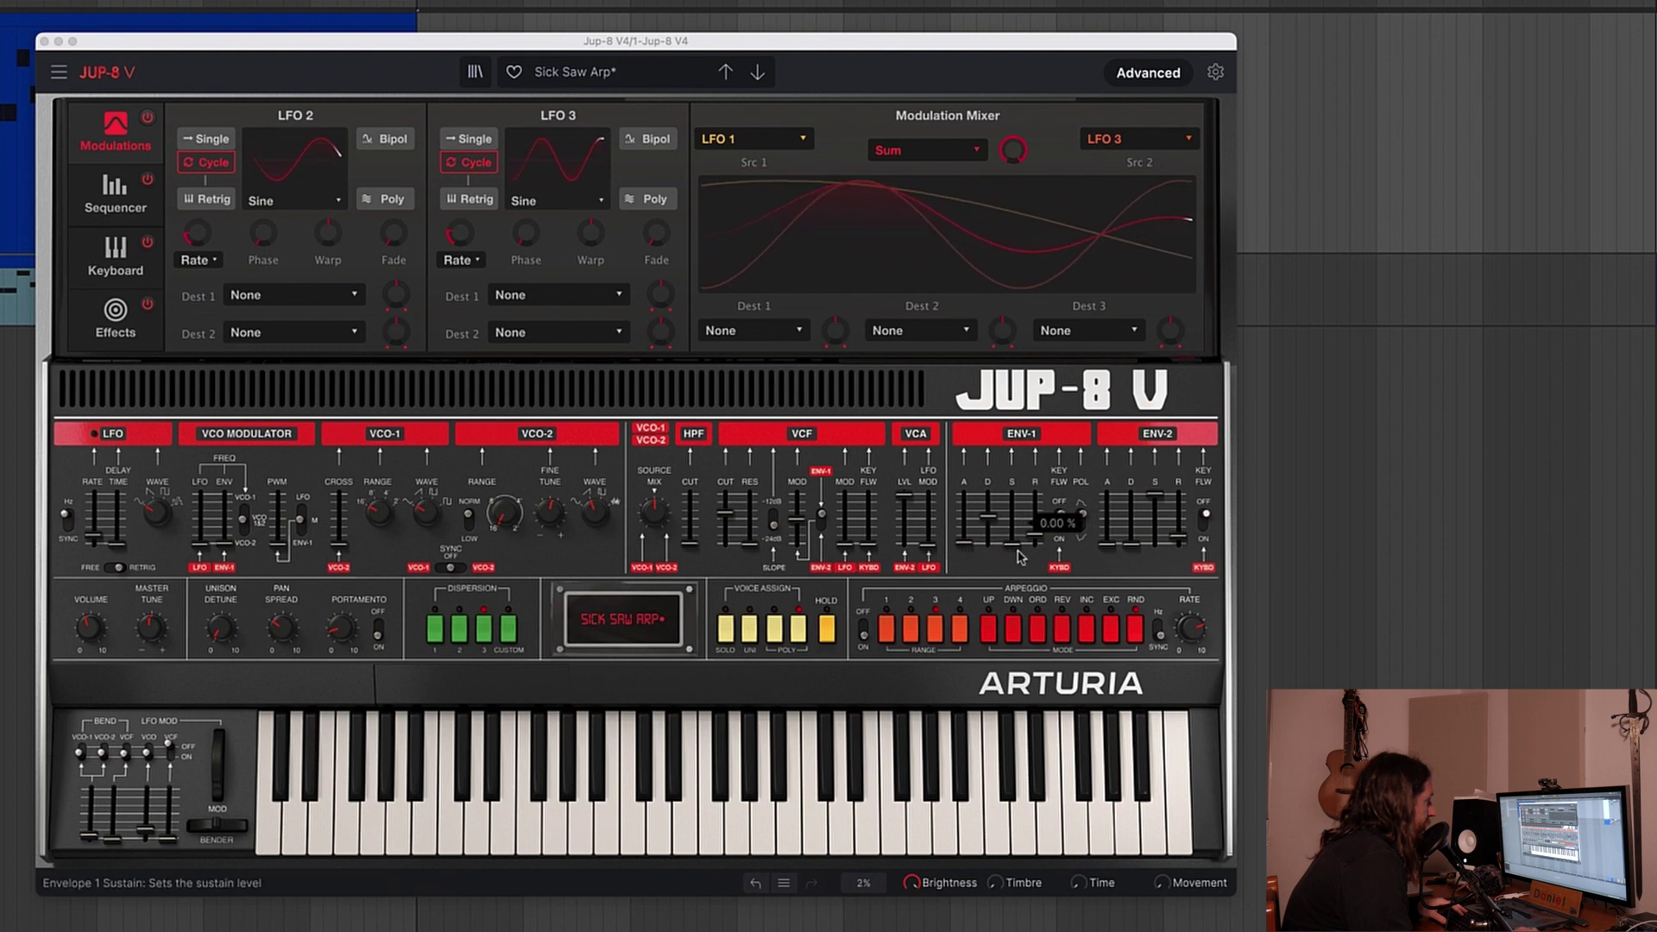
{"action": "mouse_move", "coordinate": [991, 532]}
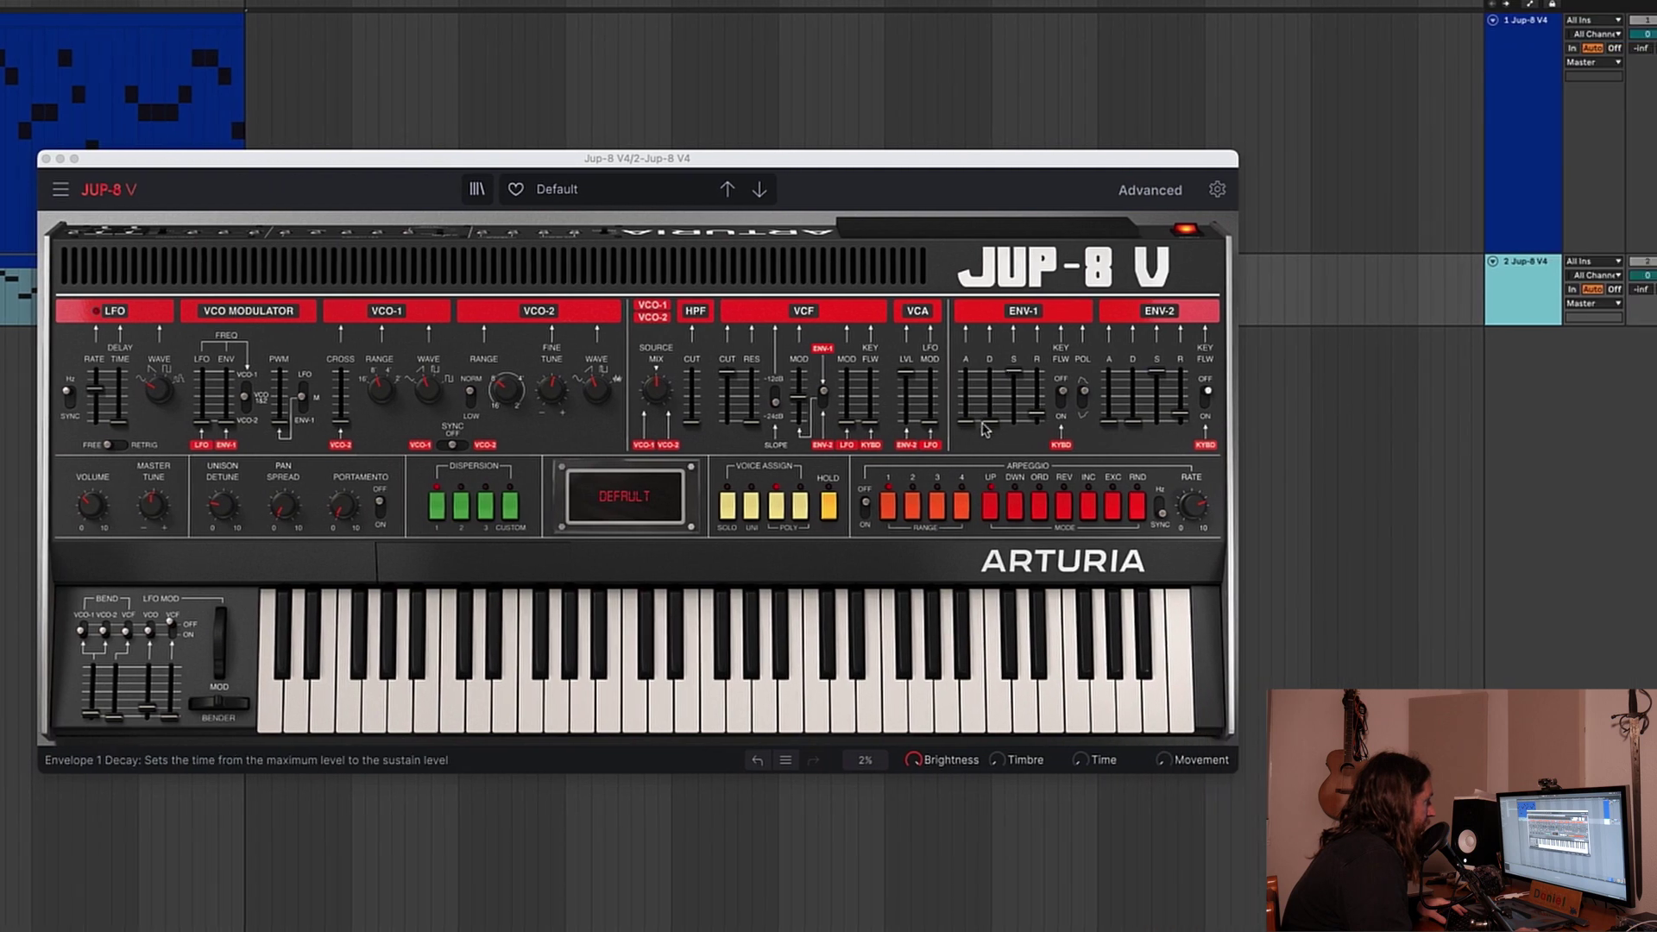
{"action": "left_click", "coordinate": [984, 427]}
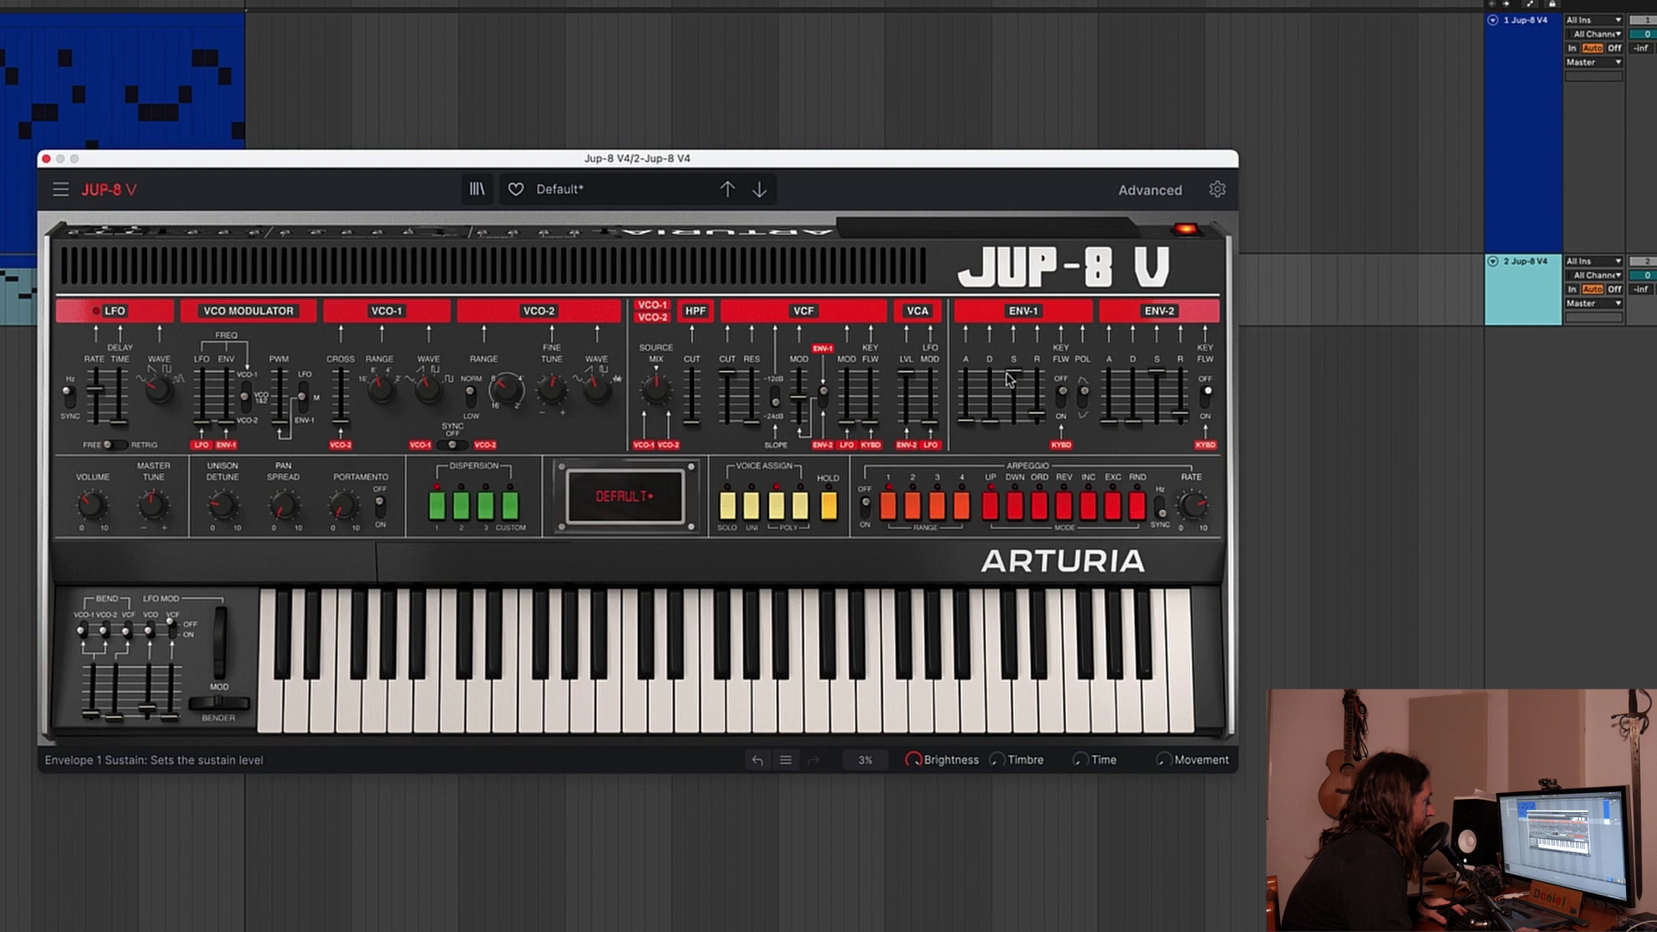
{"action": "left_click_drag", "start_coordinate": [1008, 380], "coordinate": [990, 411]}
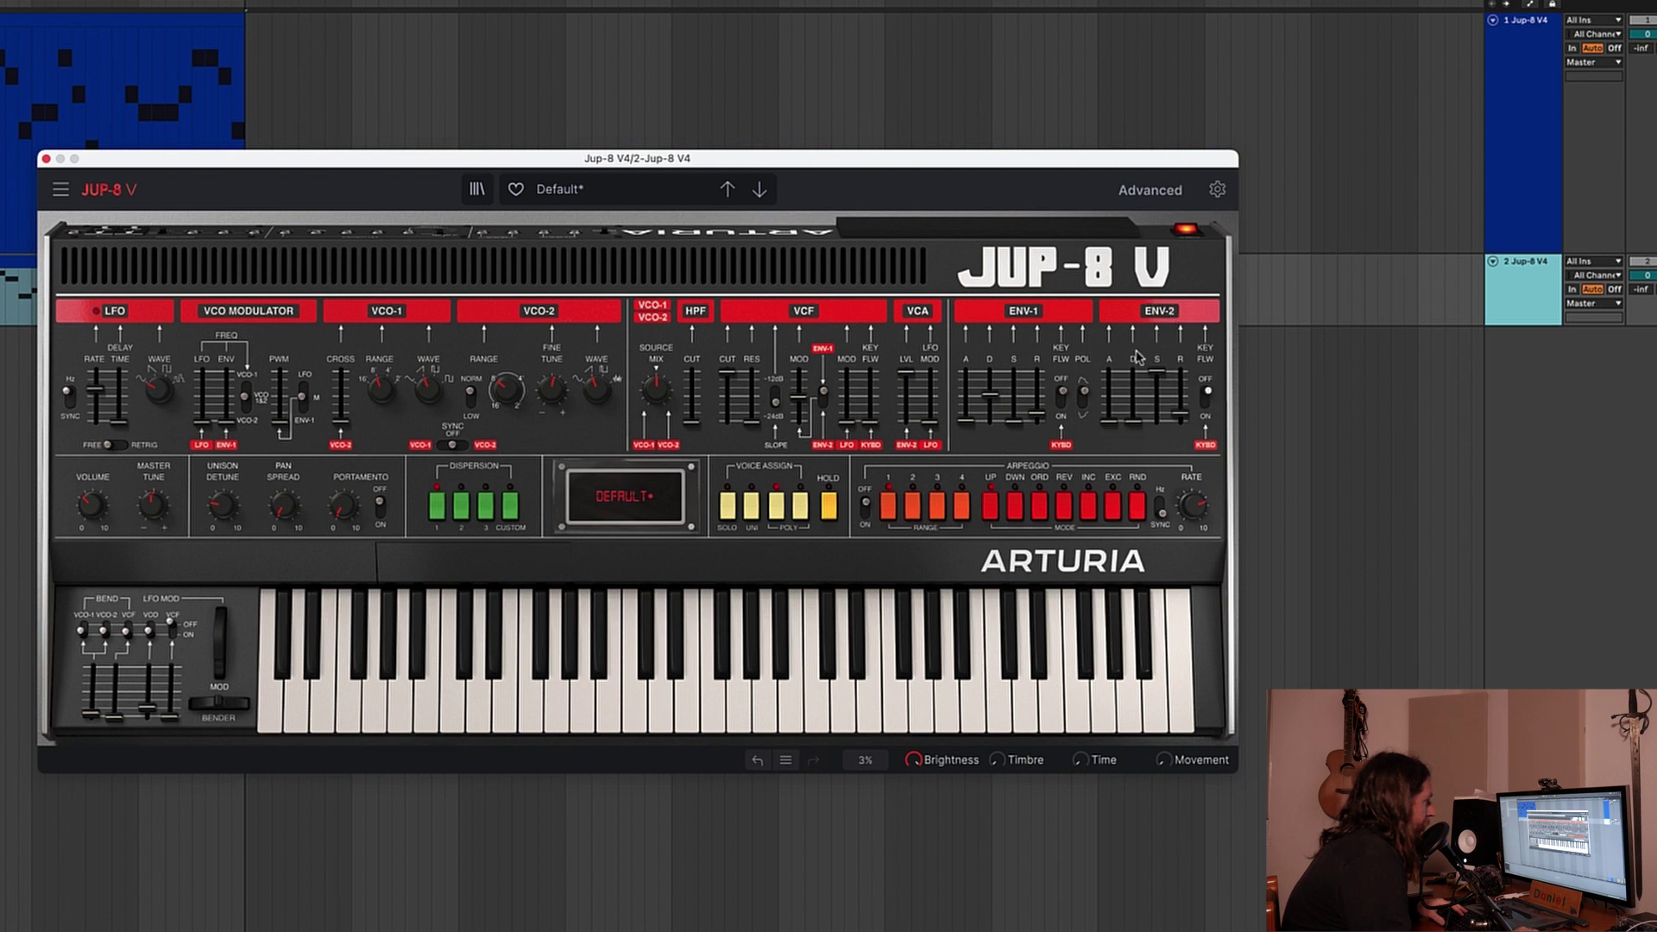
{"action": "left_click_drag", "start_coordinate": [1132, 371], "coordinate": [1127, 420]}
{"action": "left_click", "coordinate": [1507, 135]}
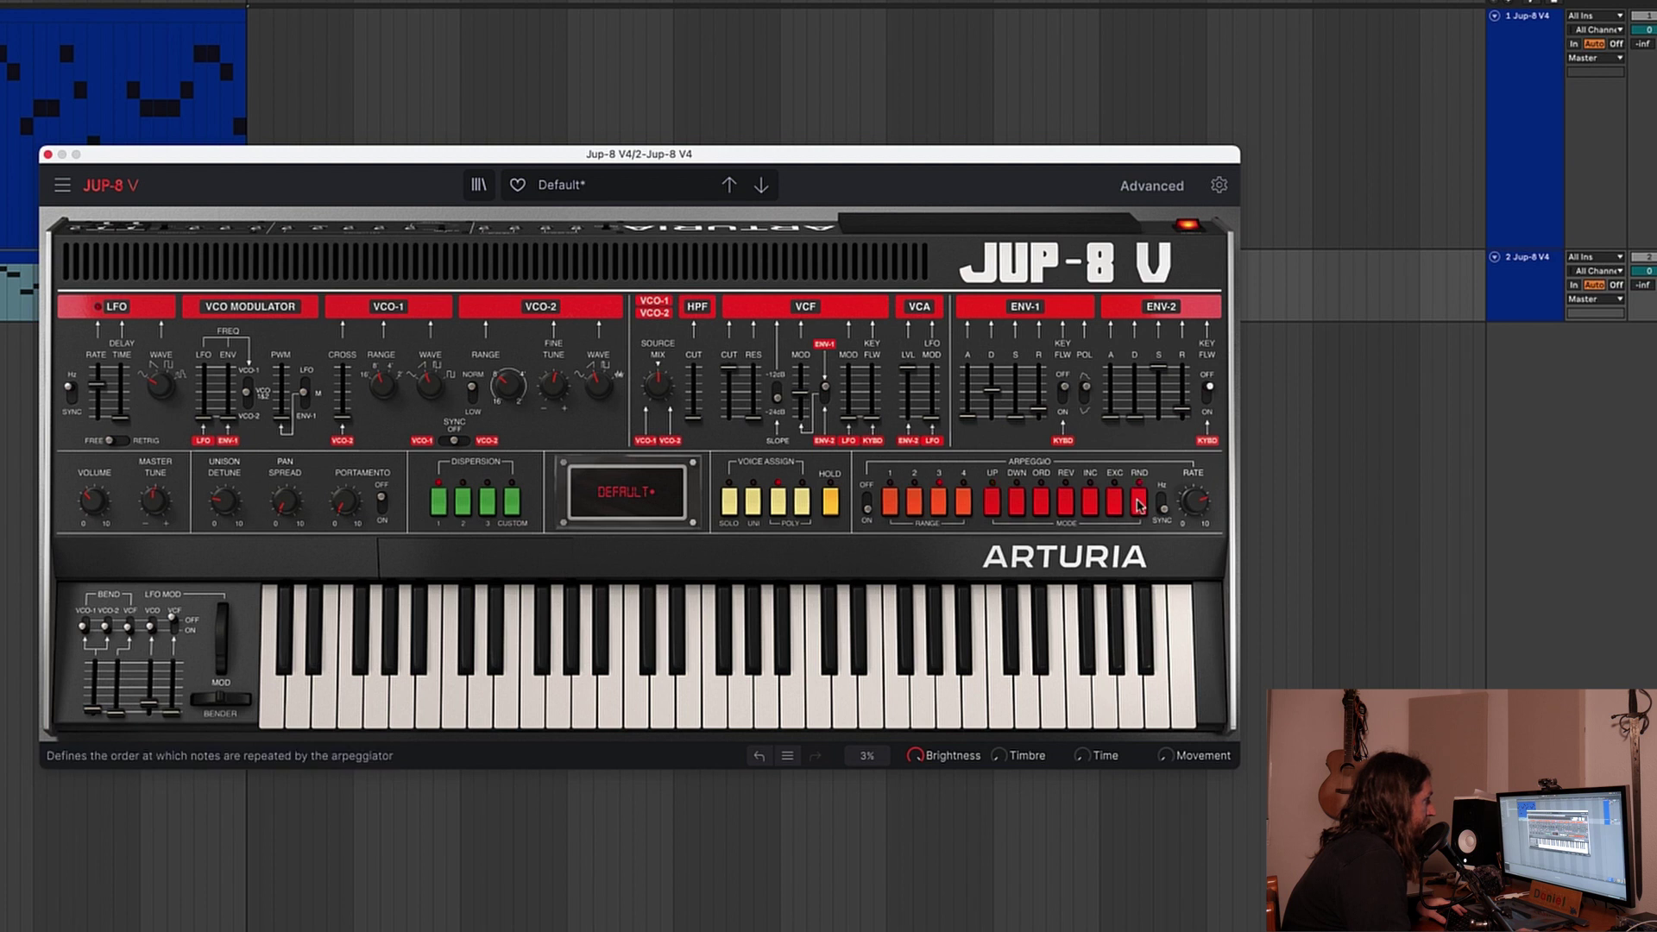
Replace track 1's Jup-8 V window with track 2's editor showing the Default* patch.
{"action": "mouse_move", "coordinate": [1202, 502]}
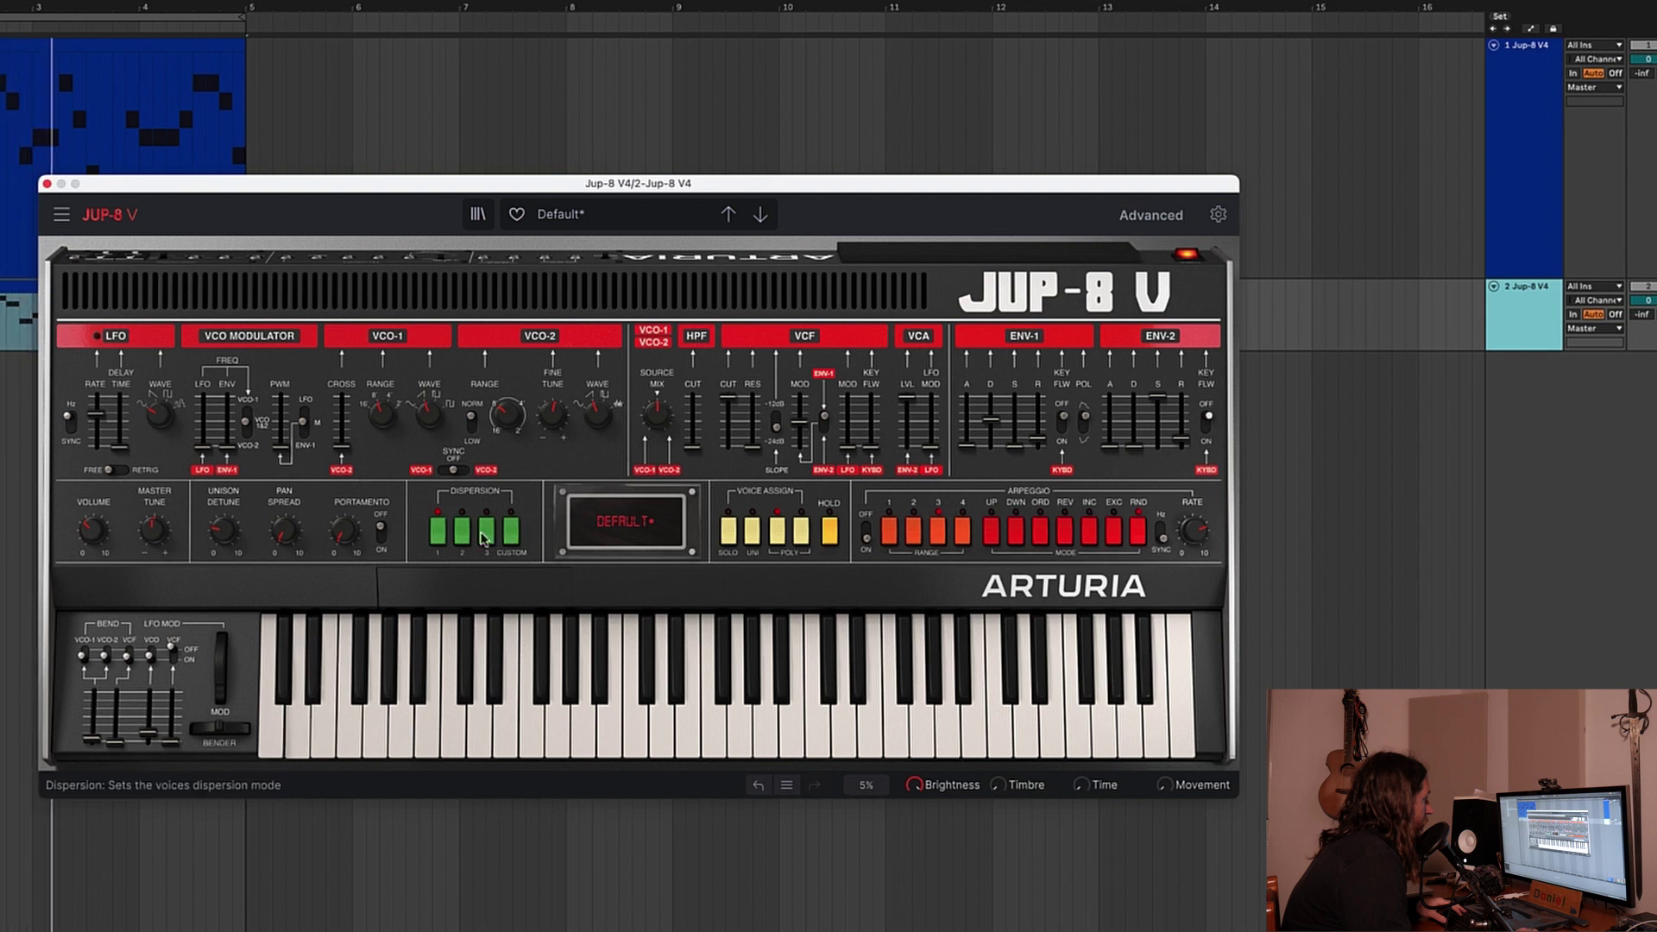
Switch Jup-8 V voice dispersion to mode 3 and raise portamento to about 21.6 ms.
{"action": "left_click", "coordinate": [486, 532]}
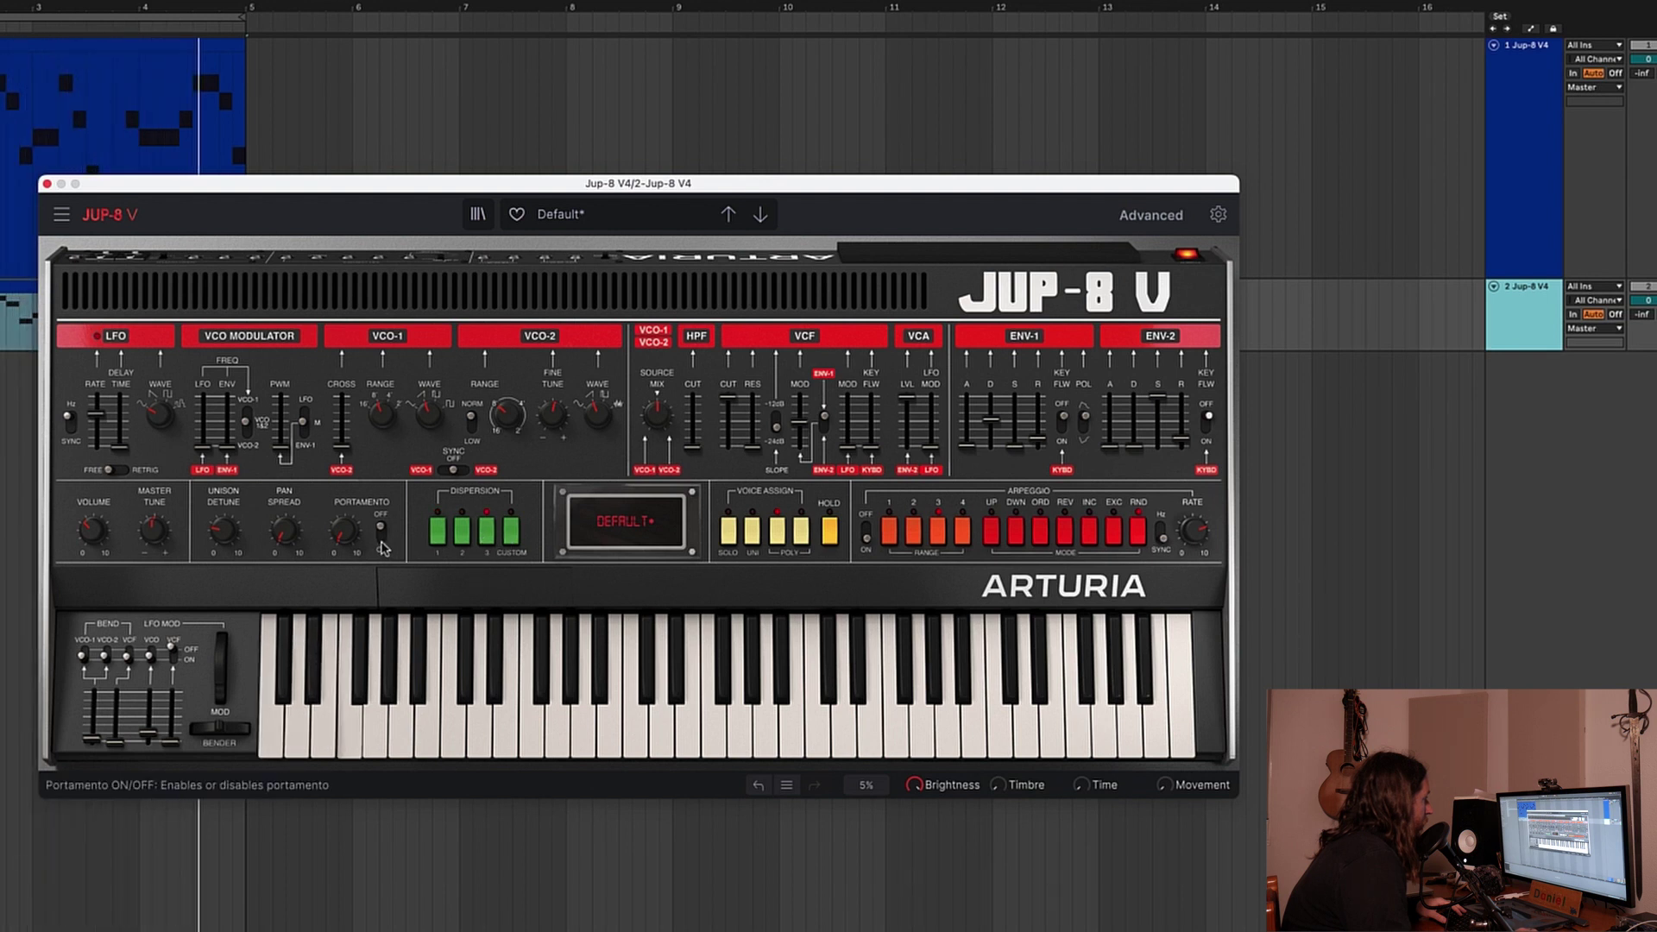
{"action": "mouse_move", "coordinate": [343, 530]}
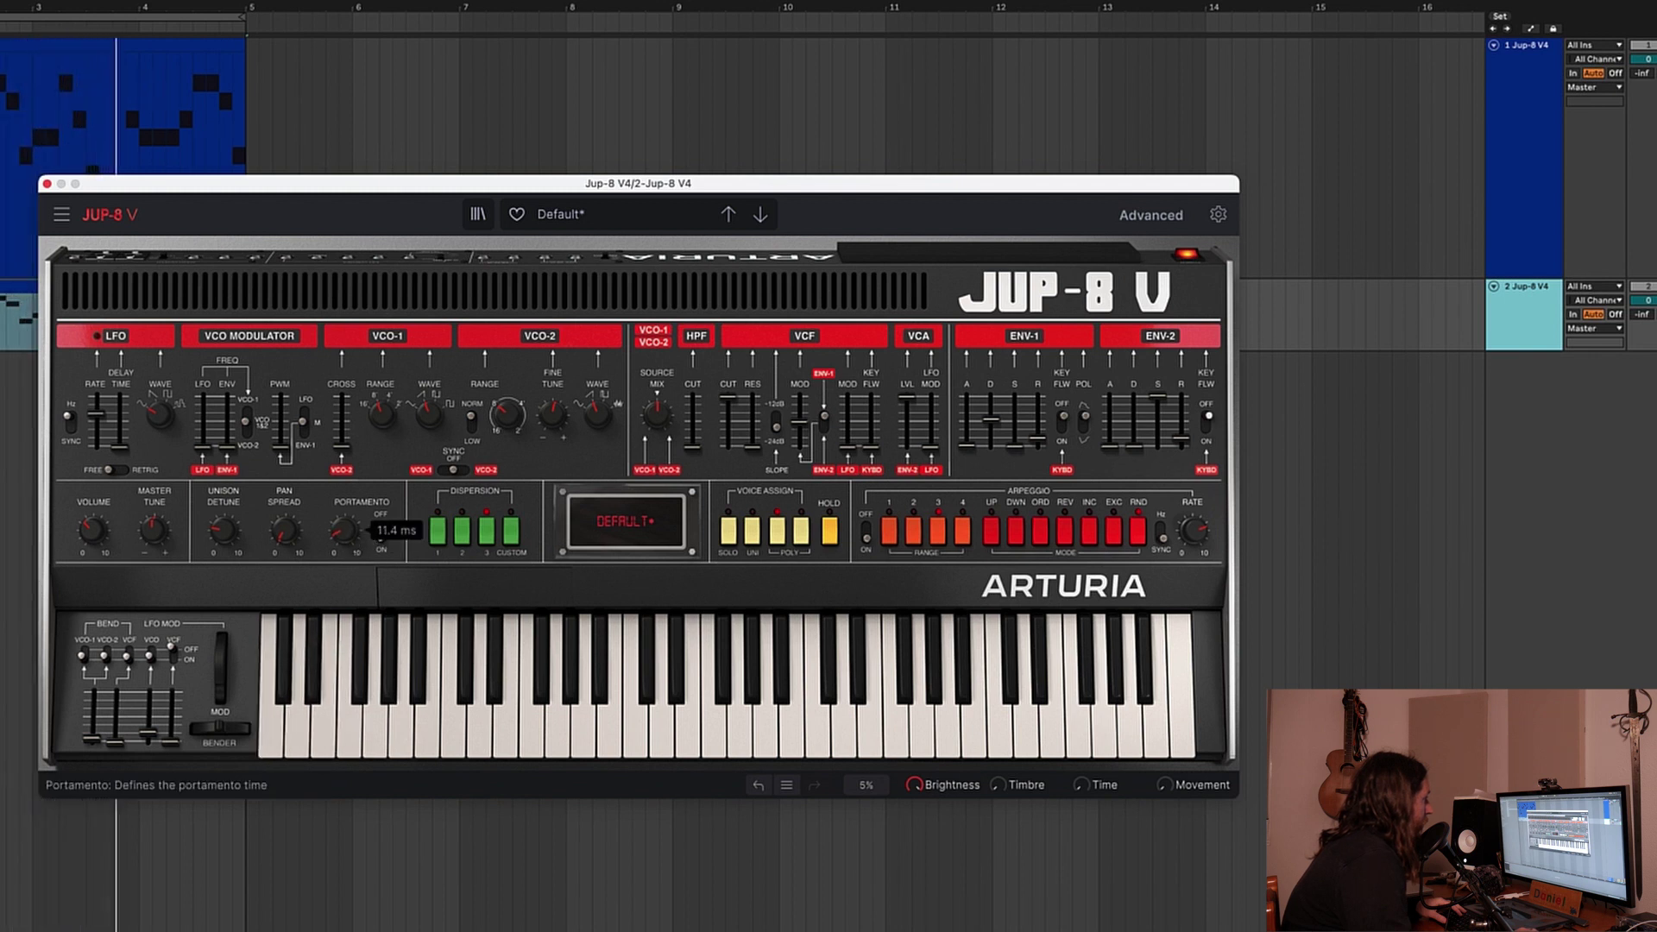
{"action": "left_click_drag", "start_coordinate": [354, 544], "coordinate": [354, 531]}
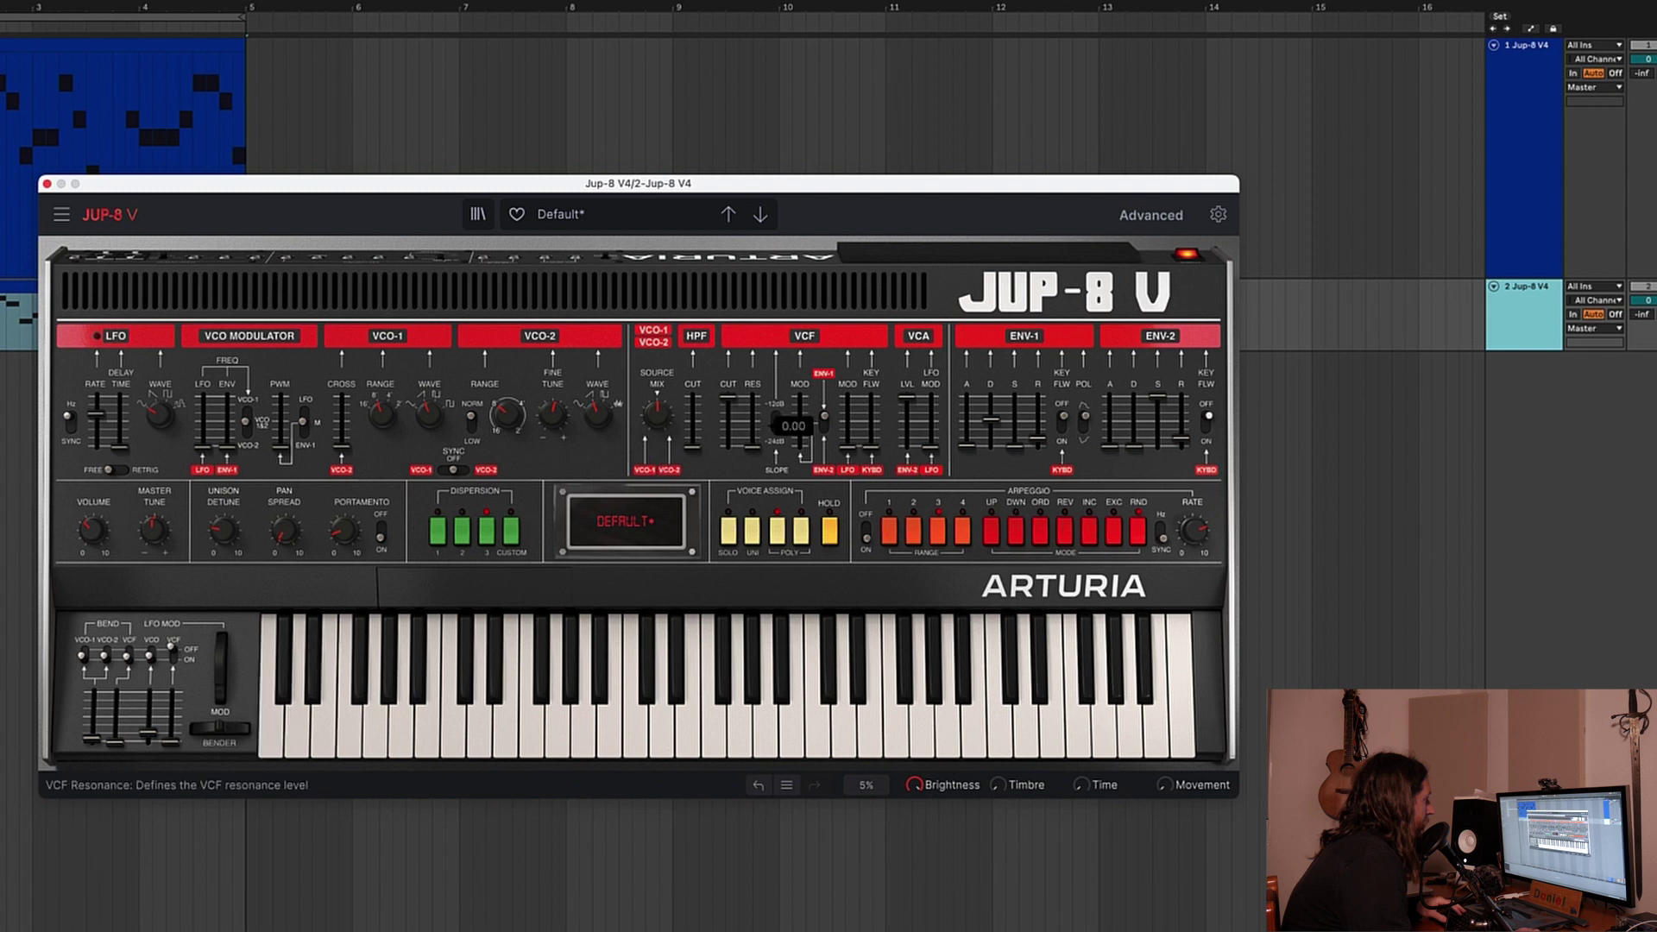
{"action": "mouse_move", "coordinate": [510, 413]}
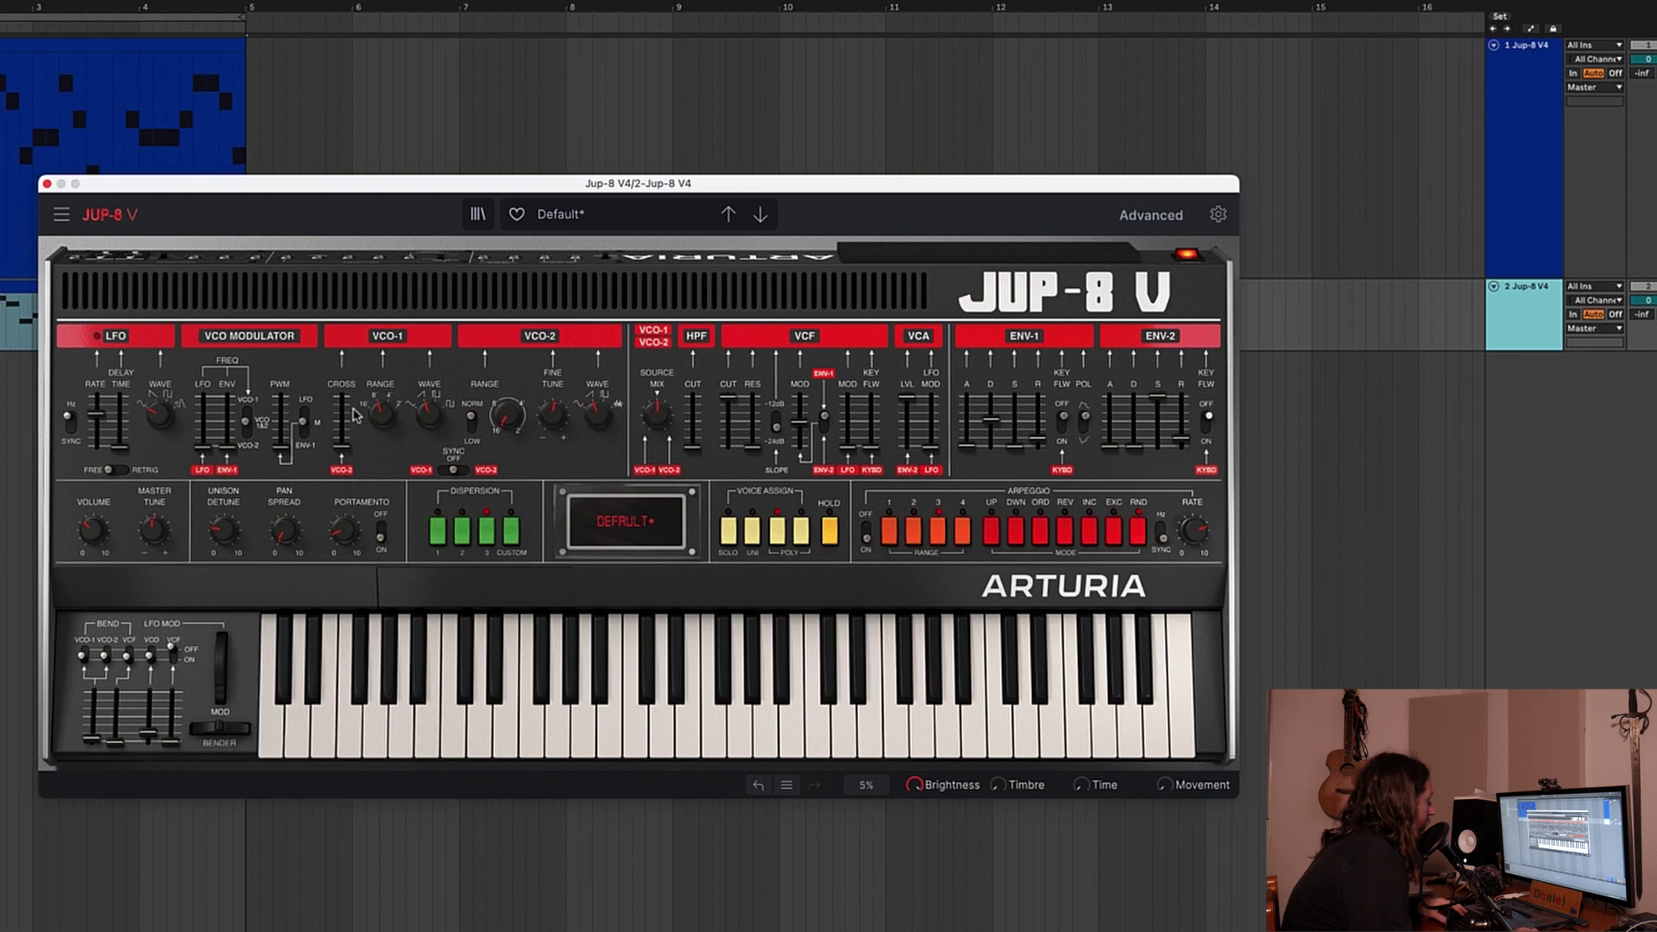
Drag the VCF cutoff down from 7333.8 Hz, past about 1395 Hz, toward roughly 197 Hz.
{"action": "mouse_move", "coordinate": [381, 416]}
{"action": "mouse_move", "coordinate": [597, 416]}
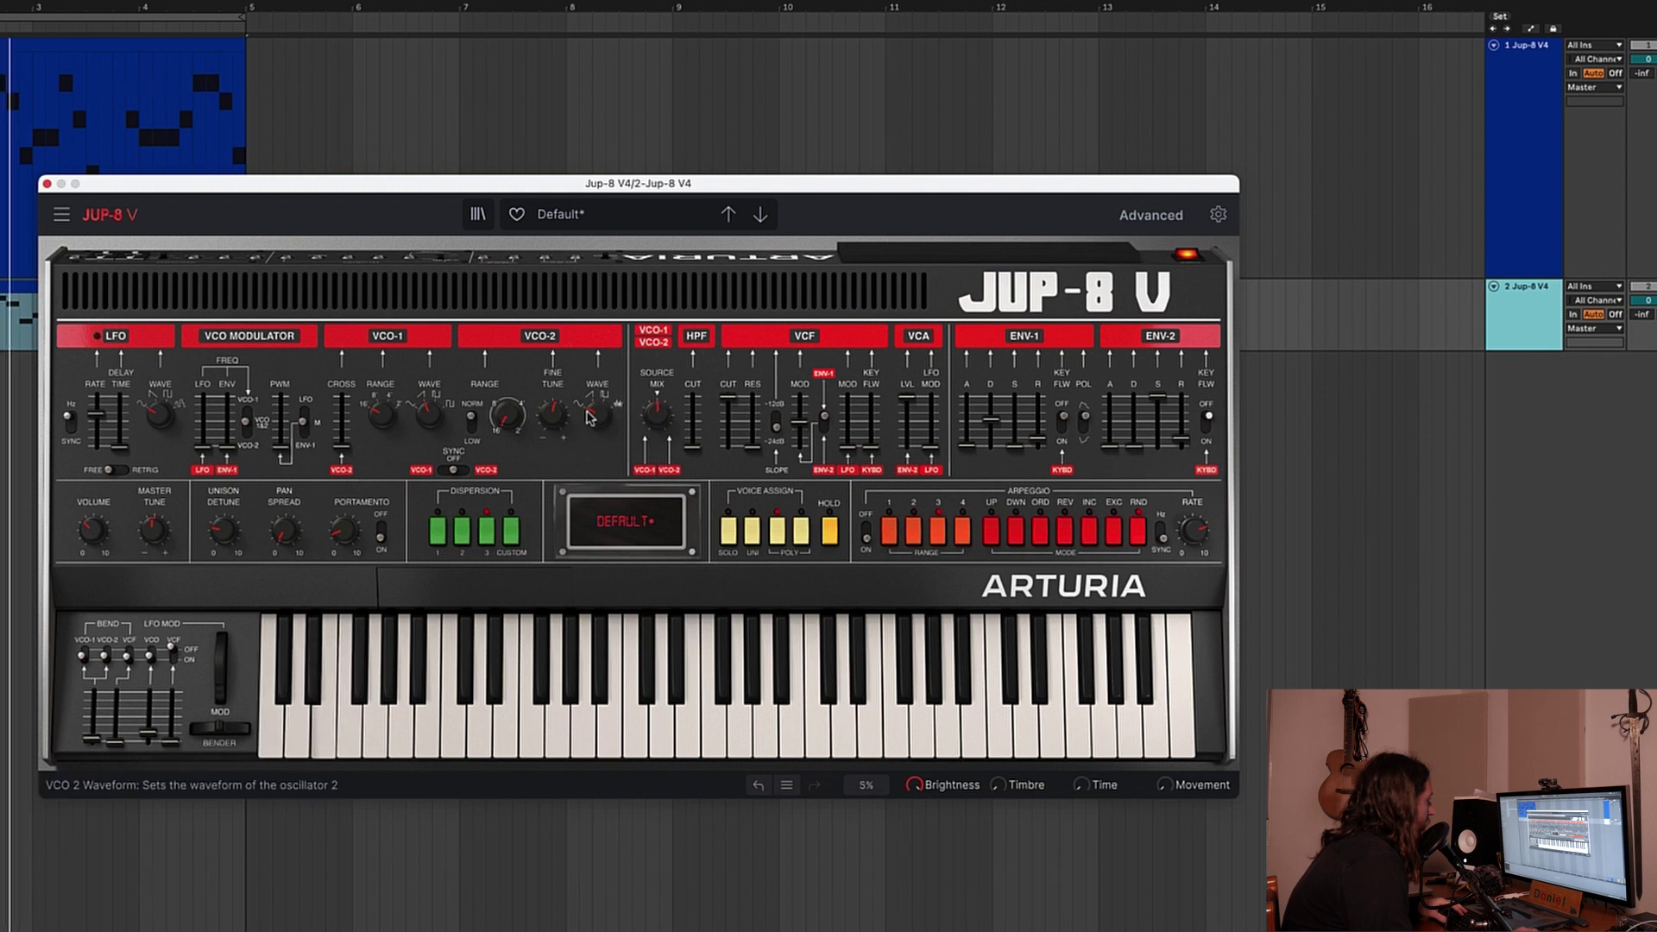
{"action": "mouse_move", "coordinate": [723, 434]}
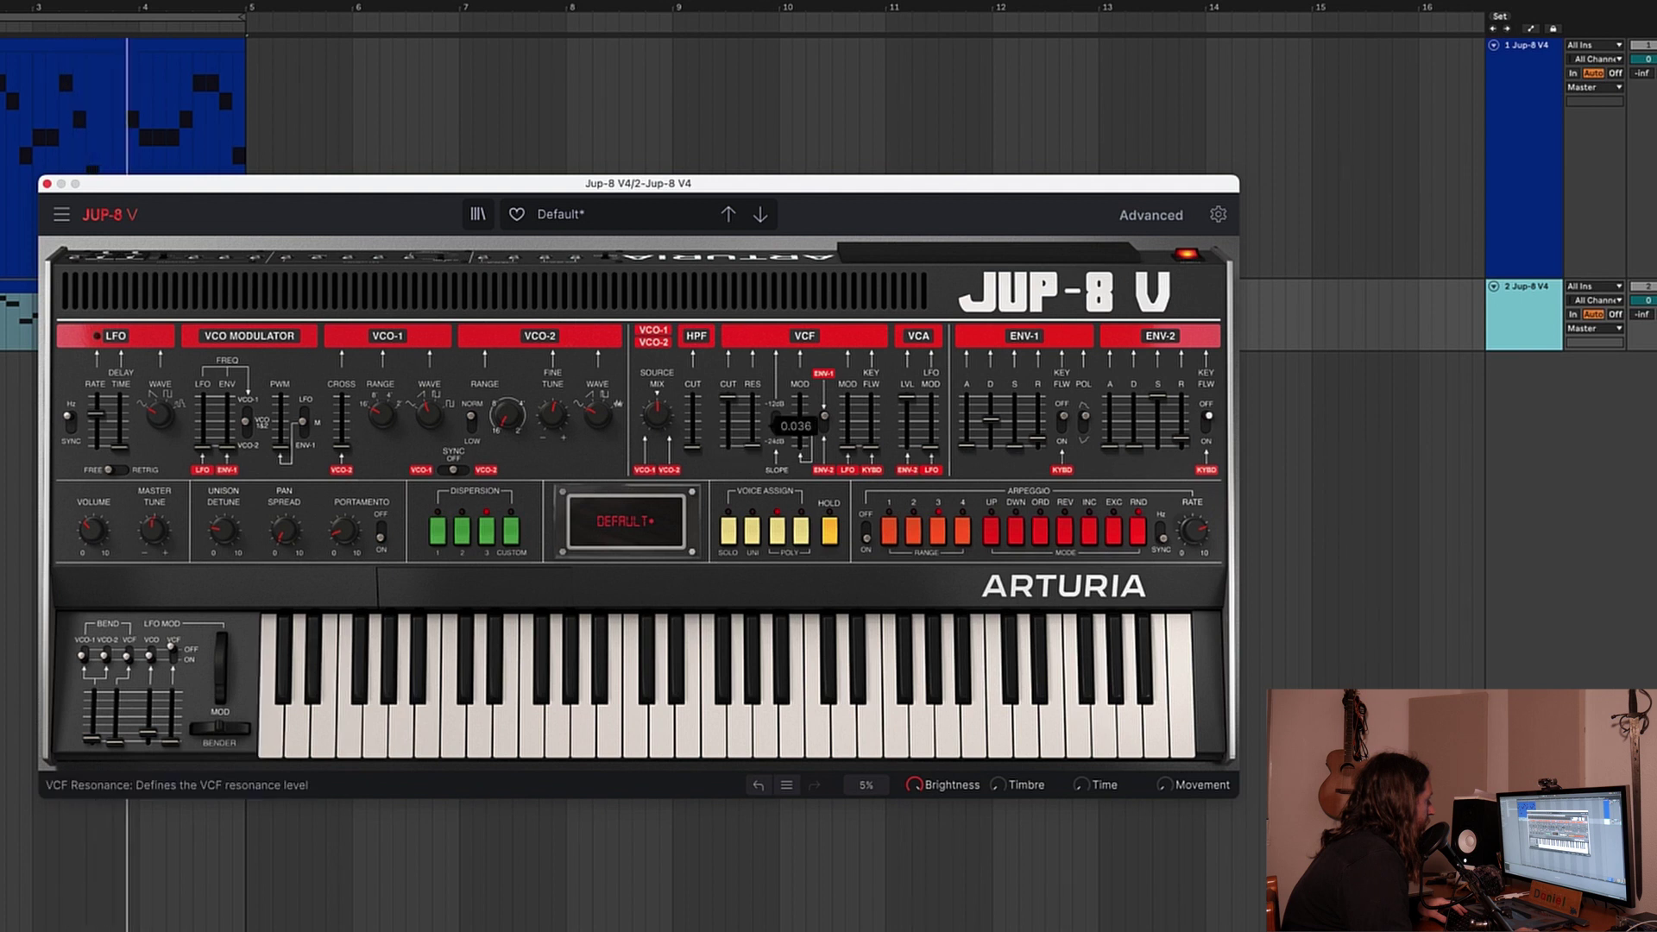
{"action": "left_click_drag", "start_coordinate": [724, 434], "coordinate": [724, 449]}
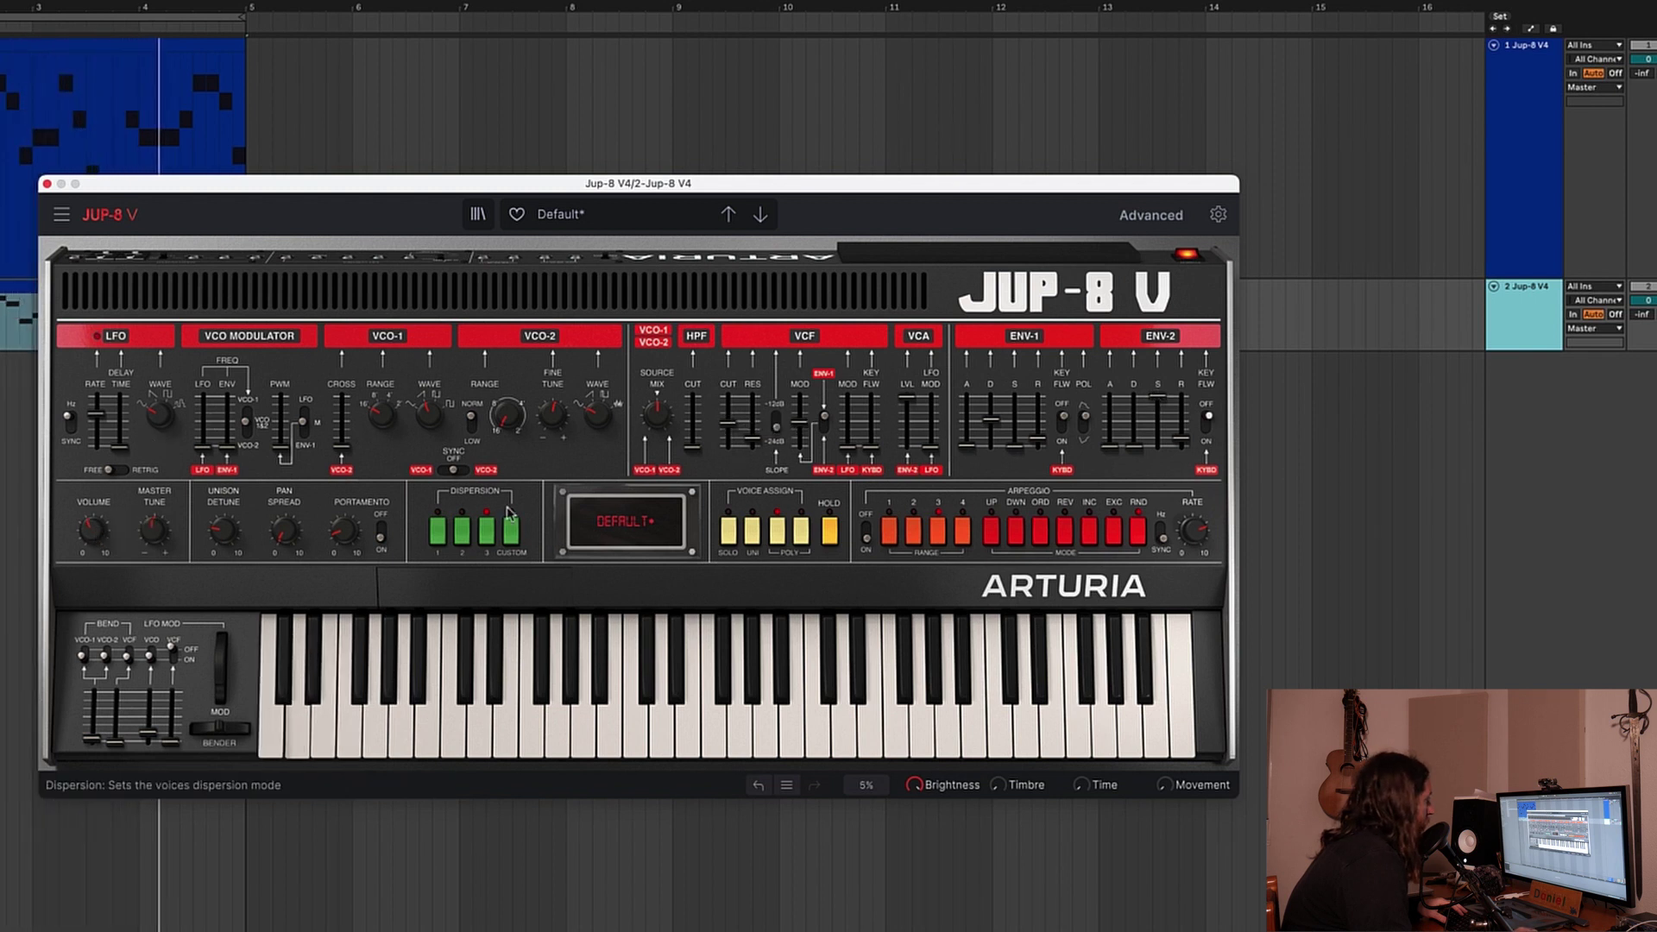
{"action": "mouse_move", "coordinate": [728, 423]}
{"action": "left_mouse_down"}
{"action": "mouse_move", "coordinate": [728, 409]}
{"action": "mouse_move", "coordinate": [730, 422]}
{"action": "left_mouse_up"}
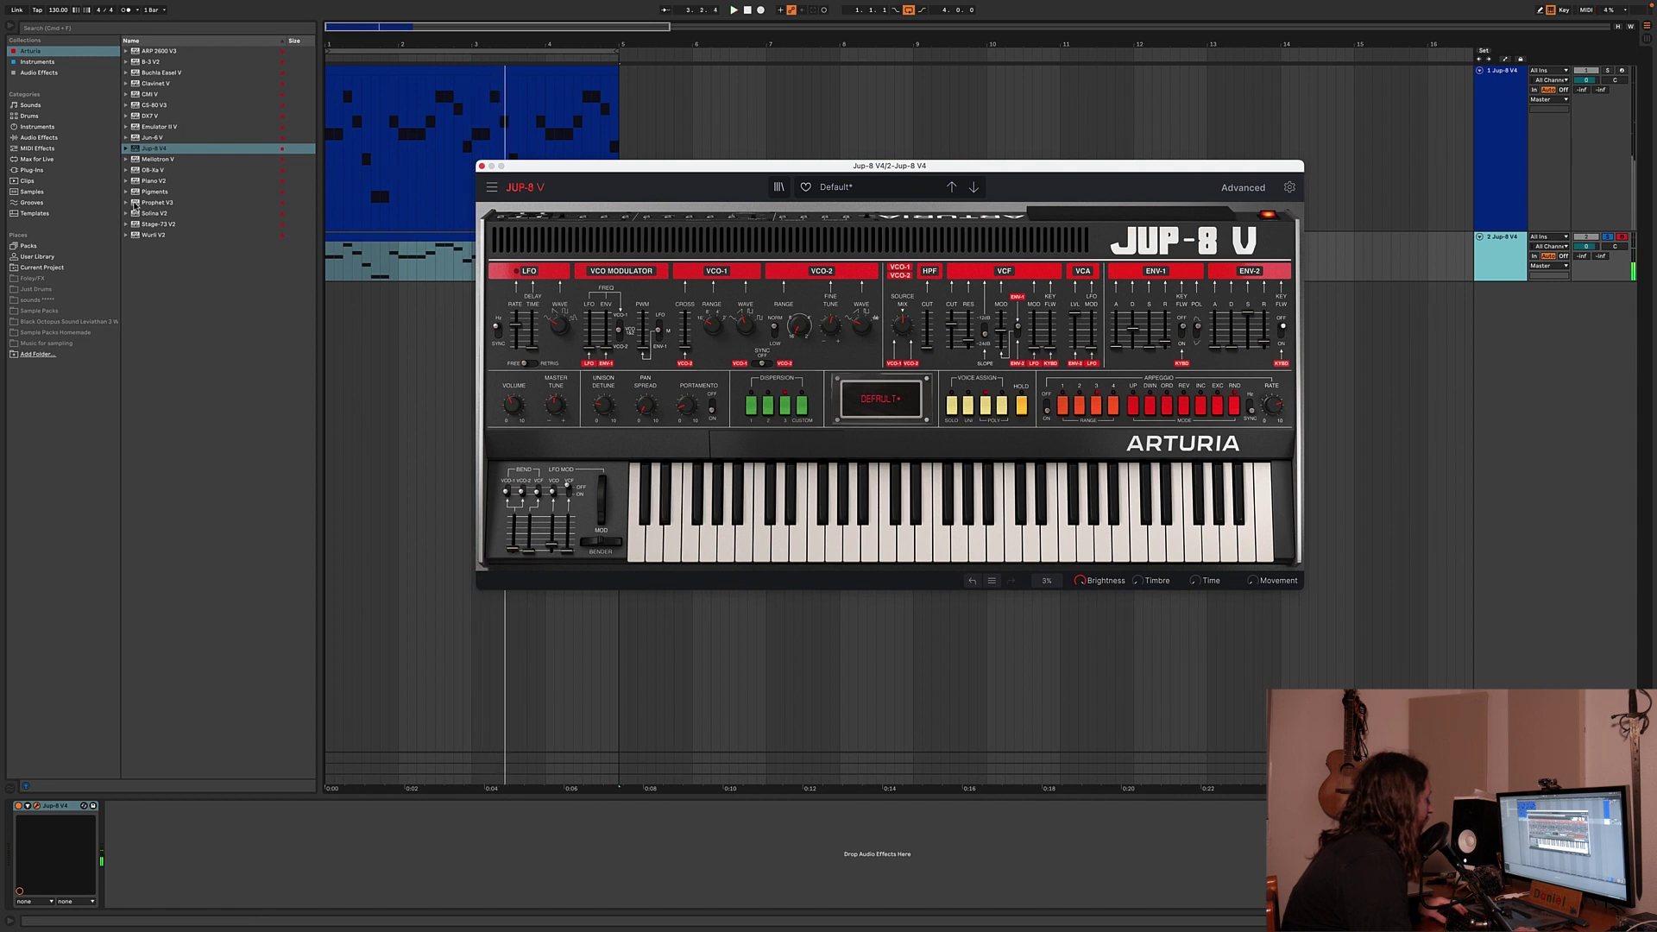
Add EQ Eight from the EQ & Filters audio effects to the second track.
{"action": "left_click", "coordinate": [43, 139]}
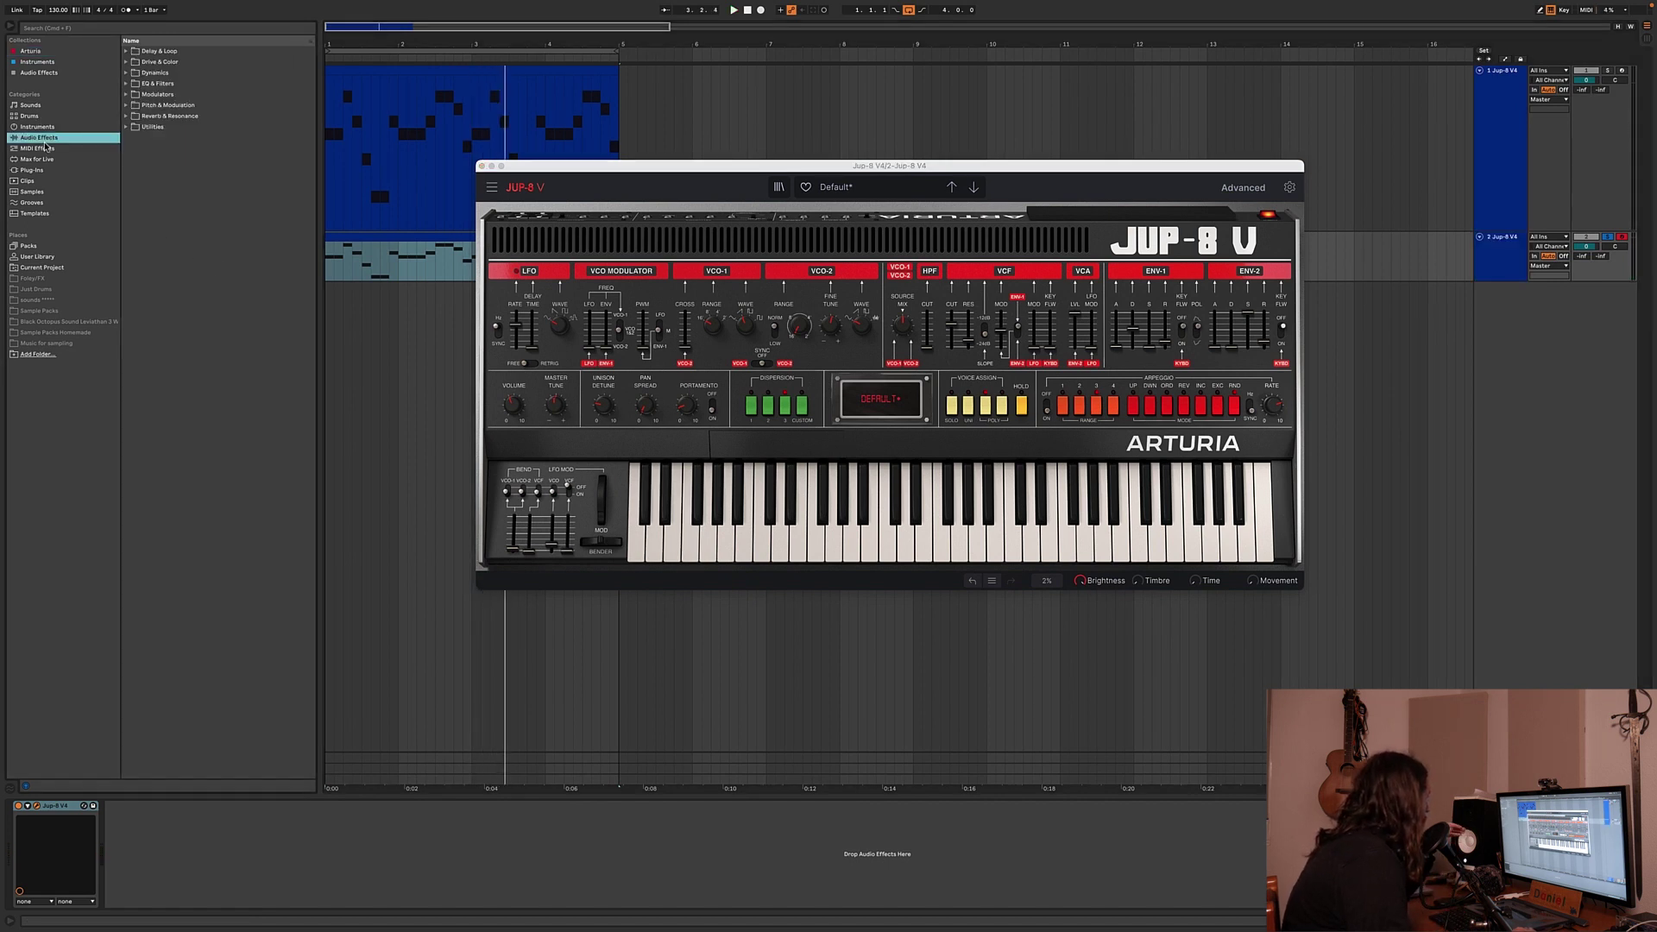
{"action": "left_click", "coordinate": [161, 86]}
{"action": "left_click", "coordinate": [126, 83]}
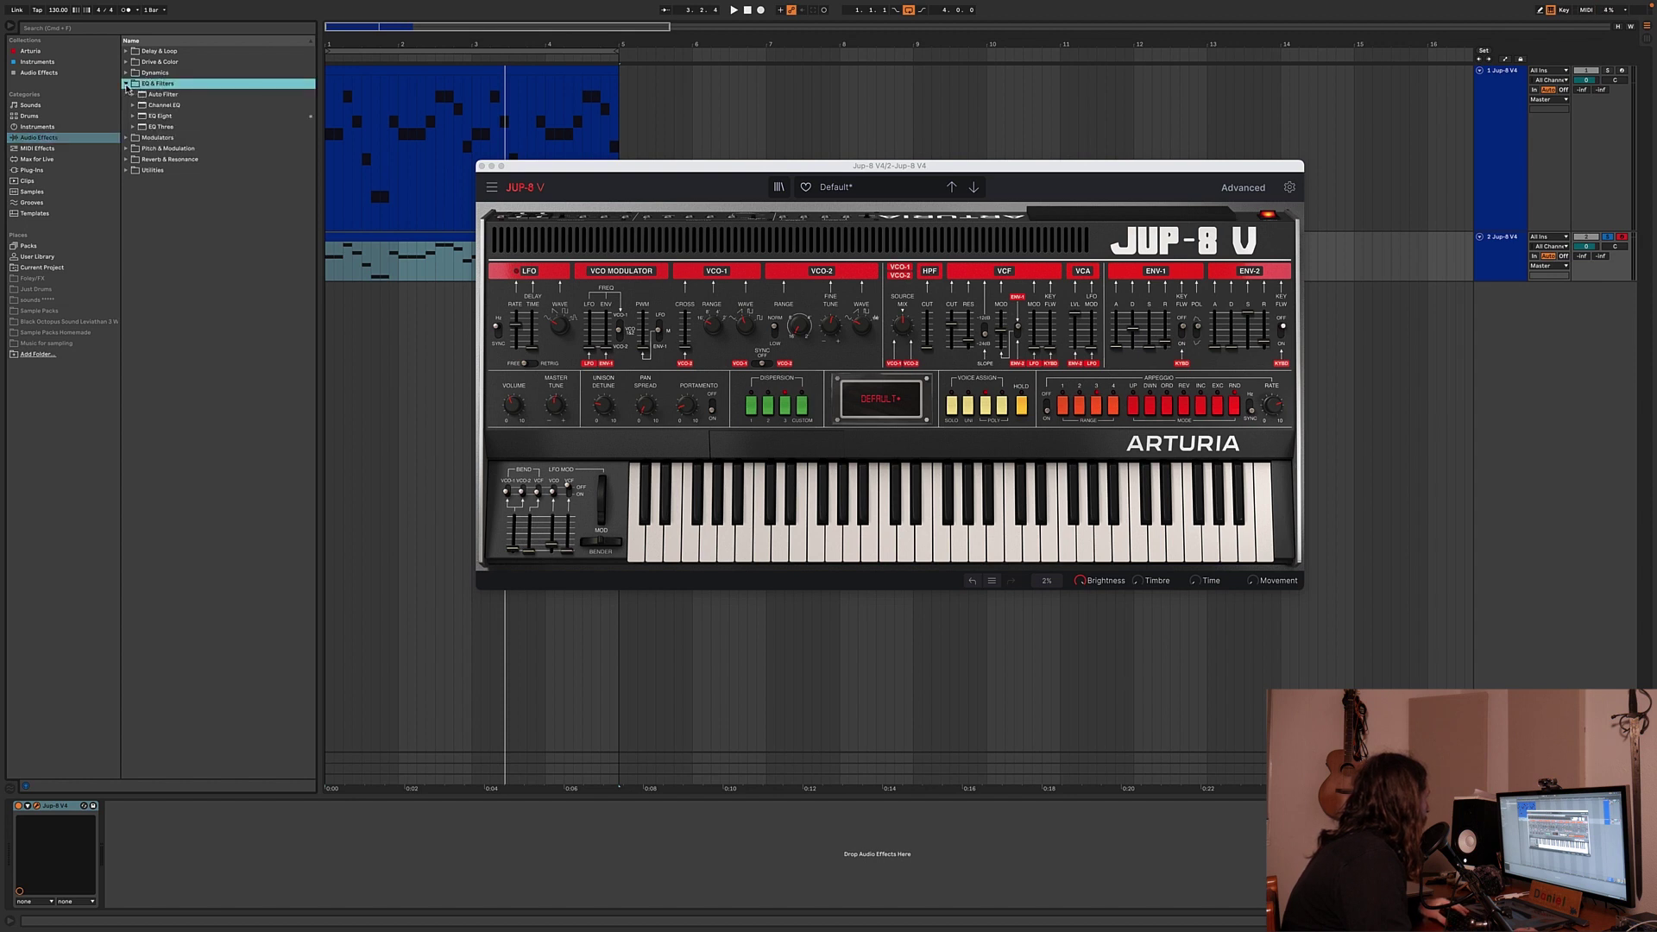
{"action": "double_click", "coordinate": [161, 115]}
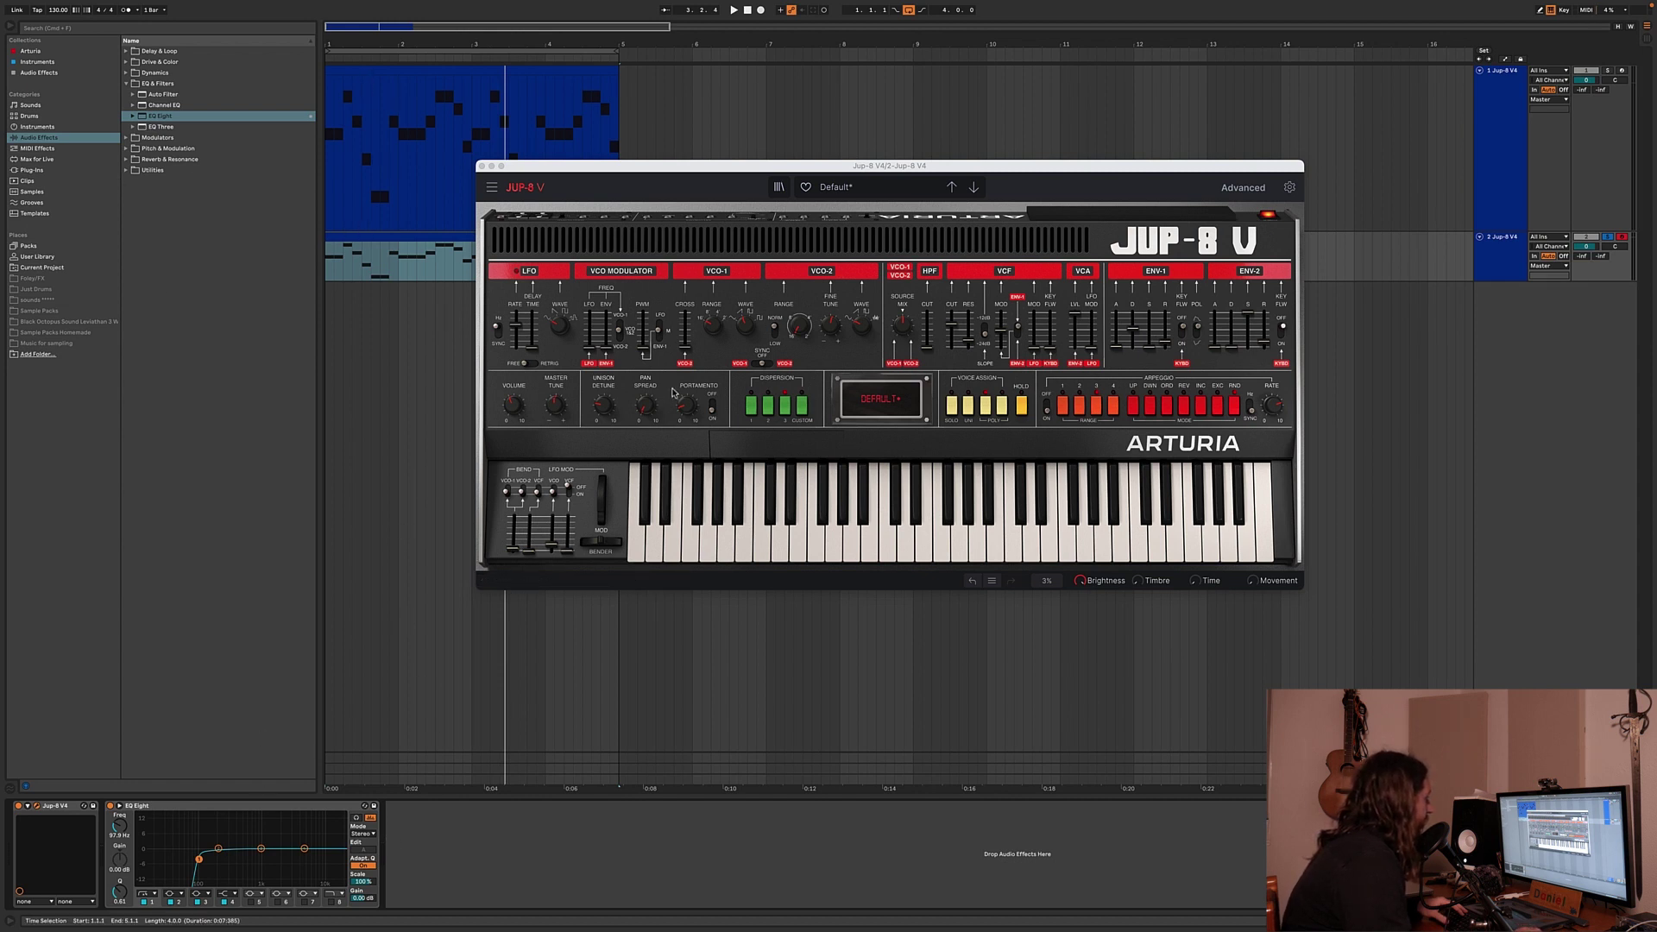
Start playback, unsolo the second Jup-8 track and shift the keyboard range to C1–D2.
{"action": "key", "text": "space"}
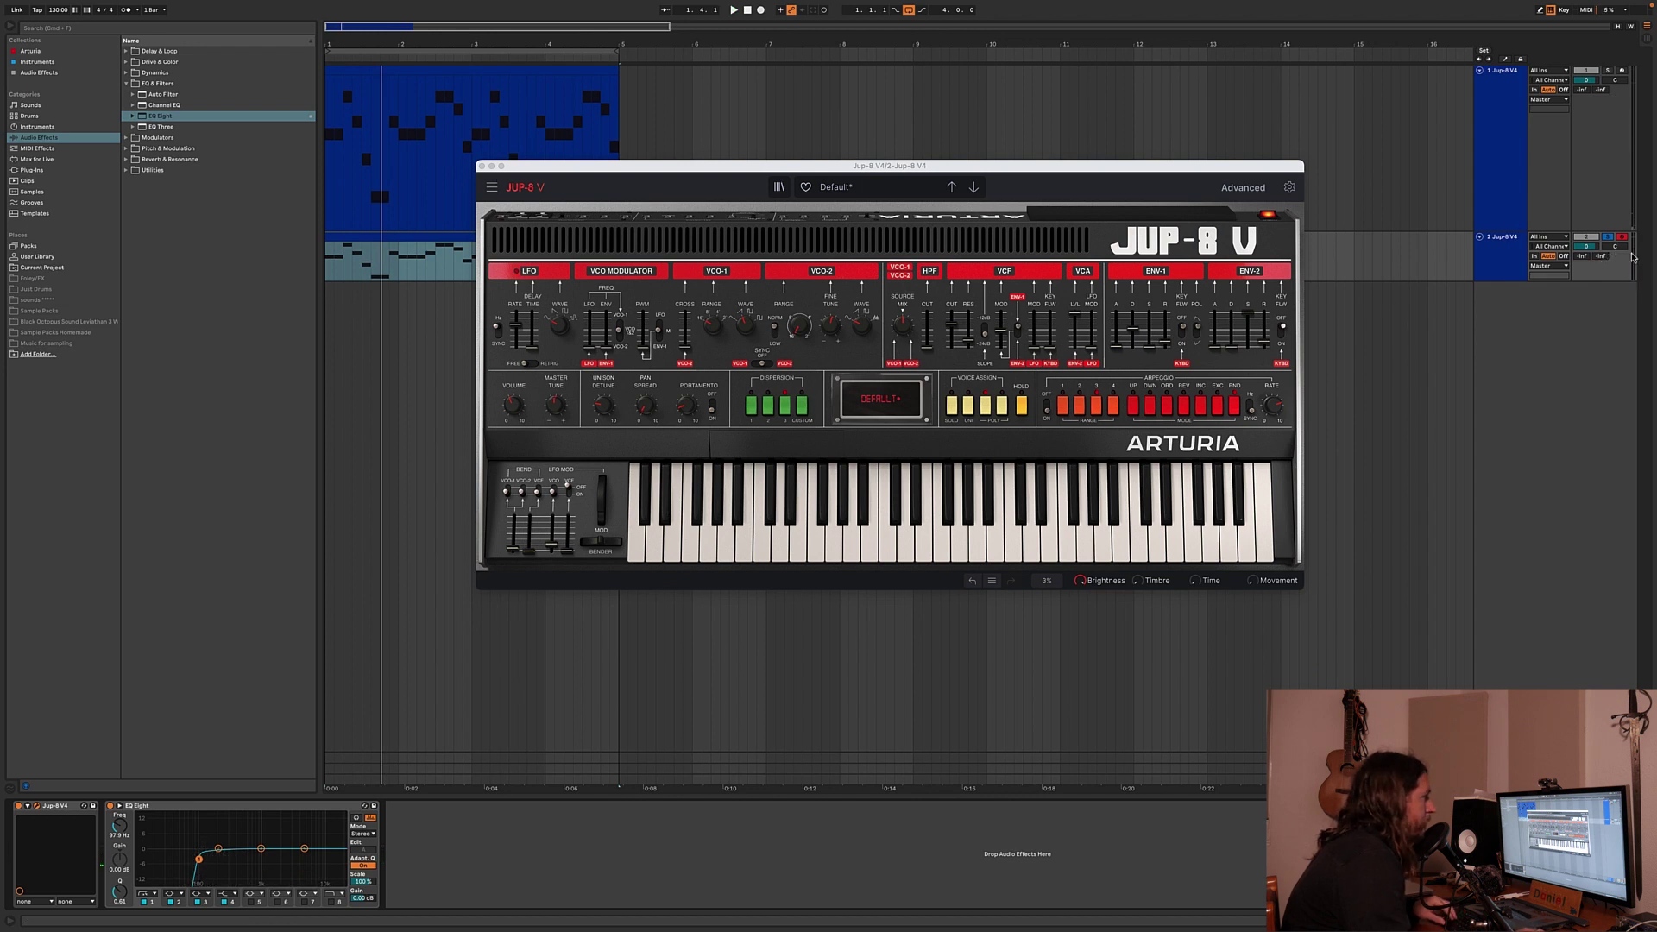
{"action": "left_click", "coordinate": [1608, 238]}
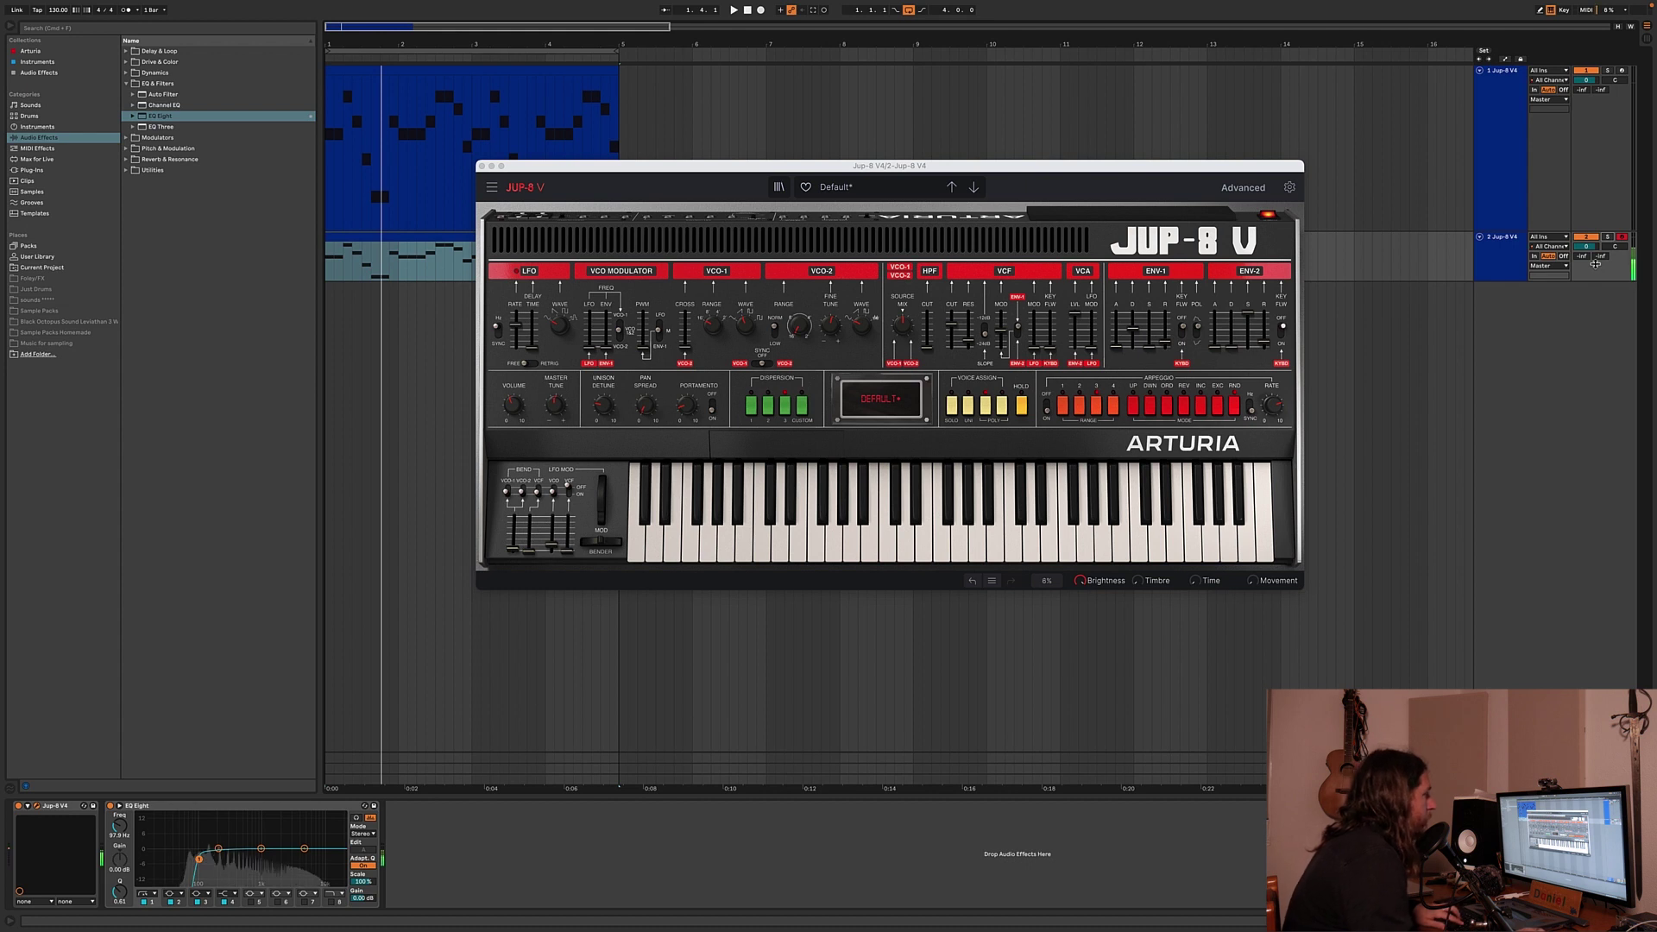
{"action": "key", "text": "z"}
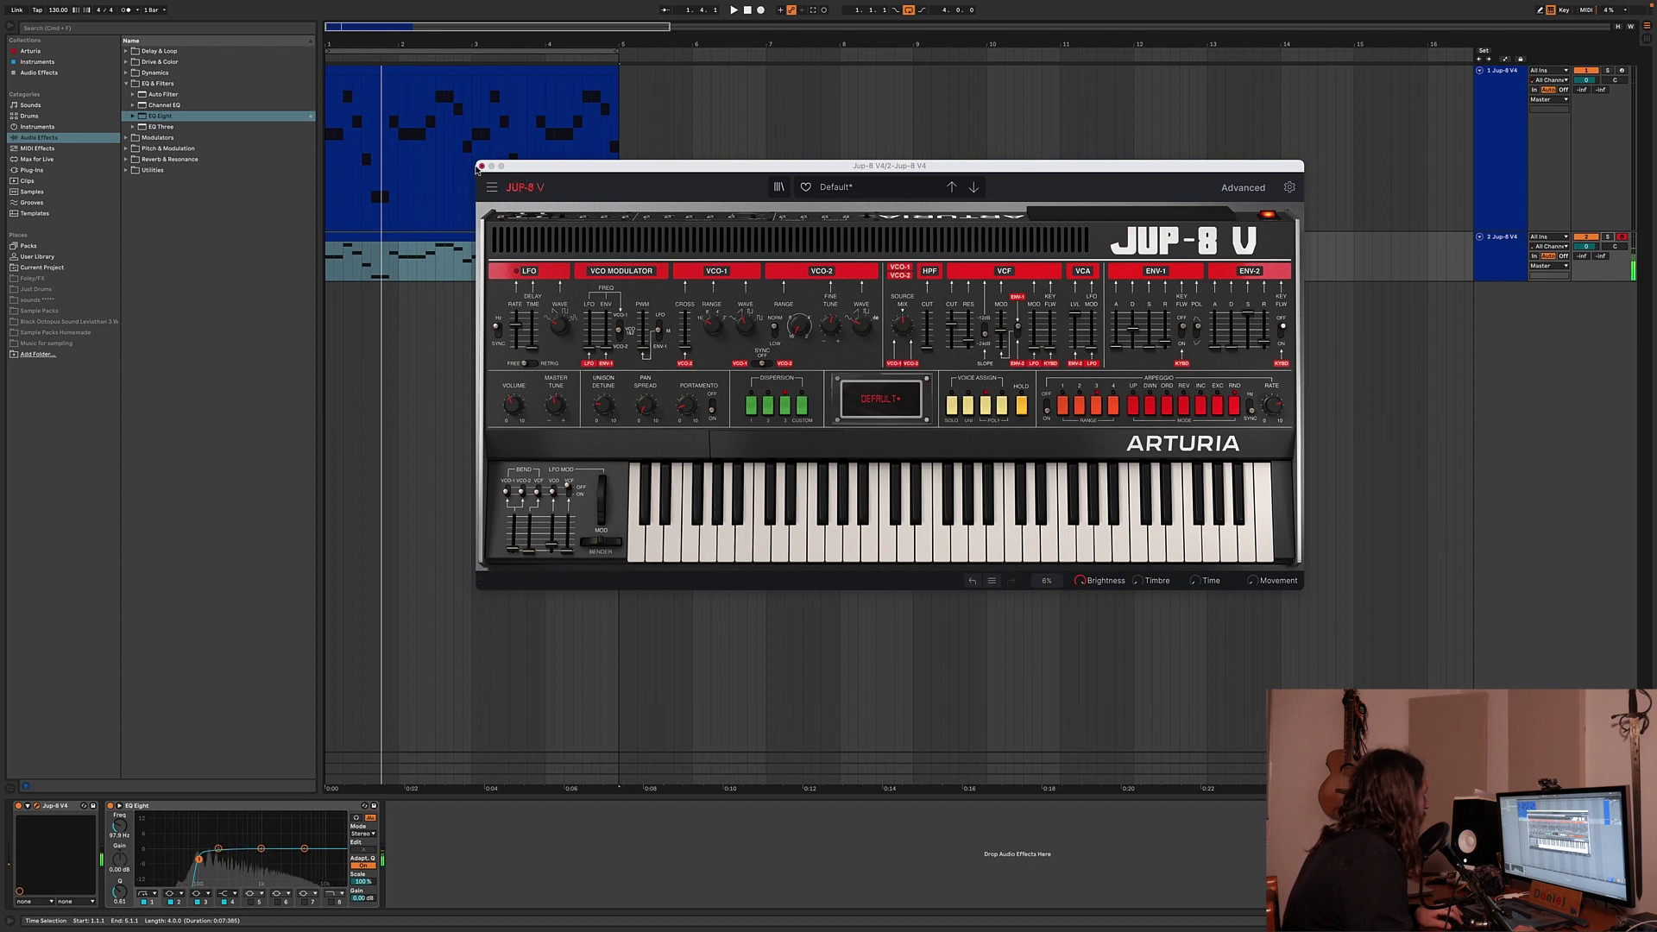
Close the synth window and capture the played chords as a new clip on track 2.
{"action": "left_click", "coordinate": [481, 166]}
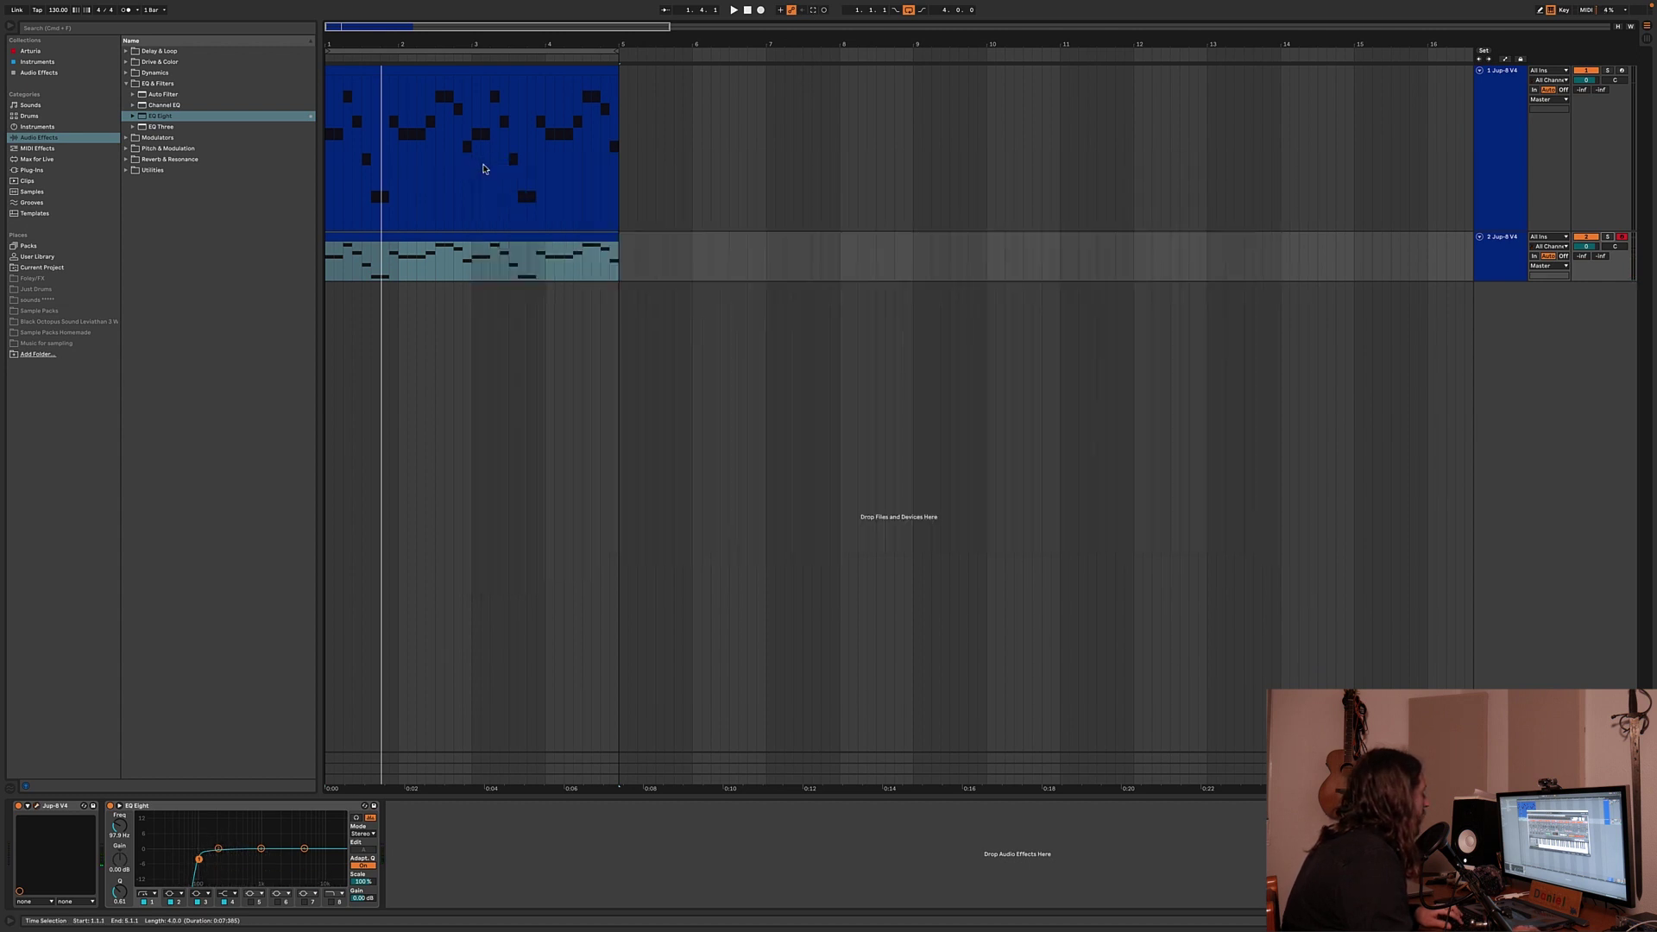
{"action": "left_click", "coordinate": [721, 279]}
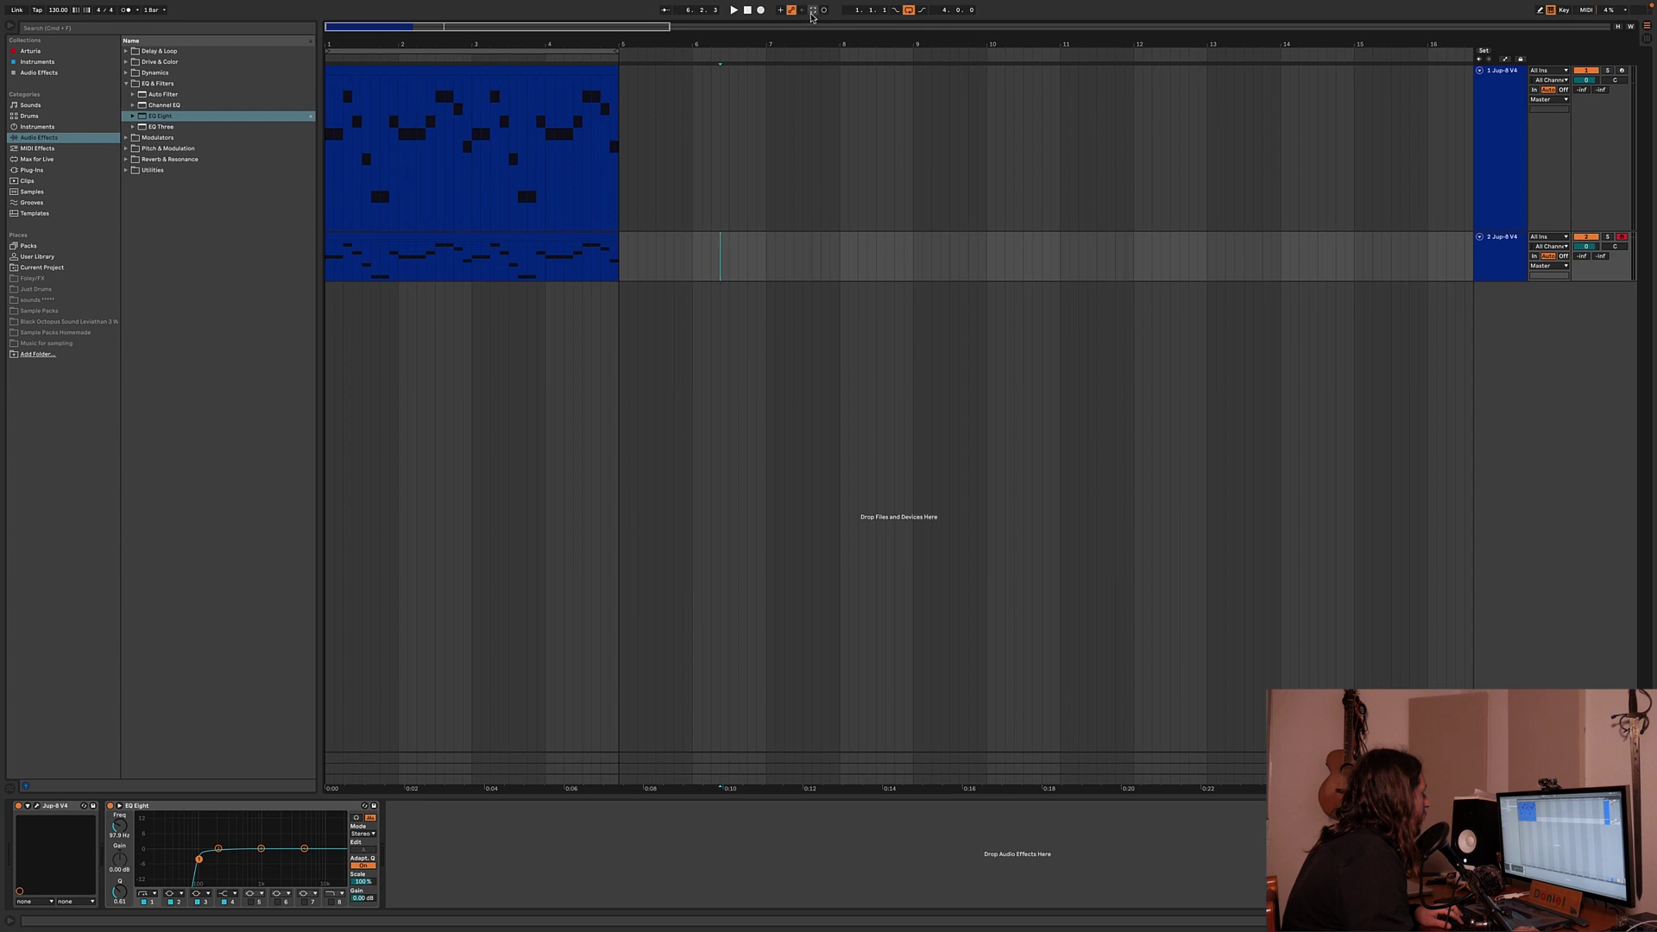
{"action": "key", "text": "super+v"}
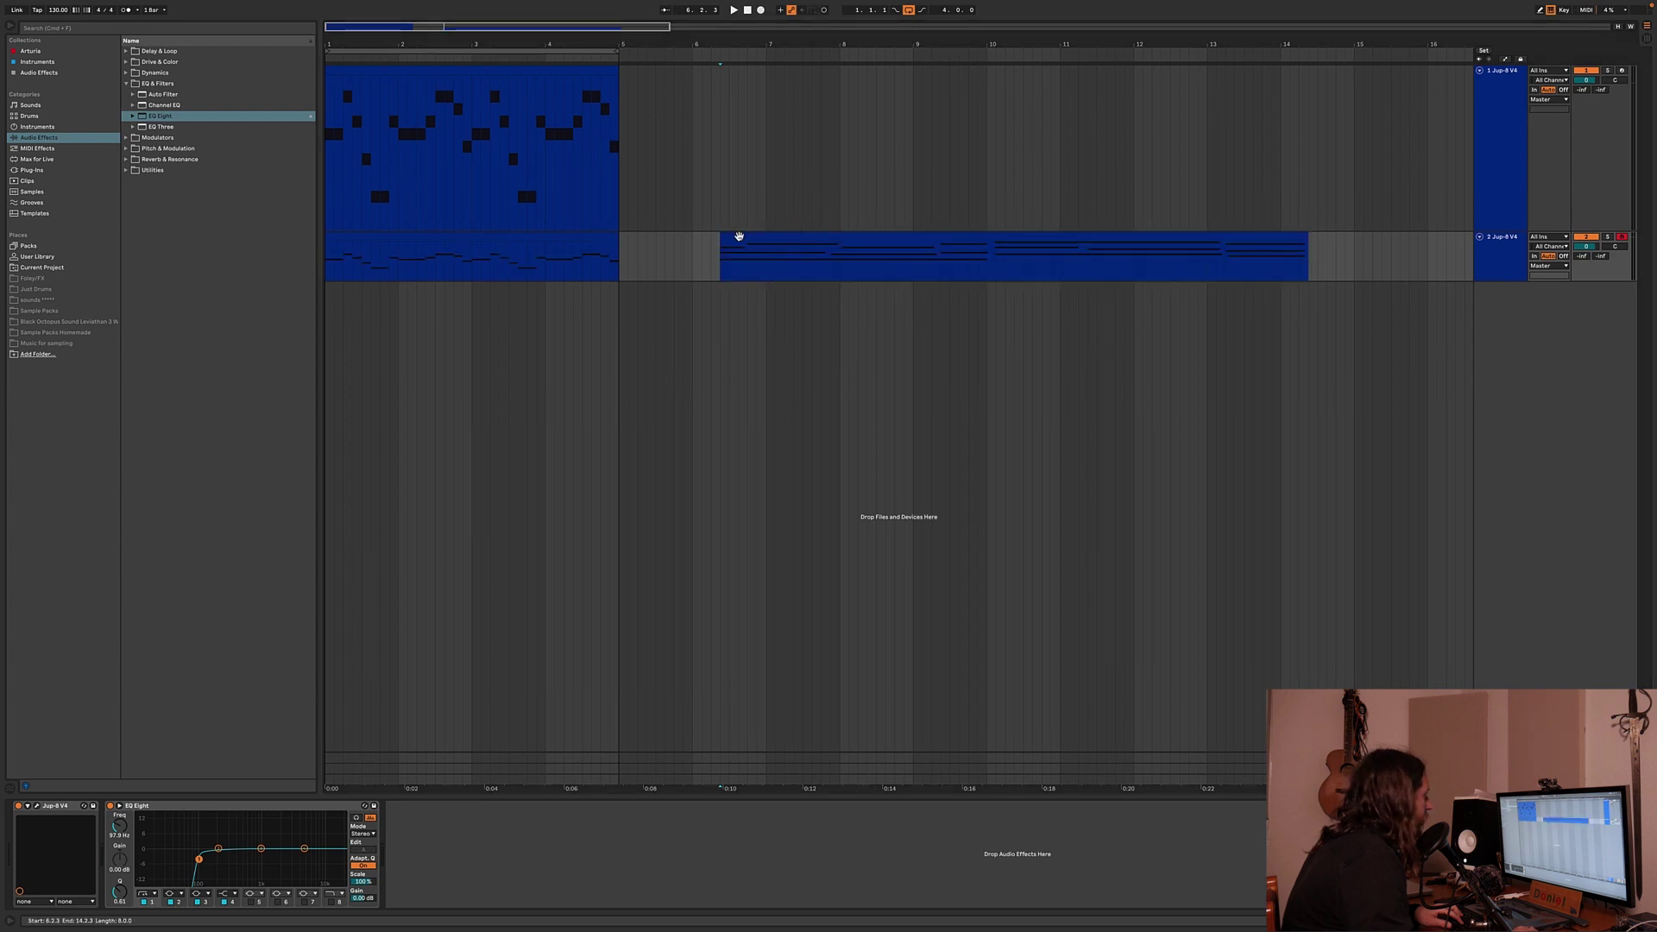
Trim the captured clip to start at bar 11, audition it and open its notes.
{"action": "left_click_drag", "start_coordinate": [727, 235], "coordinate": [1085, 261]}
{"action": "key", "text": "space"}
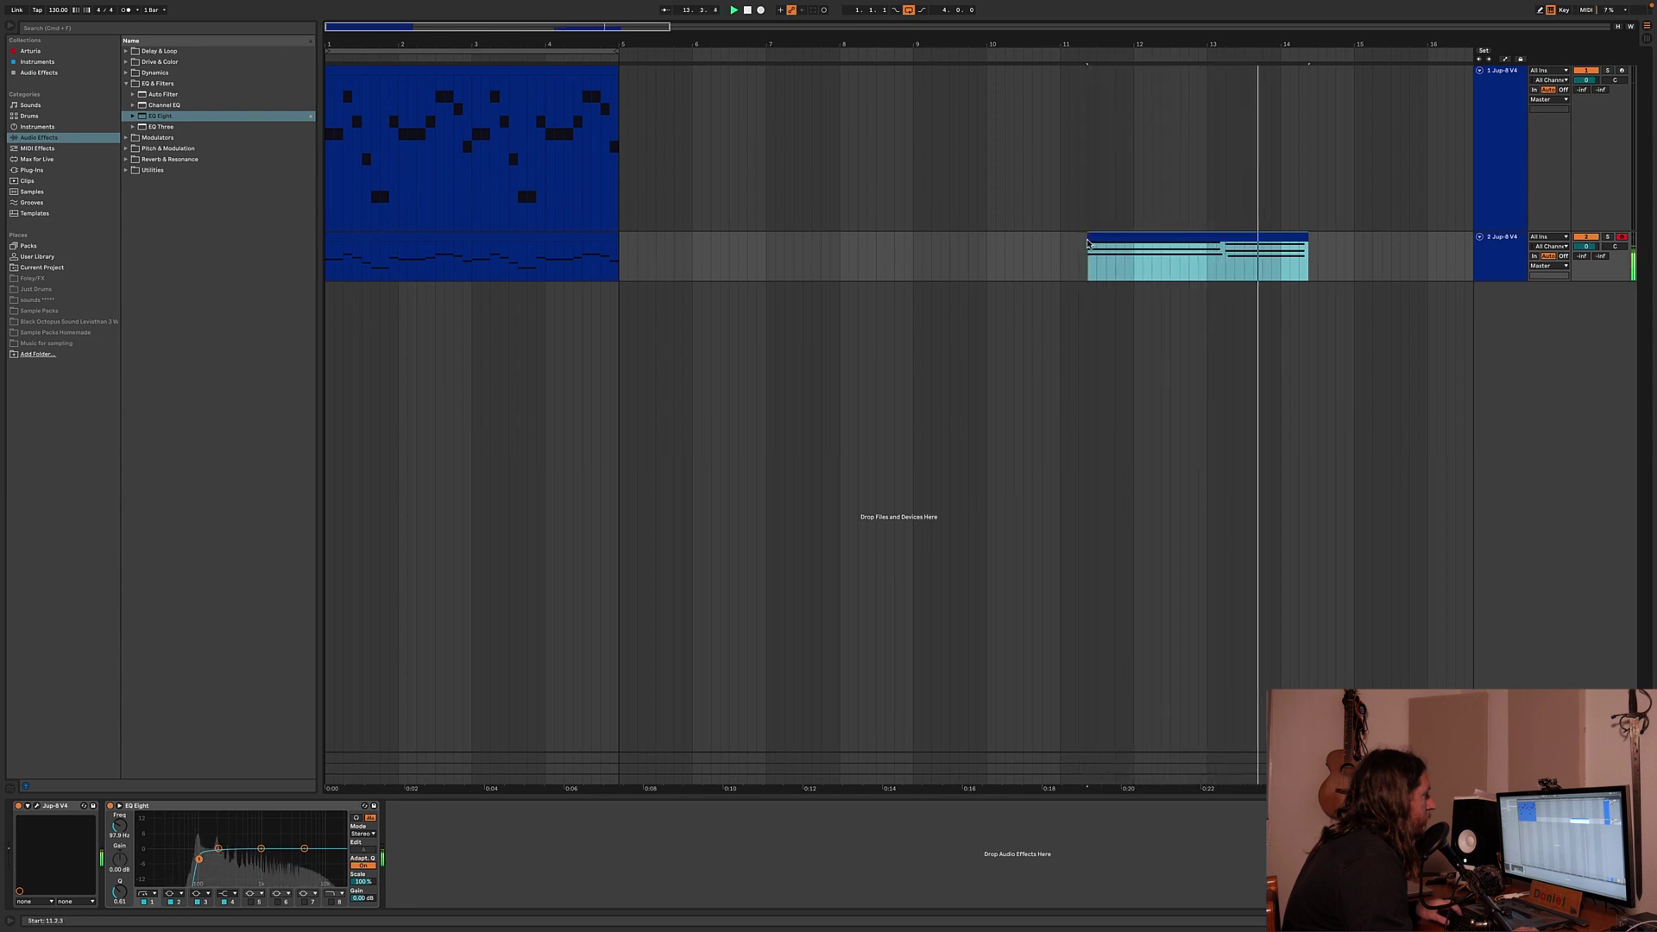
{"action": "left_click_drag", "start_coordinate": [1089, 240], "coordinate": [1062, 240]}
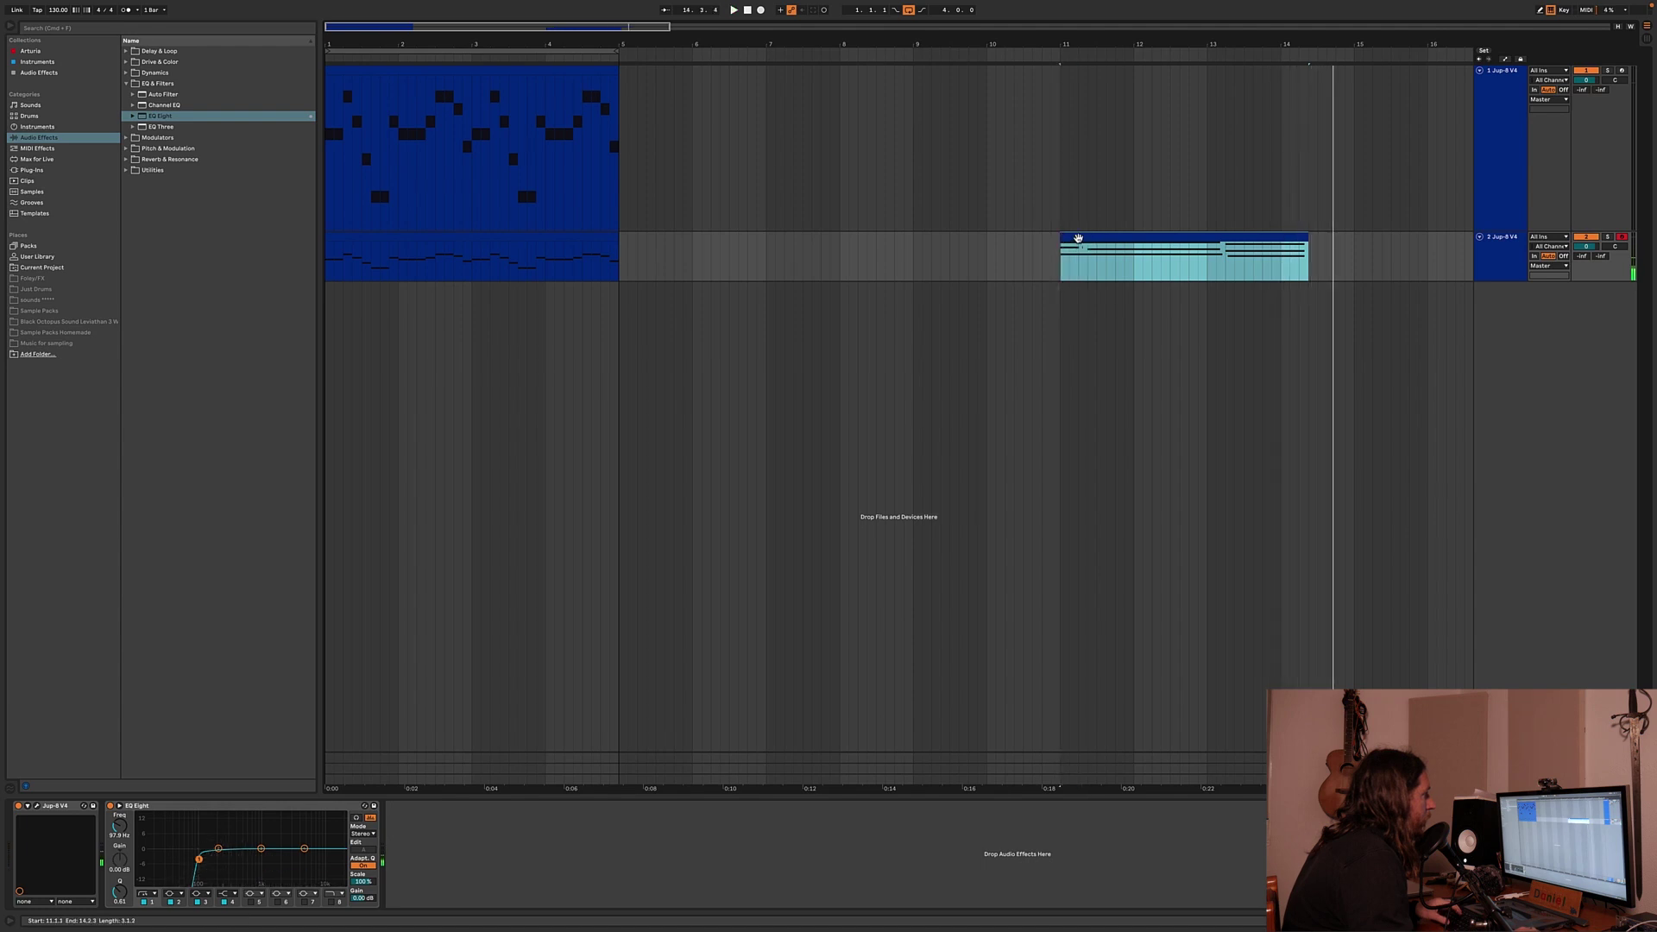
{"action": "double_click", "coordinate": [1079, 242]}
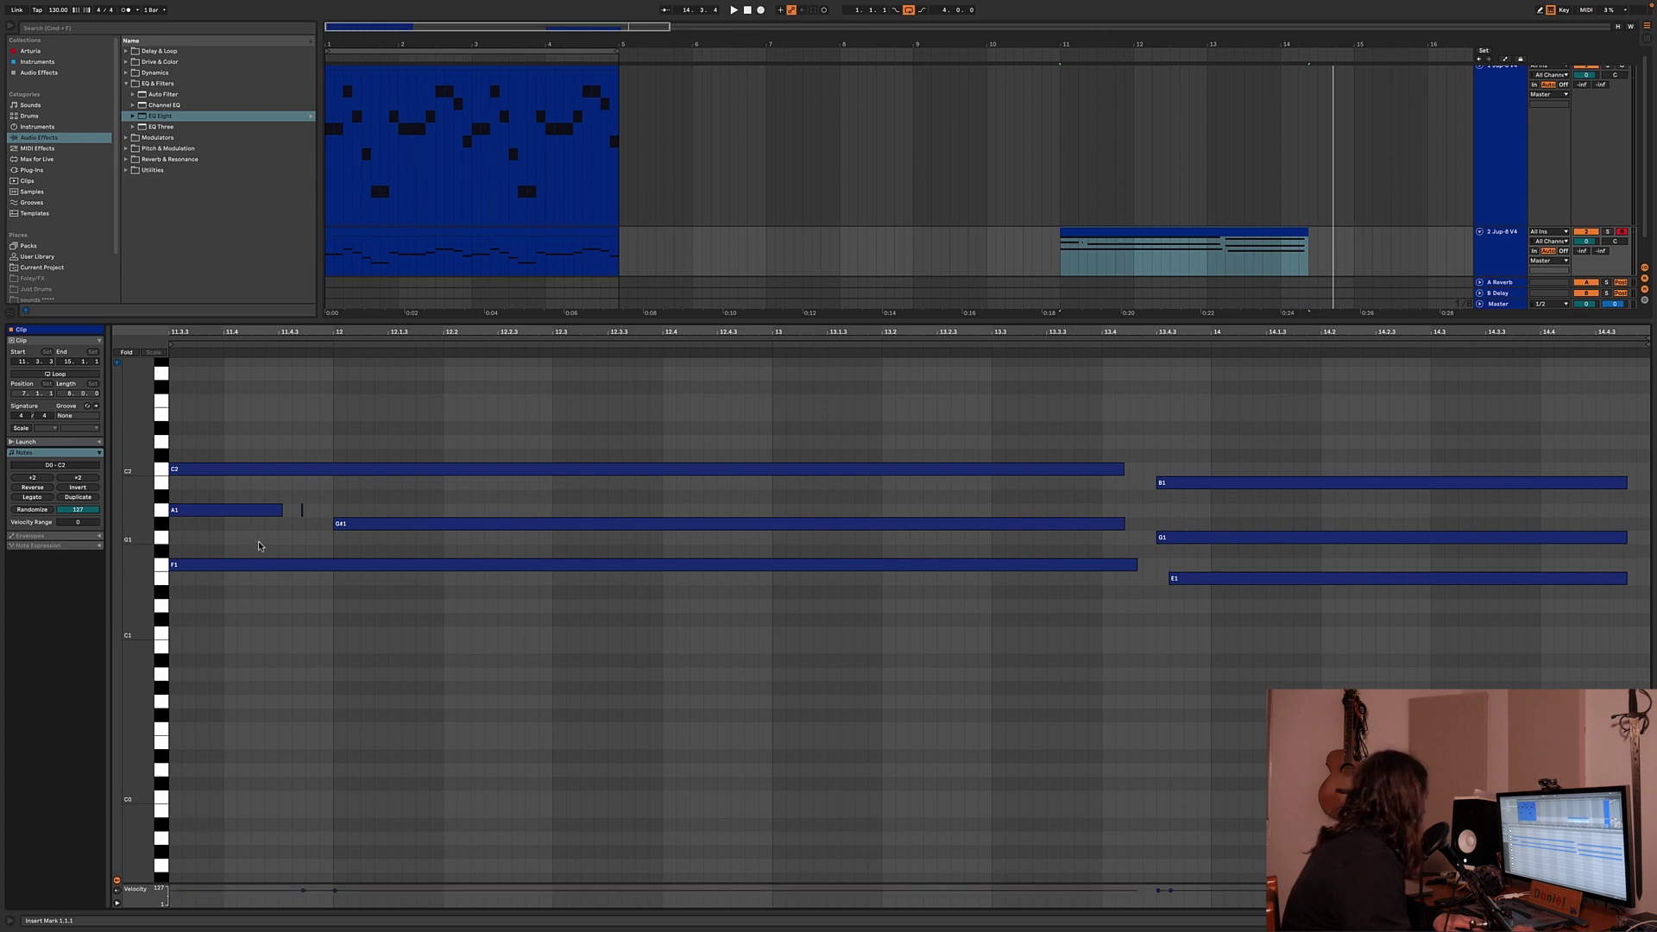
Move the C2 and A1 note starts right to about bar 11.3, then hide the note editor.
{"action": "left_click", "coordinate": [335, 473]}
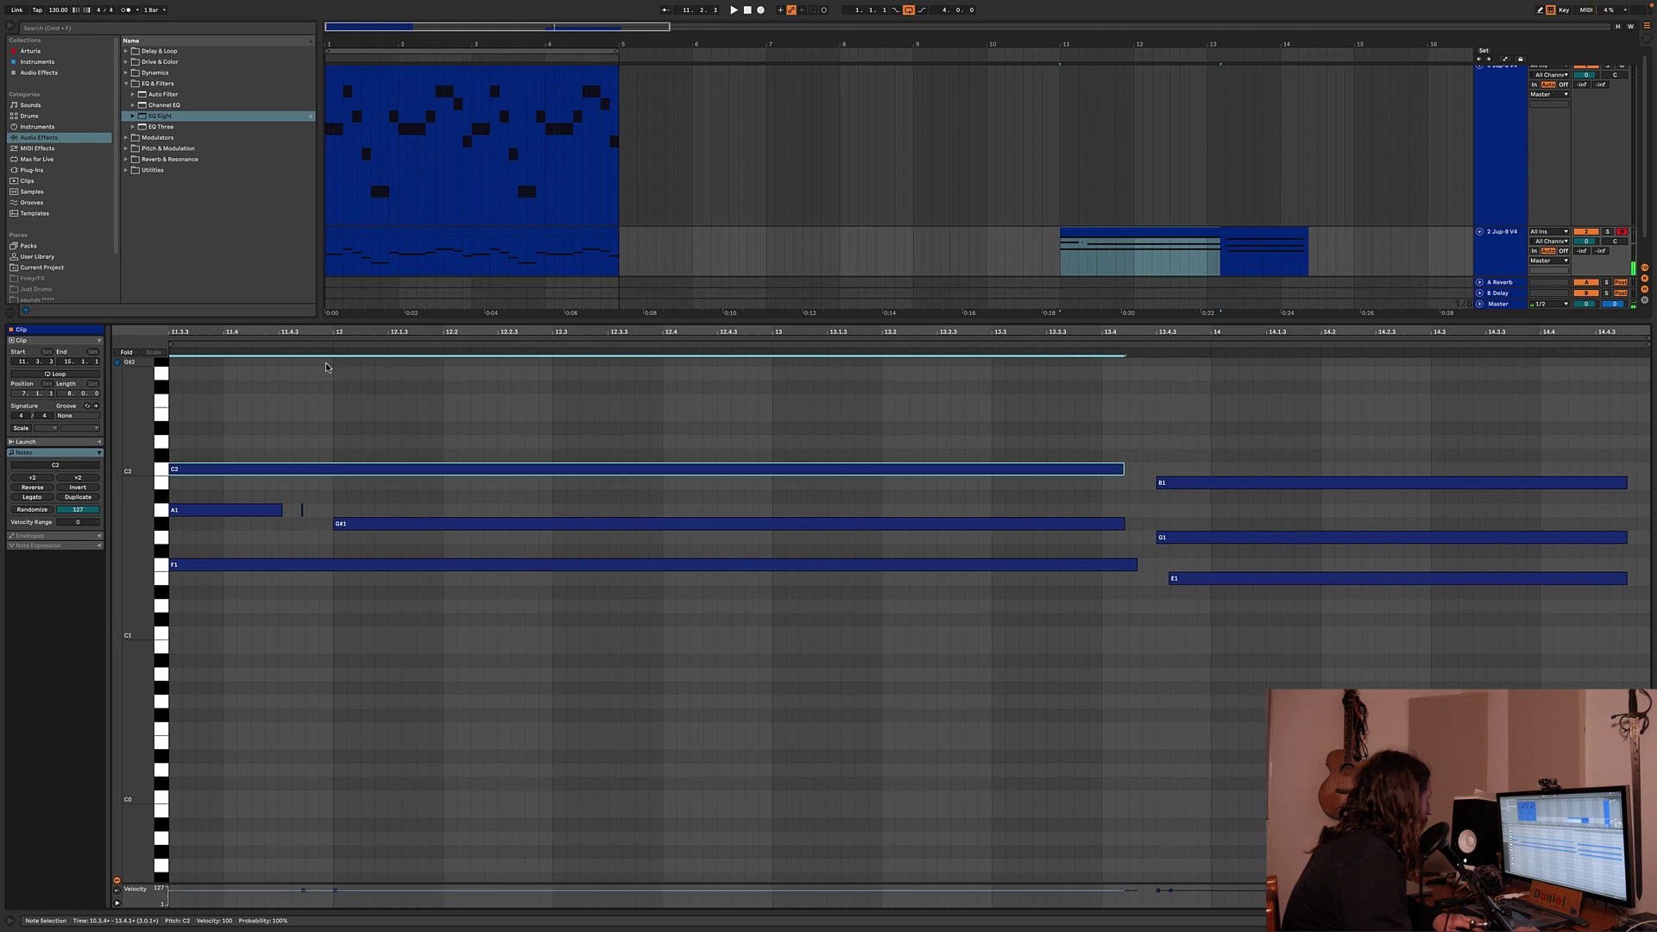
{"action": "left_click_drag", "start_coordinate": [342, 334], "coordinate": [528, 485]}
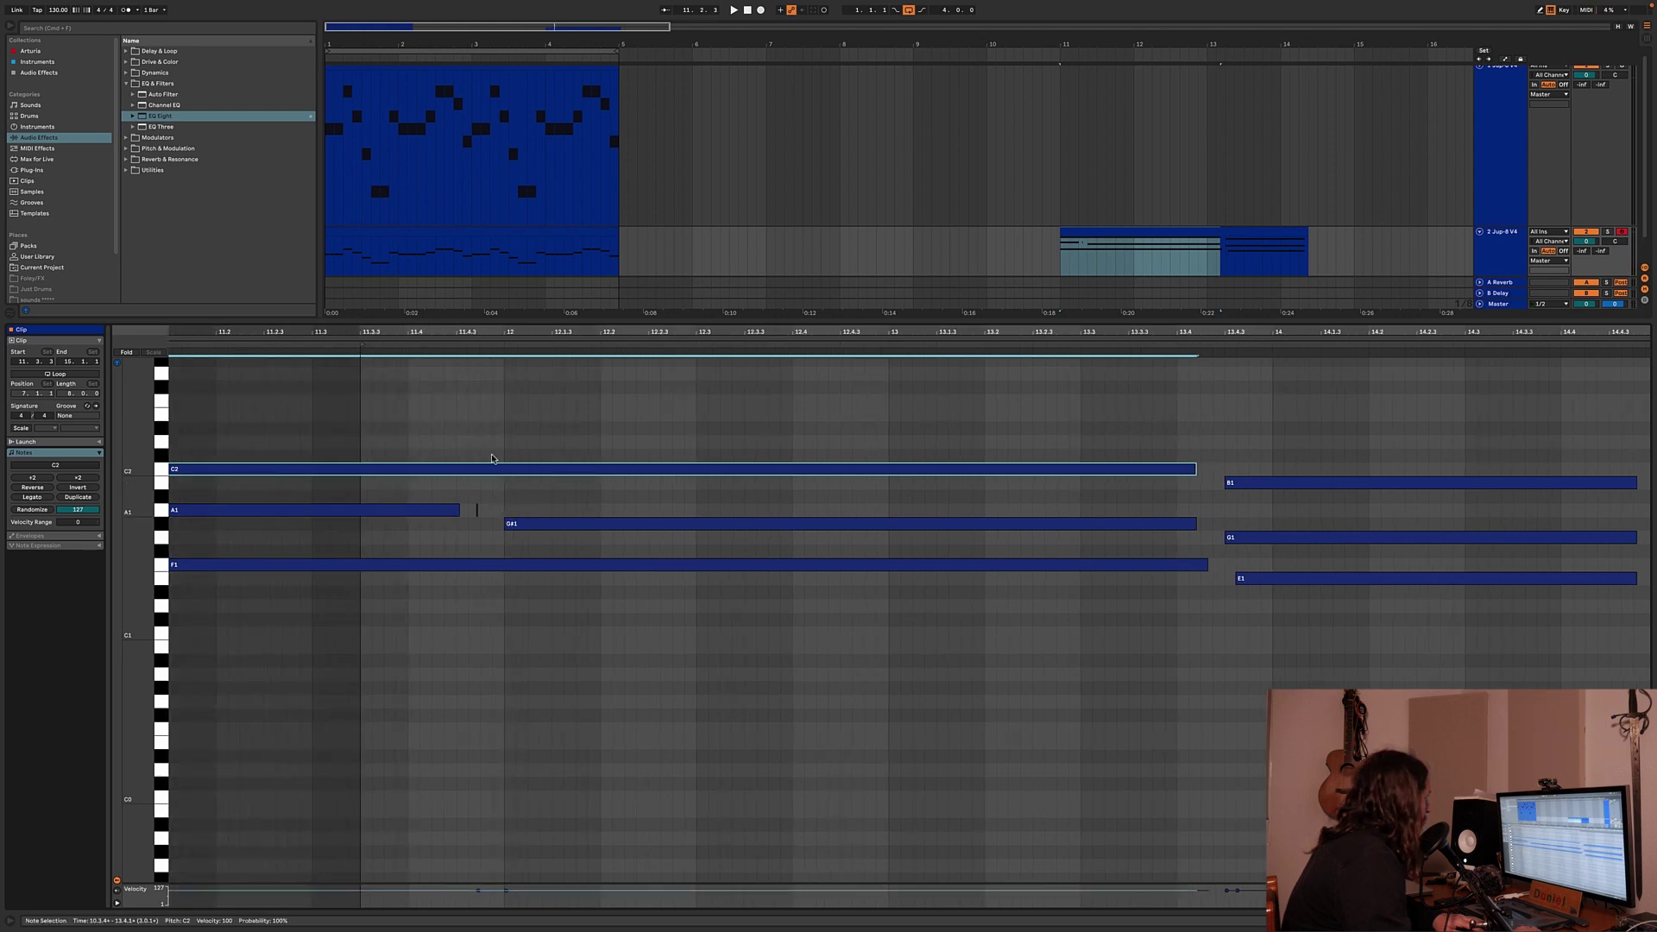
{"action": "right_click", "coordinate": [483, 385]}
{"action": "left_click", "coordinate": [478, 651]}
{"action": "scroll", "coordinate": [802, 443], "scroll_direction": "down", "scroll_amount": 3}
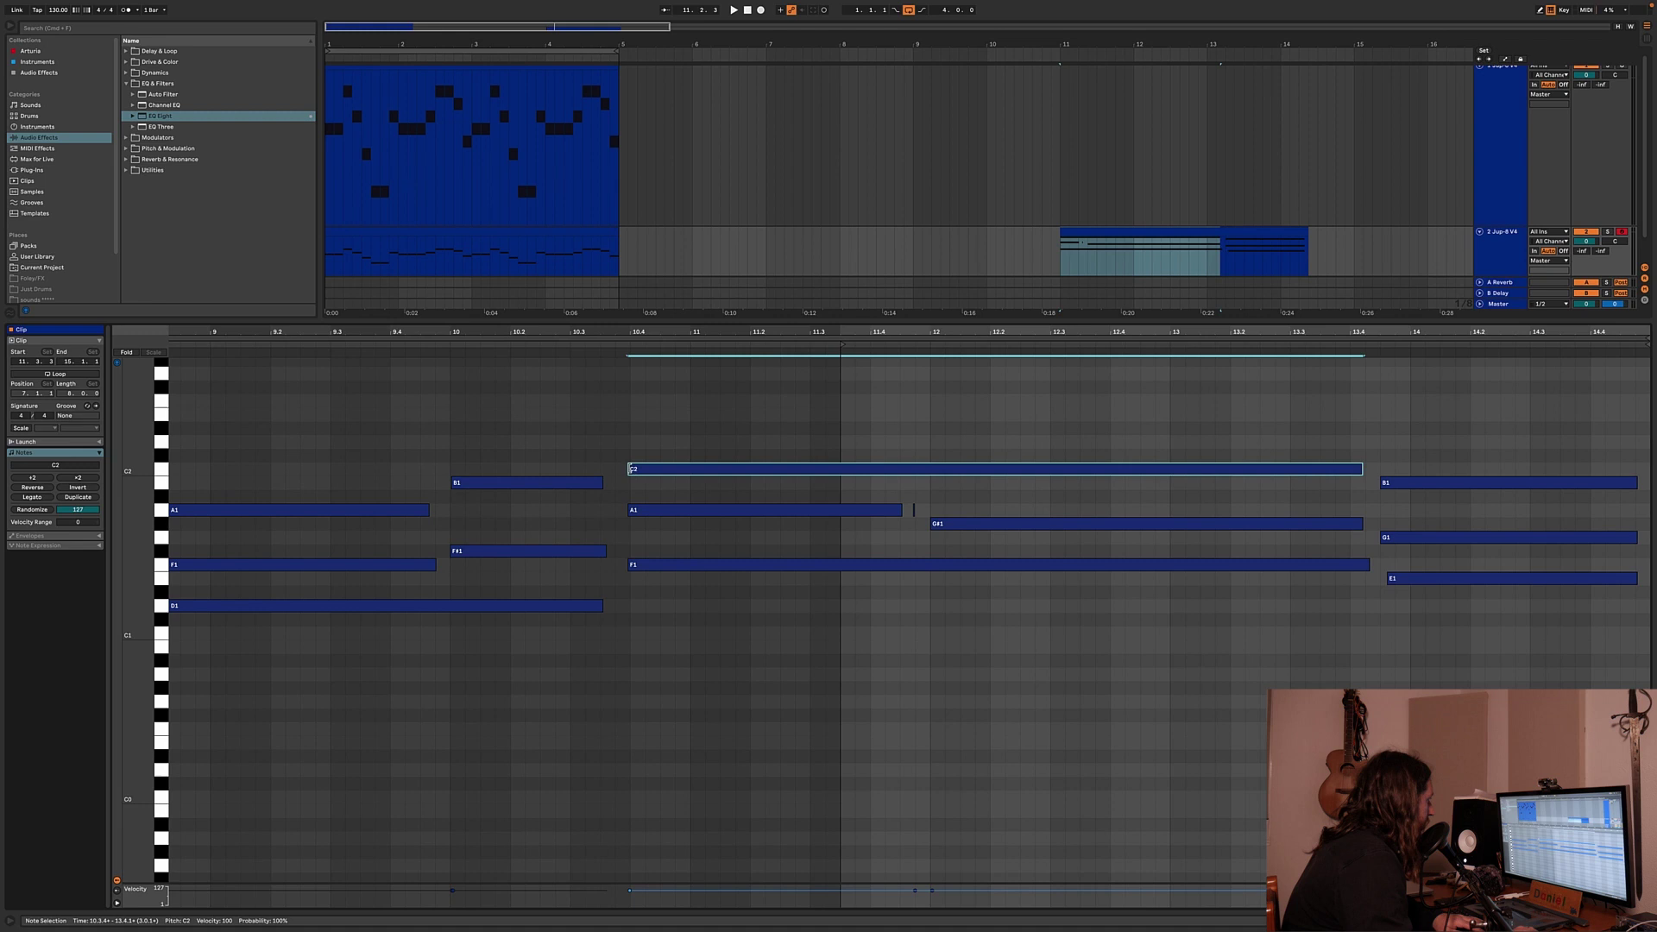
{"action": "left_click_drag", "start_coordinate": [629, 469], "coordinate": [841, 469]}
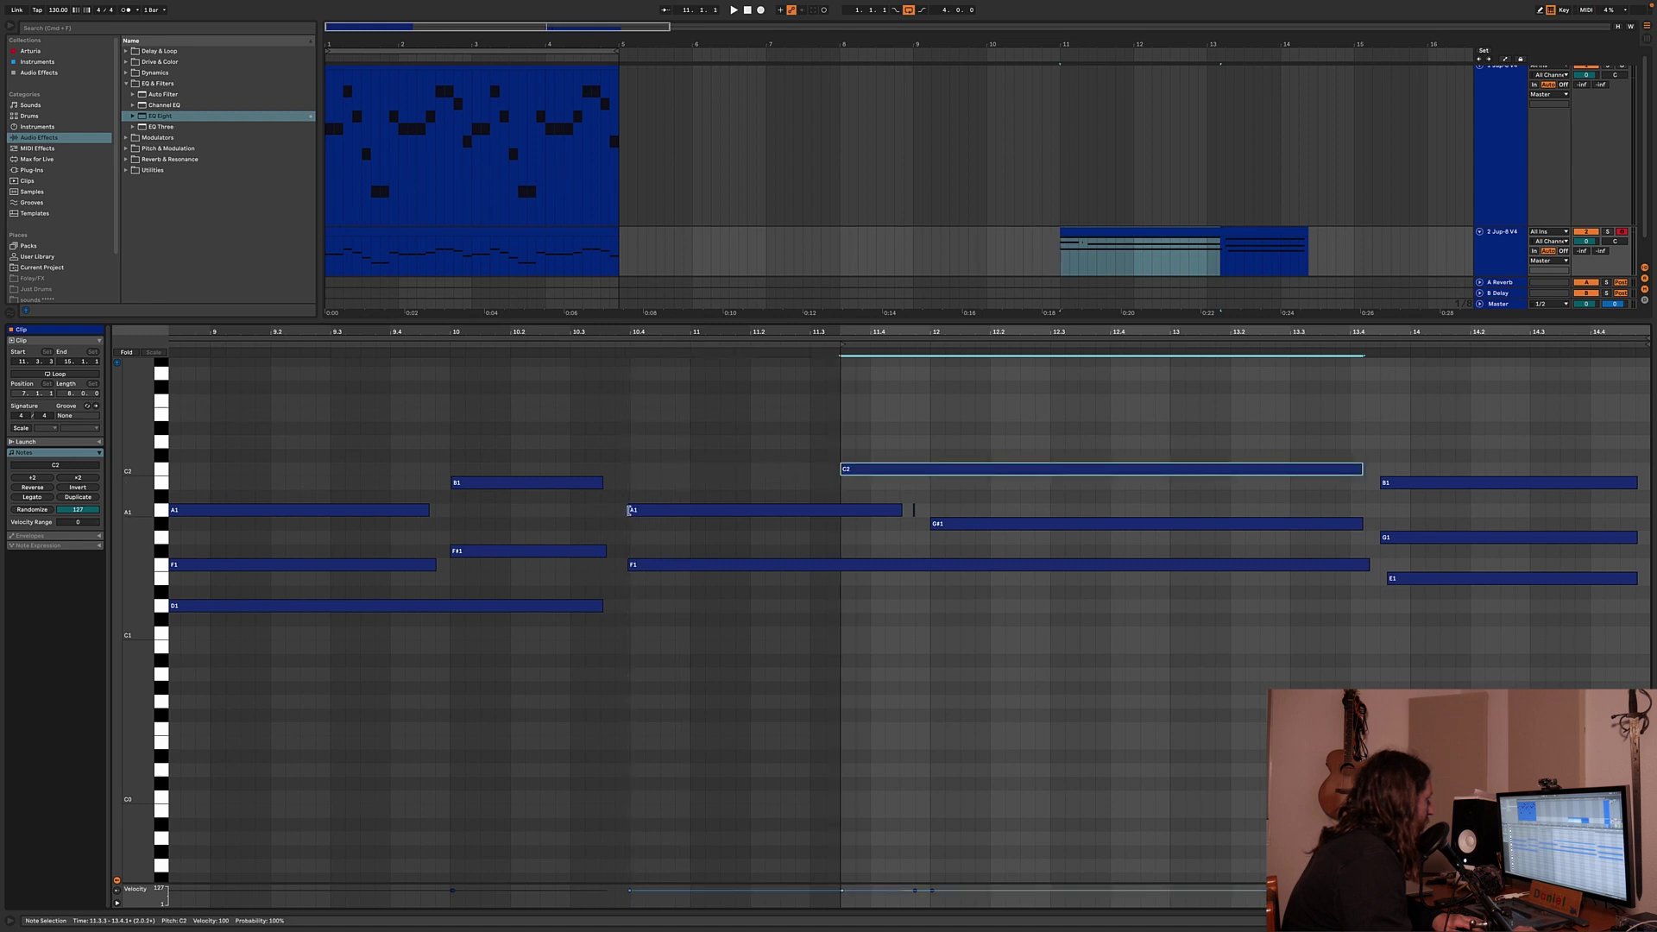
{"action": "left_click_drag", "start_coordinate": [629, 510], "coordinate": [842, 510]}
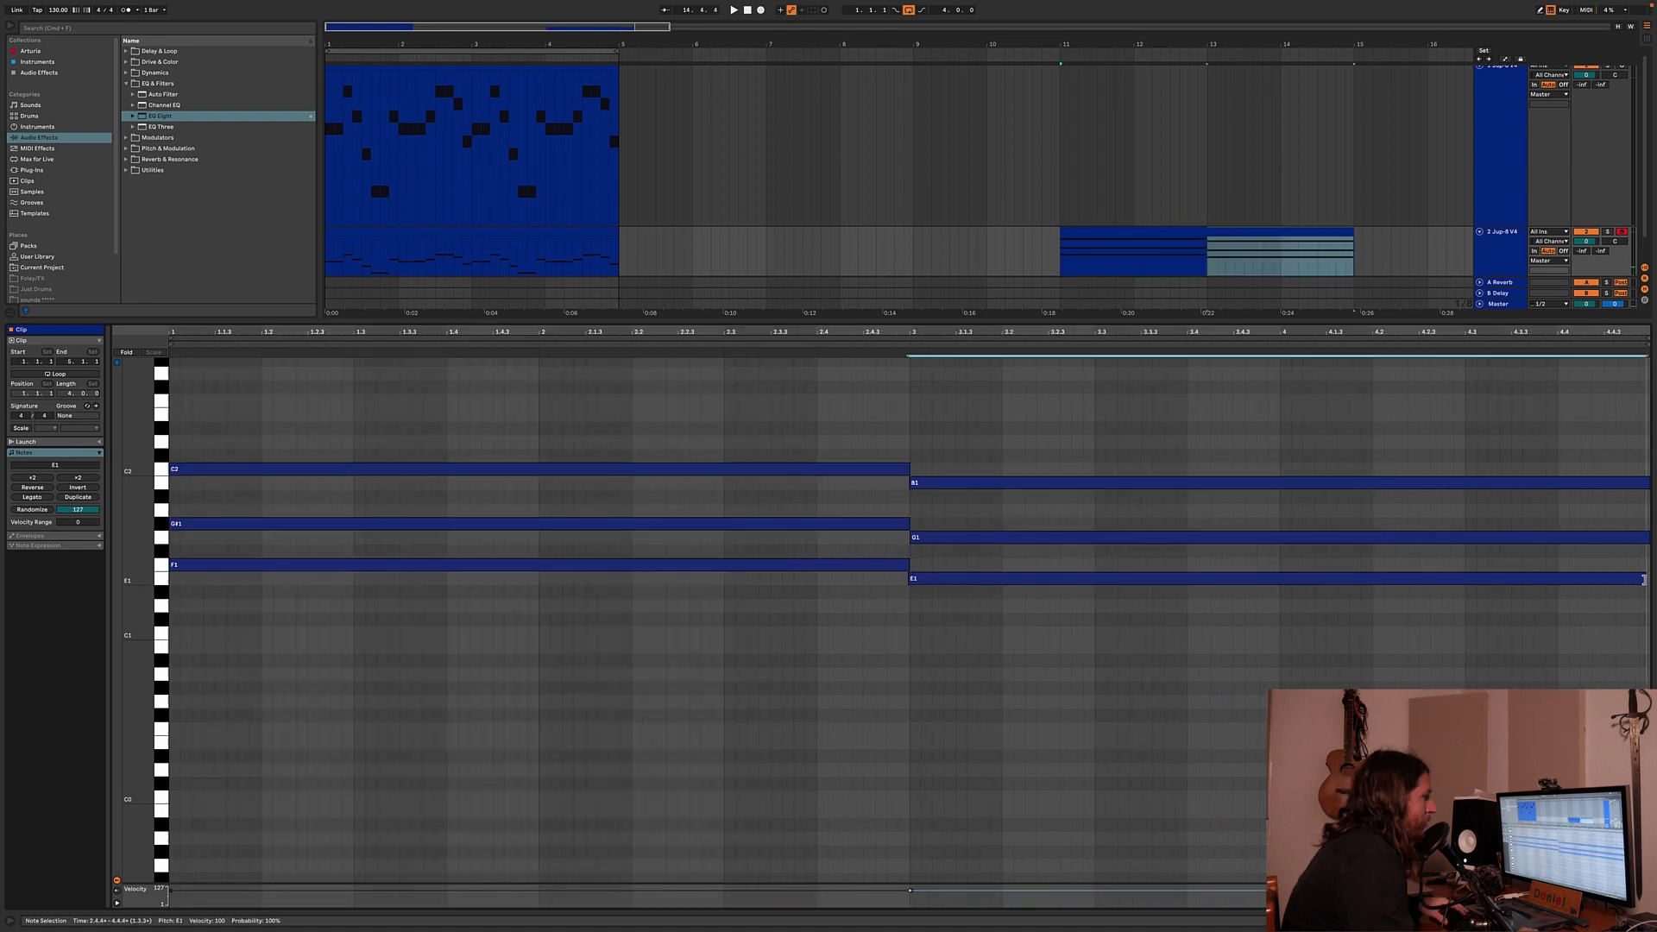
{"action": "left_click", "coordinate": [1650, 583]}
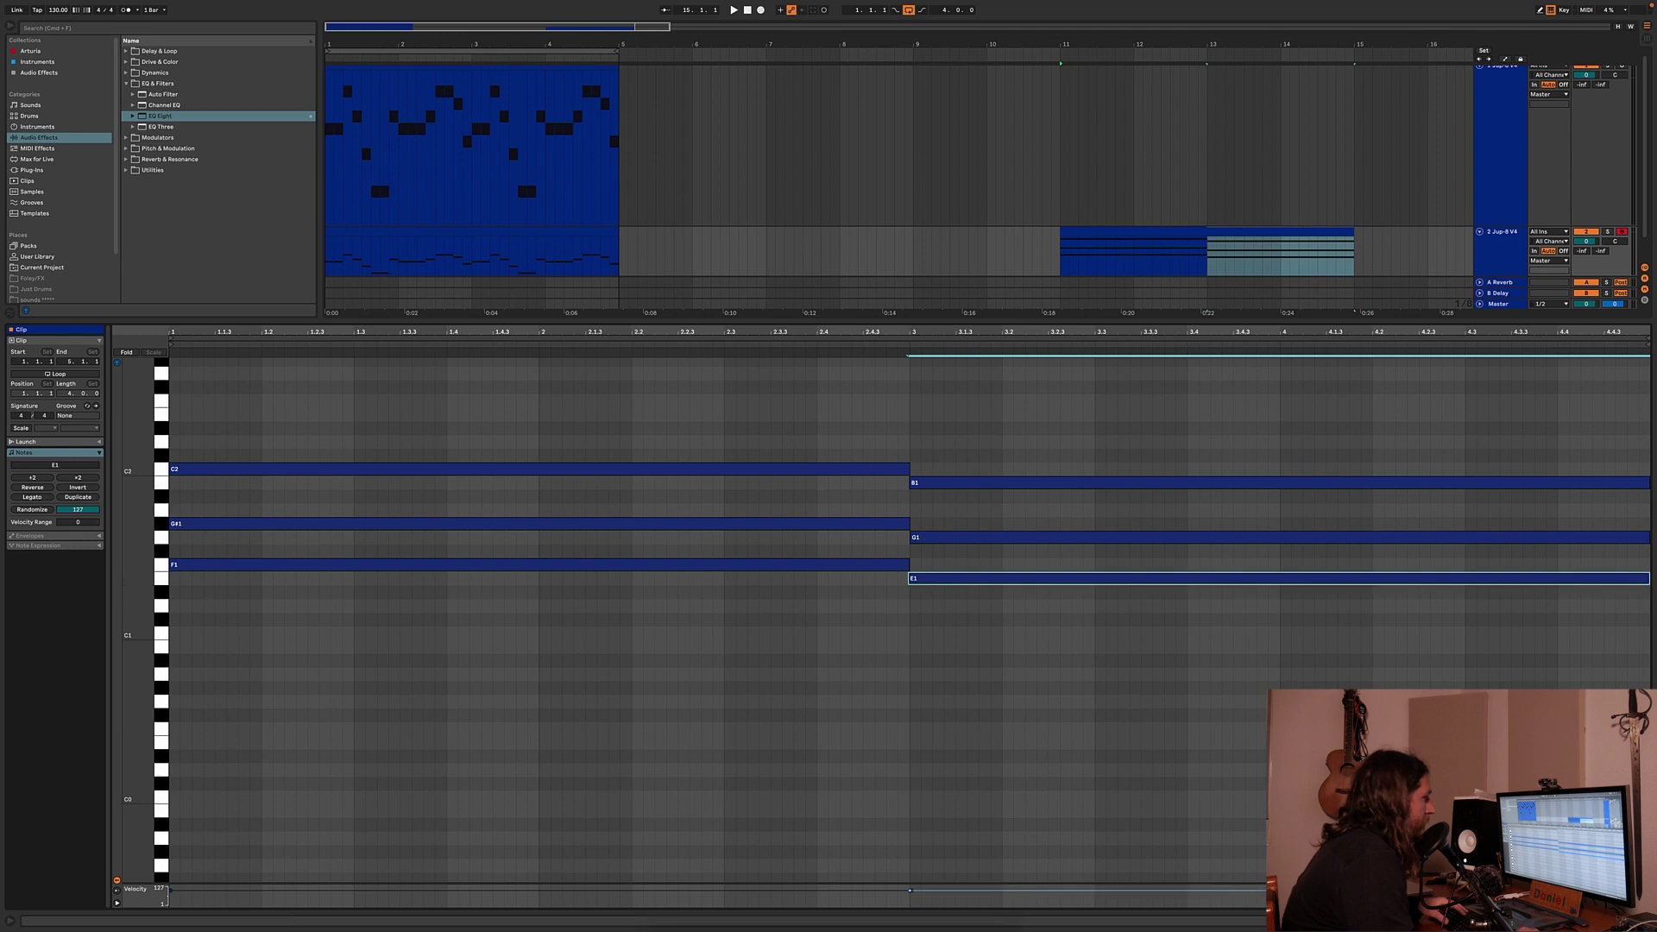
{"action": "key", "text": "super+alt+l"}
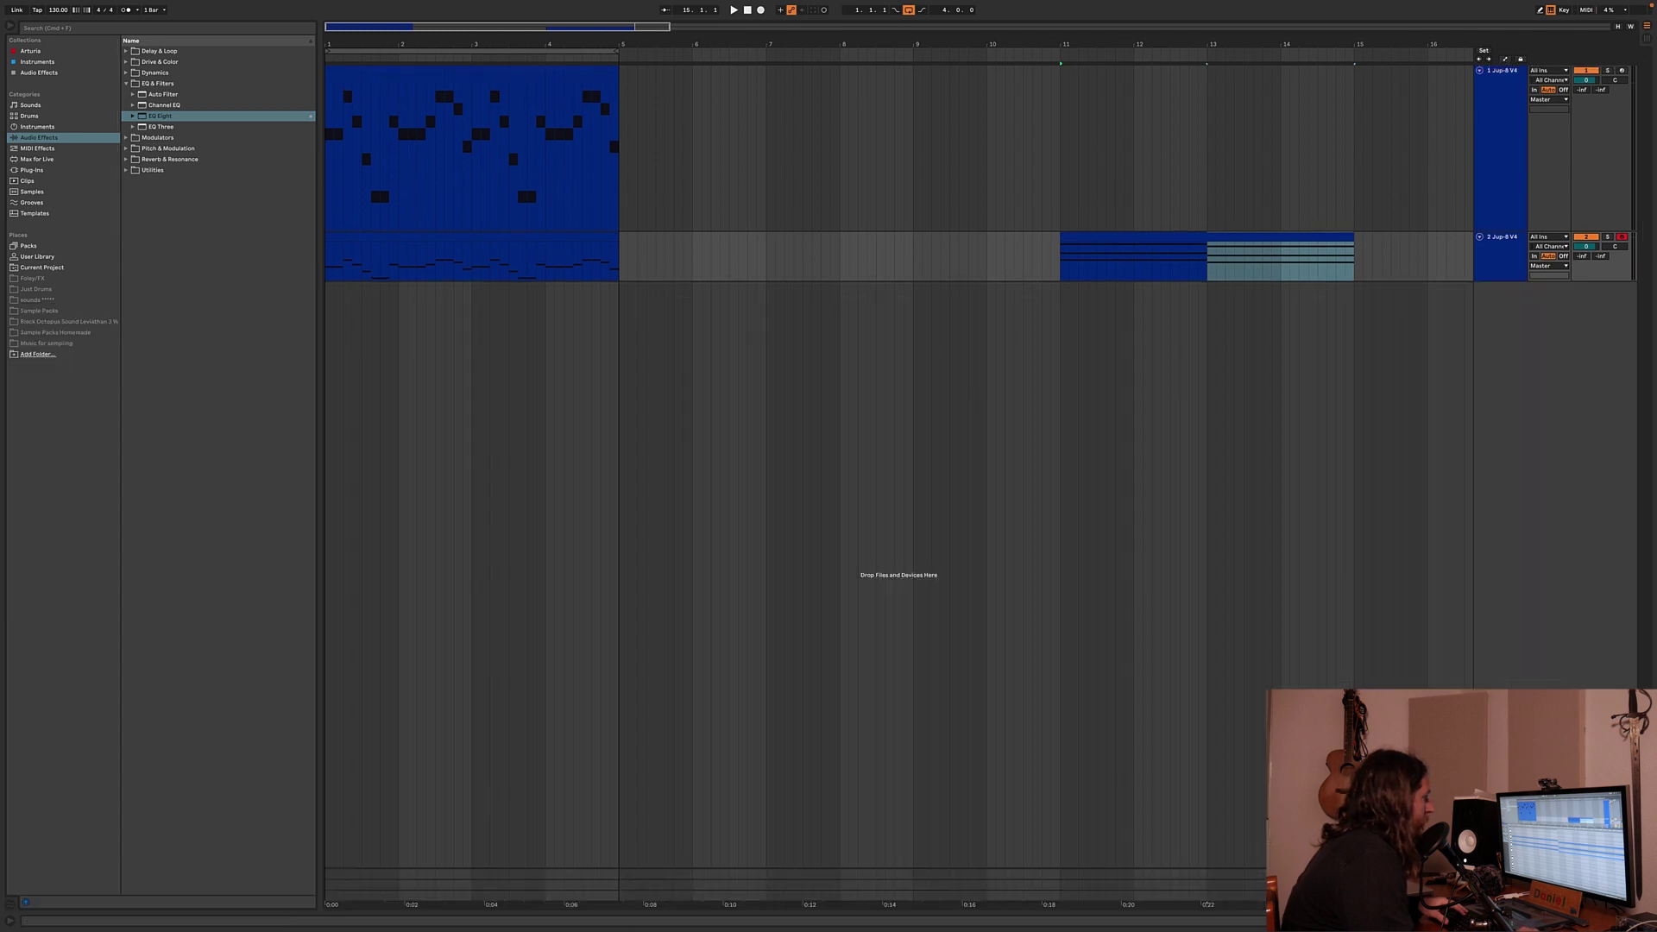
Loop-play the track 2 chord clip and pull the Jup-8 V VCF cutoff down to about 569 Hz.
{"action": "left_click", "coordinate": [1236, 234]}
{"action": "key", "text": "space"}
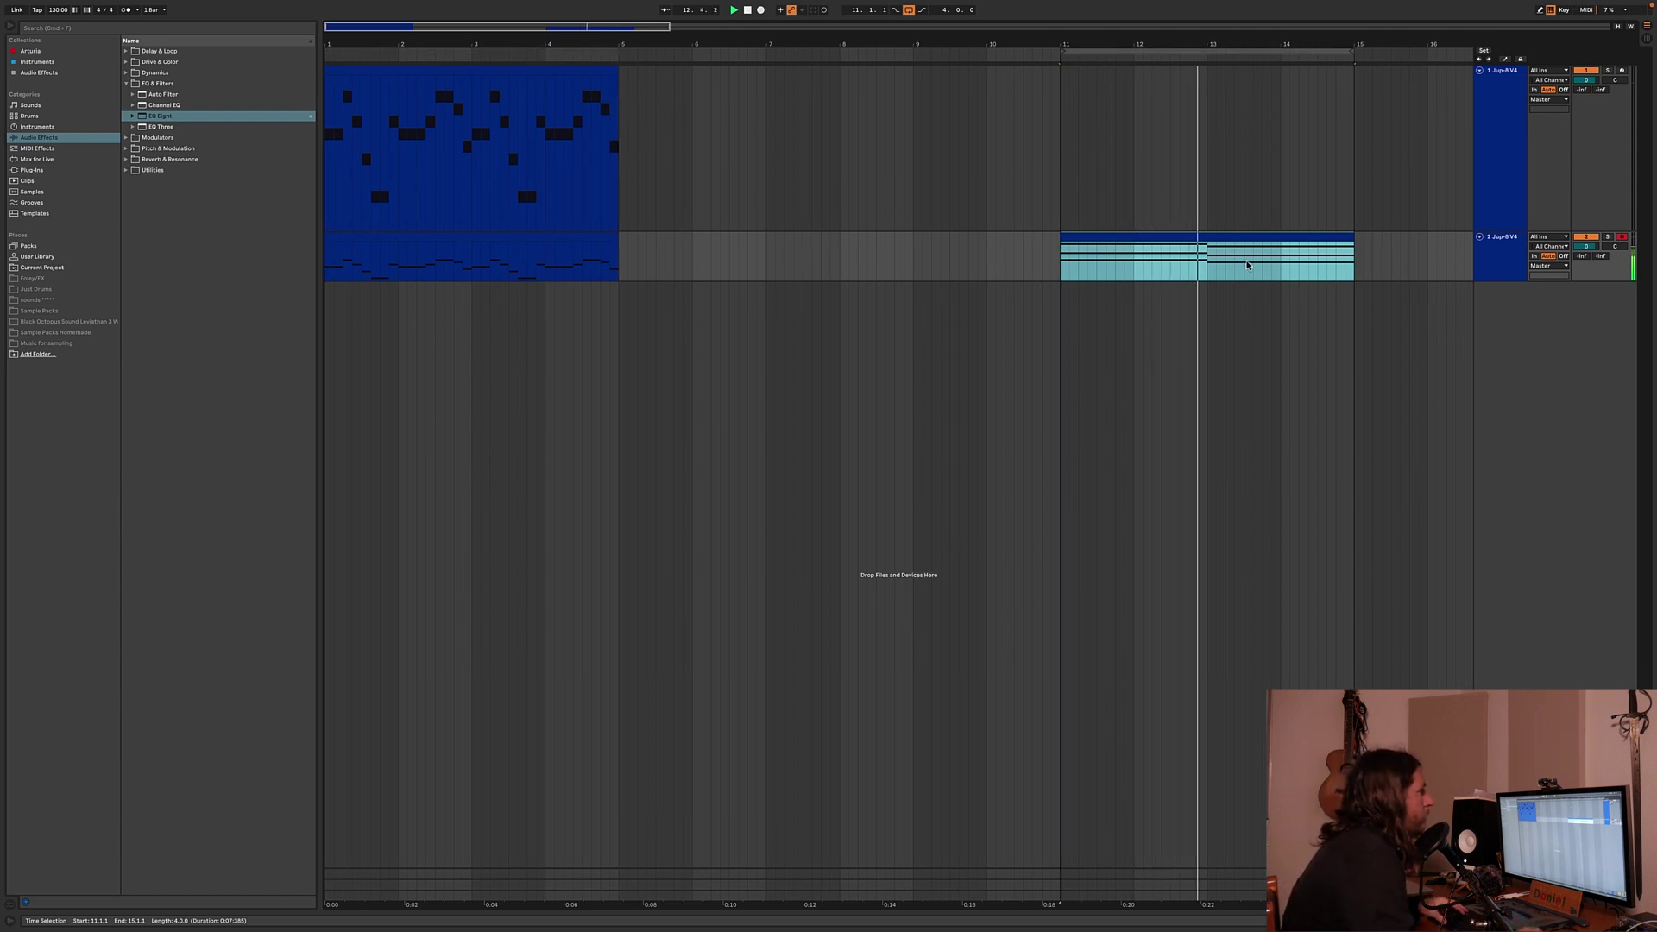
{"action": "double_click", "coordinate": [1500, 259]}
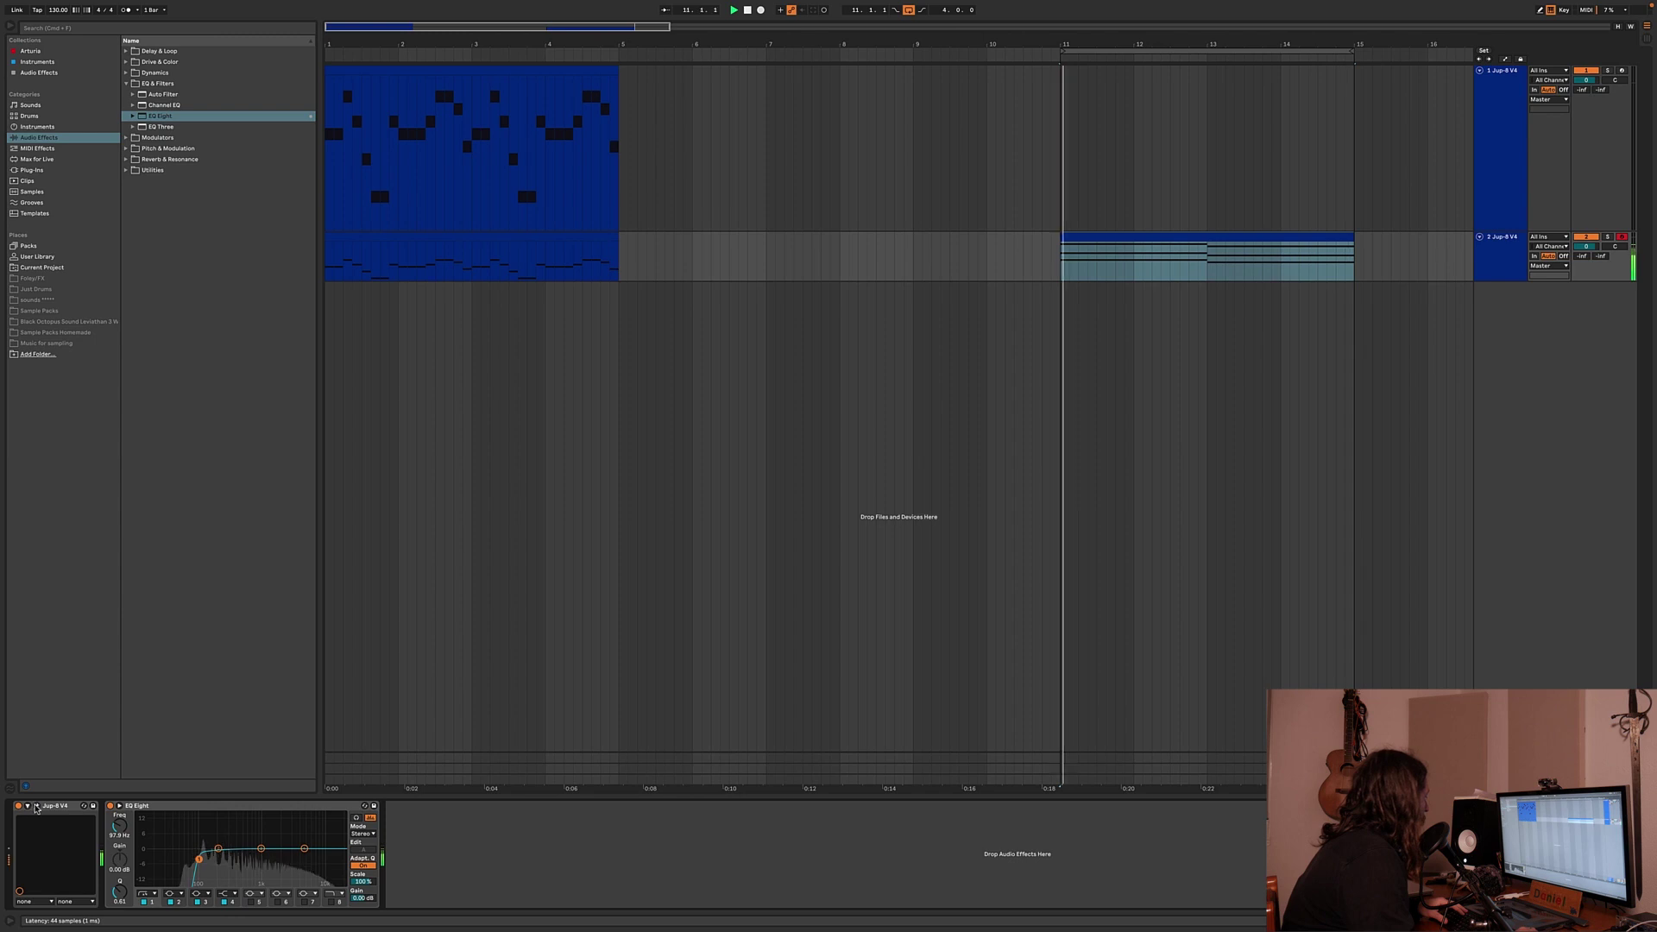
{"action": "left_click", "coordinate": [37, 806]}
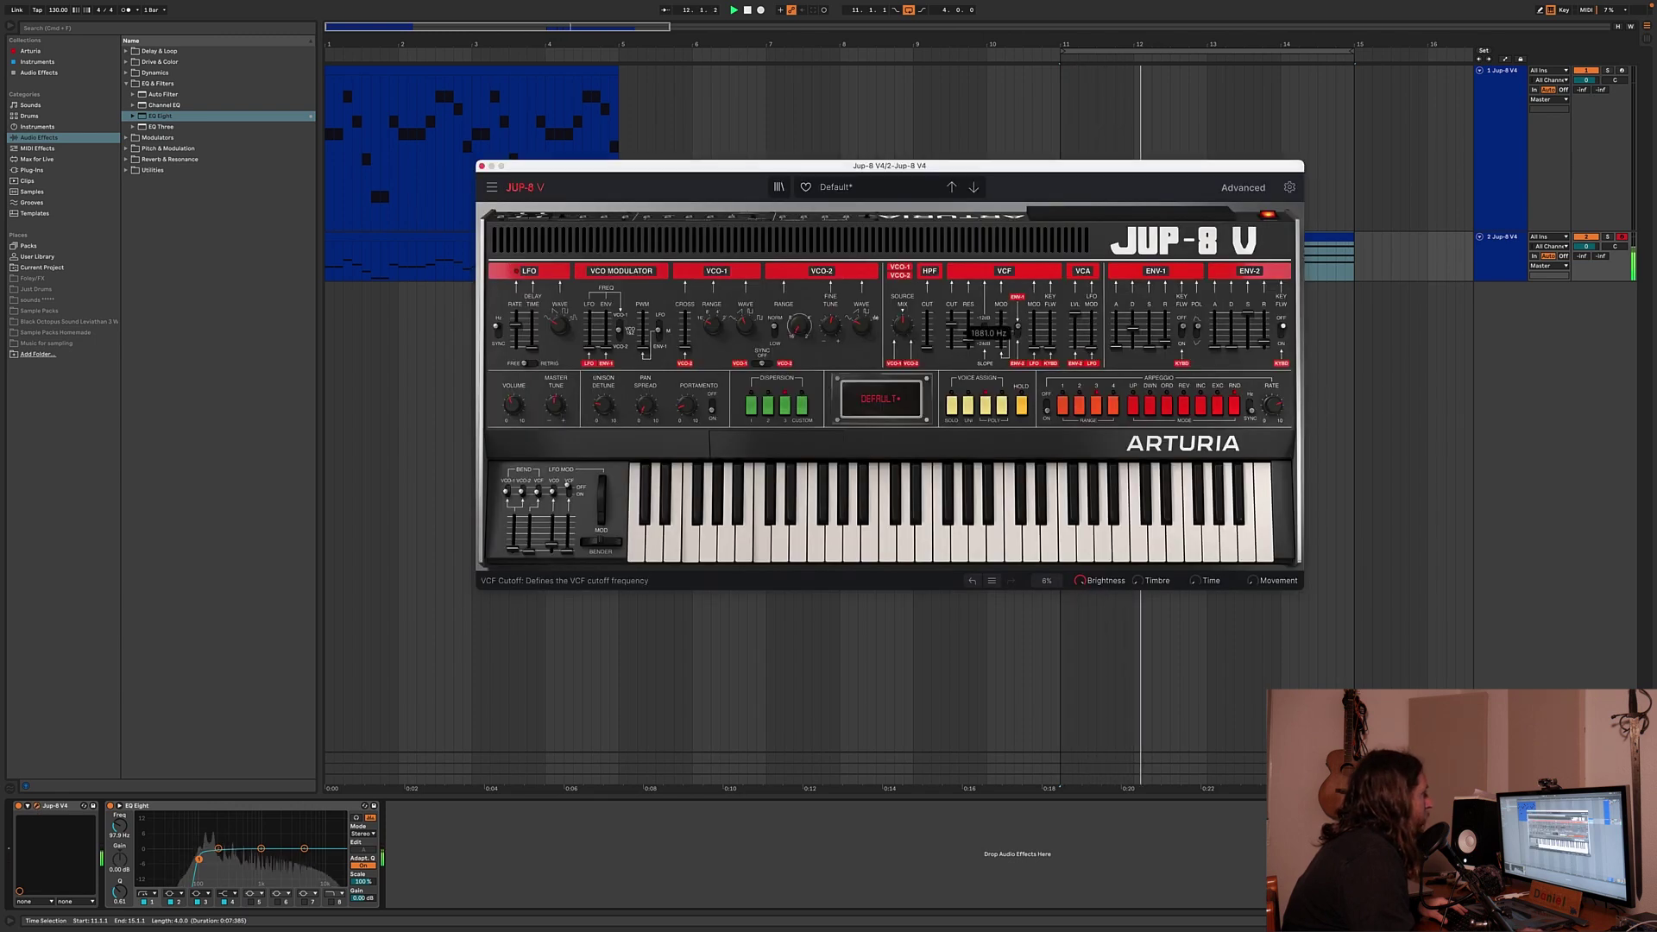
{"action": "left_click_drag", "start_coordinate": [952, 332], "coordinate": [952, 344]}
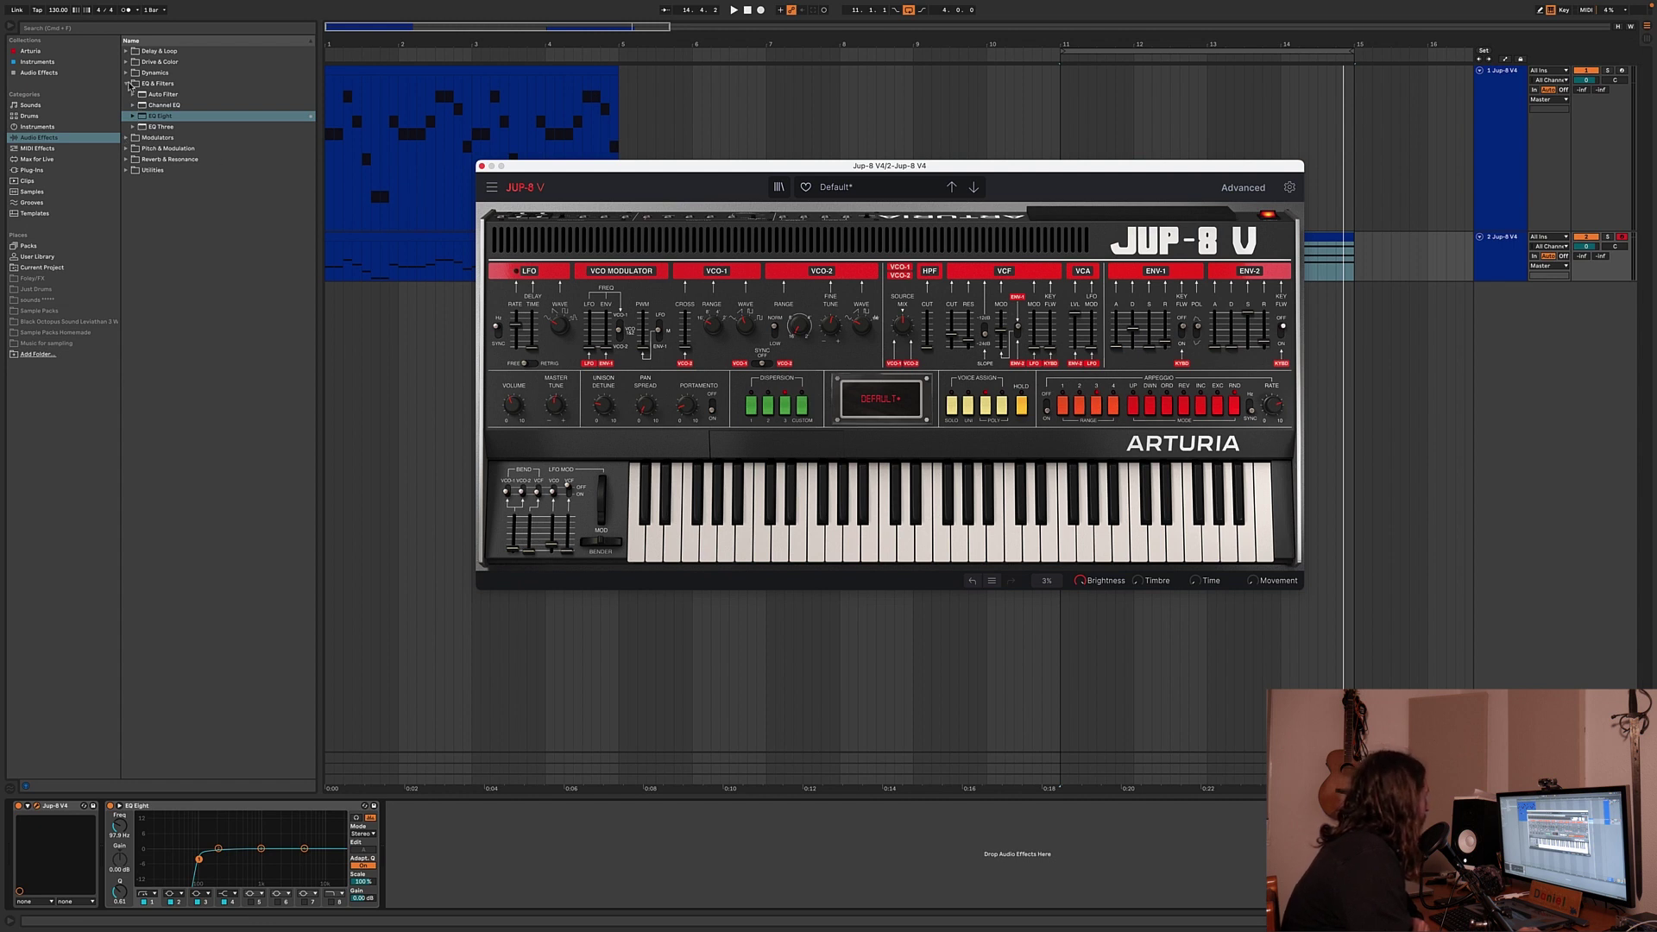
Insert Reverb after EQ Eight, adjust its Decay Time, and replay the loop from bar 11.
{"action": "left_click", "coordinate": [127, 158]}
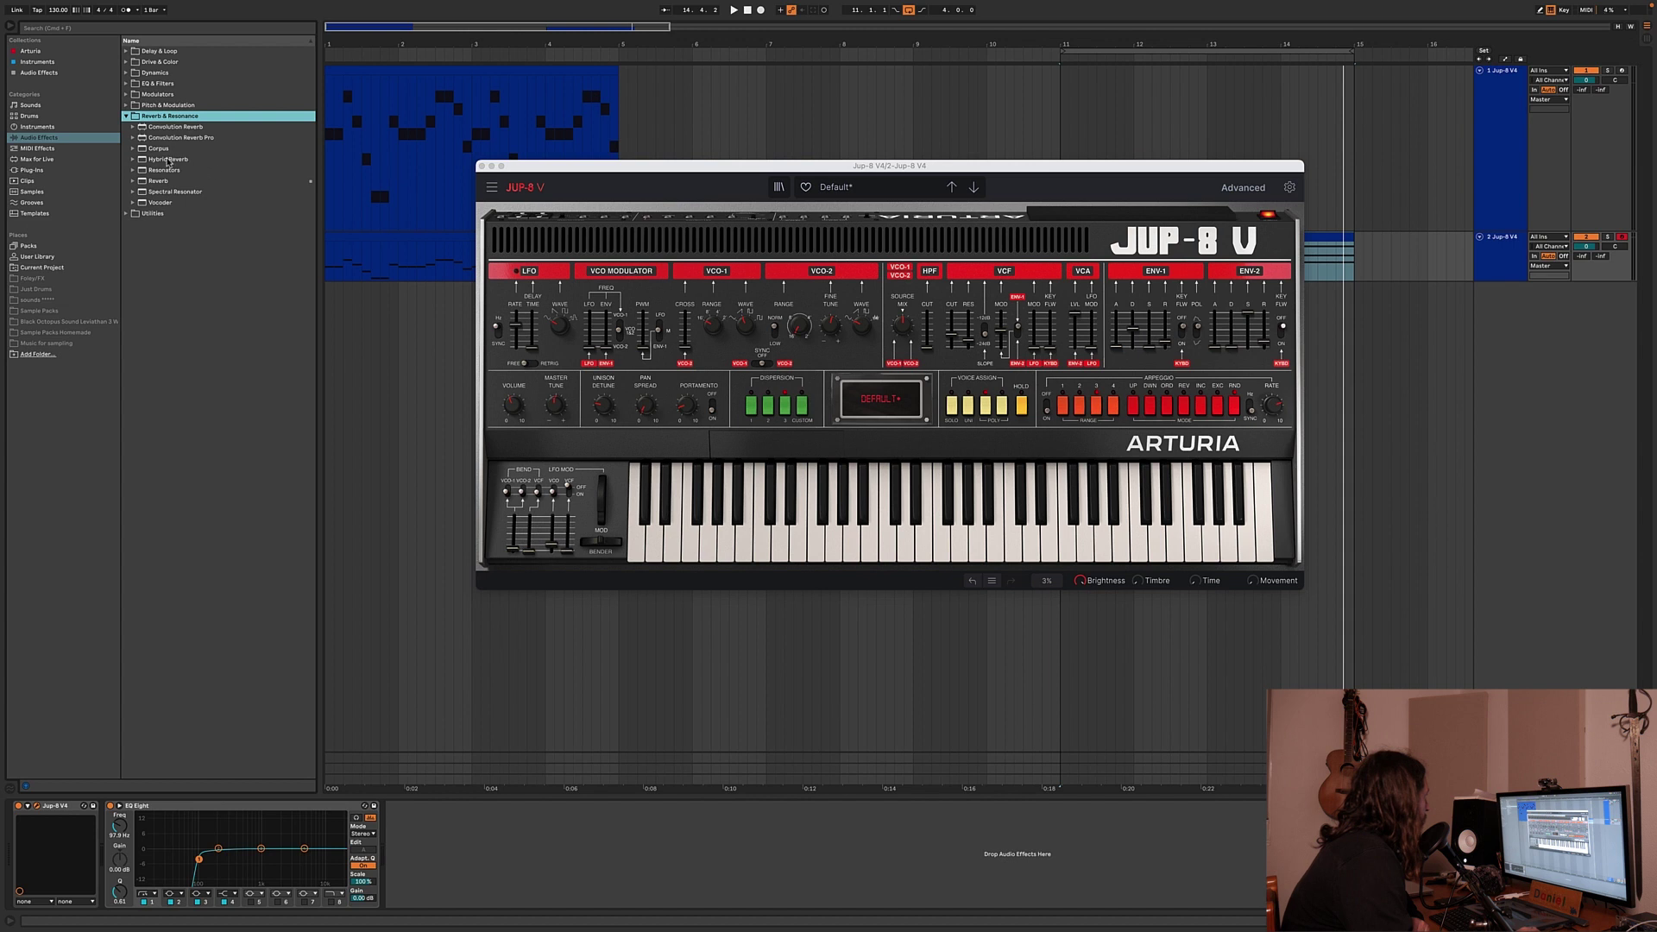
{"action": "left_click", "coordinate": [162, 182]}
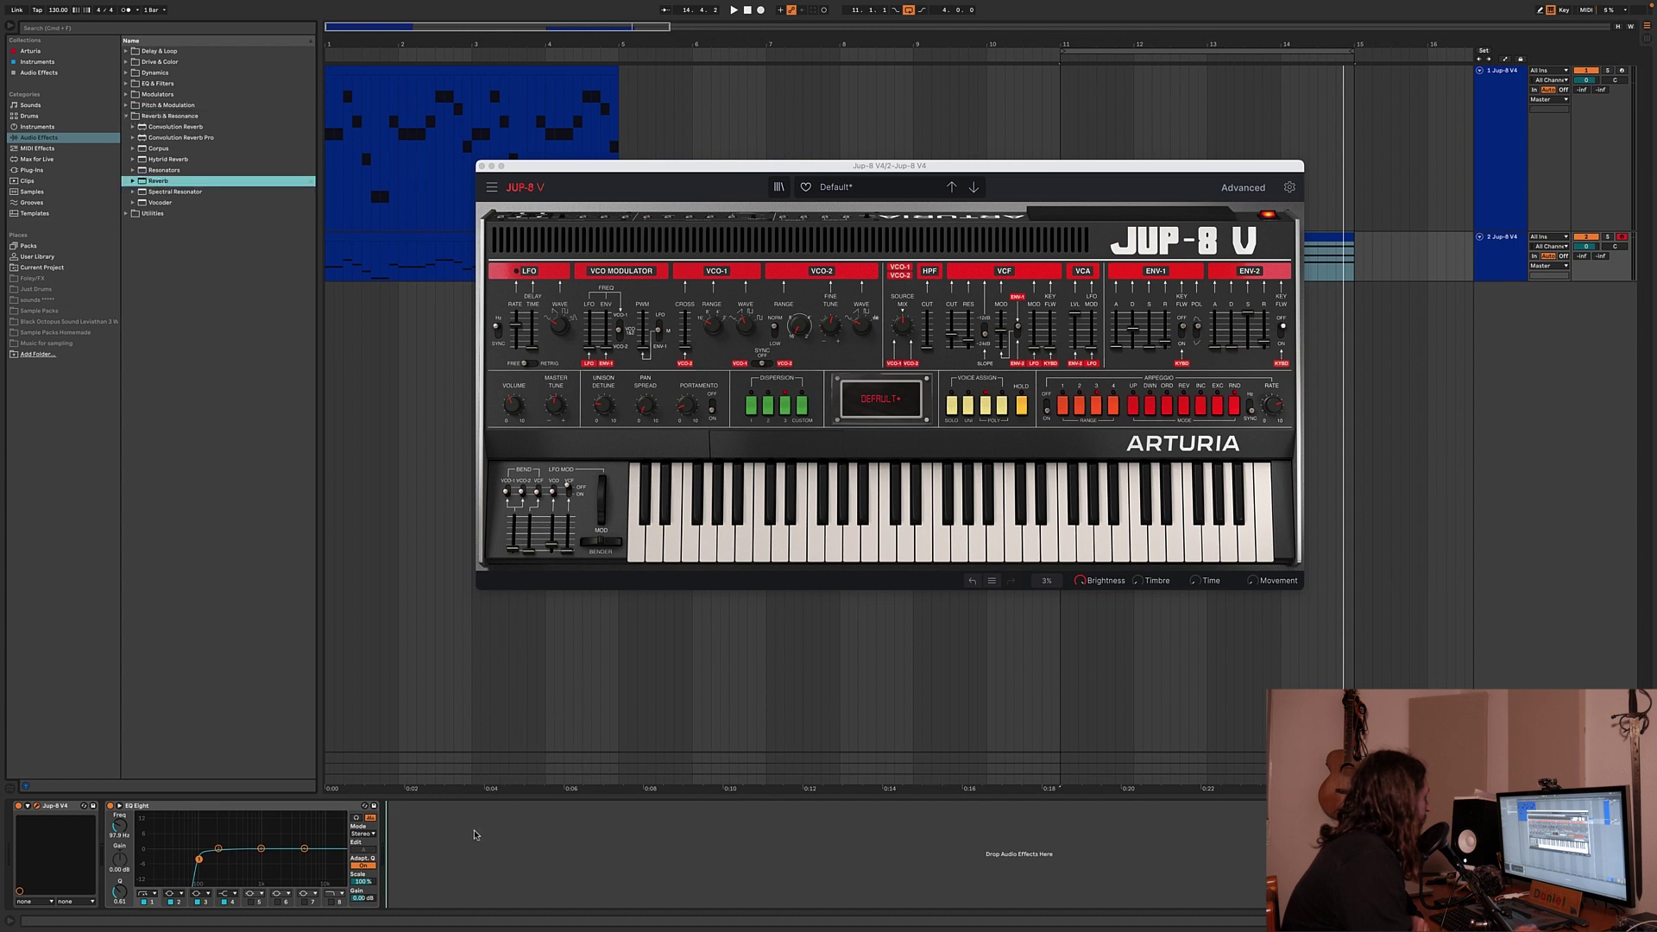
{"action": "key", "text": "Return"}
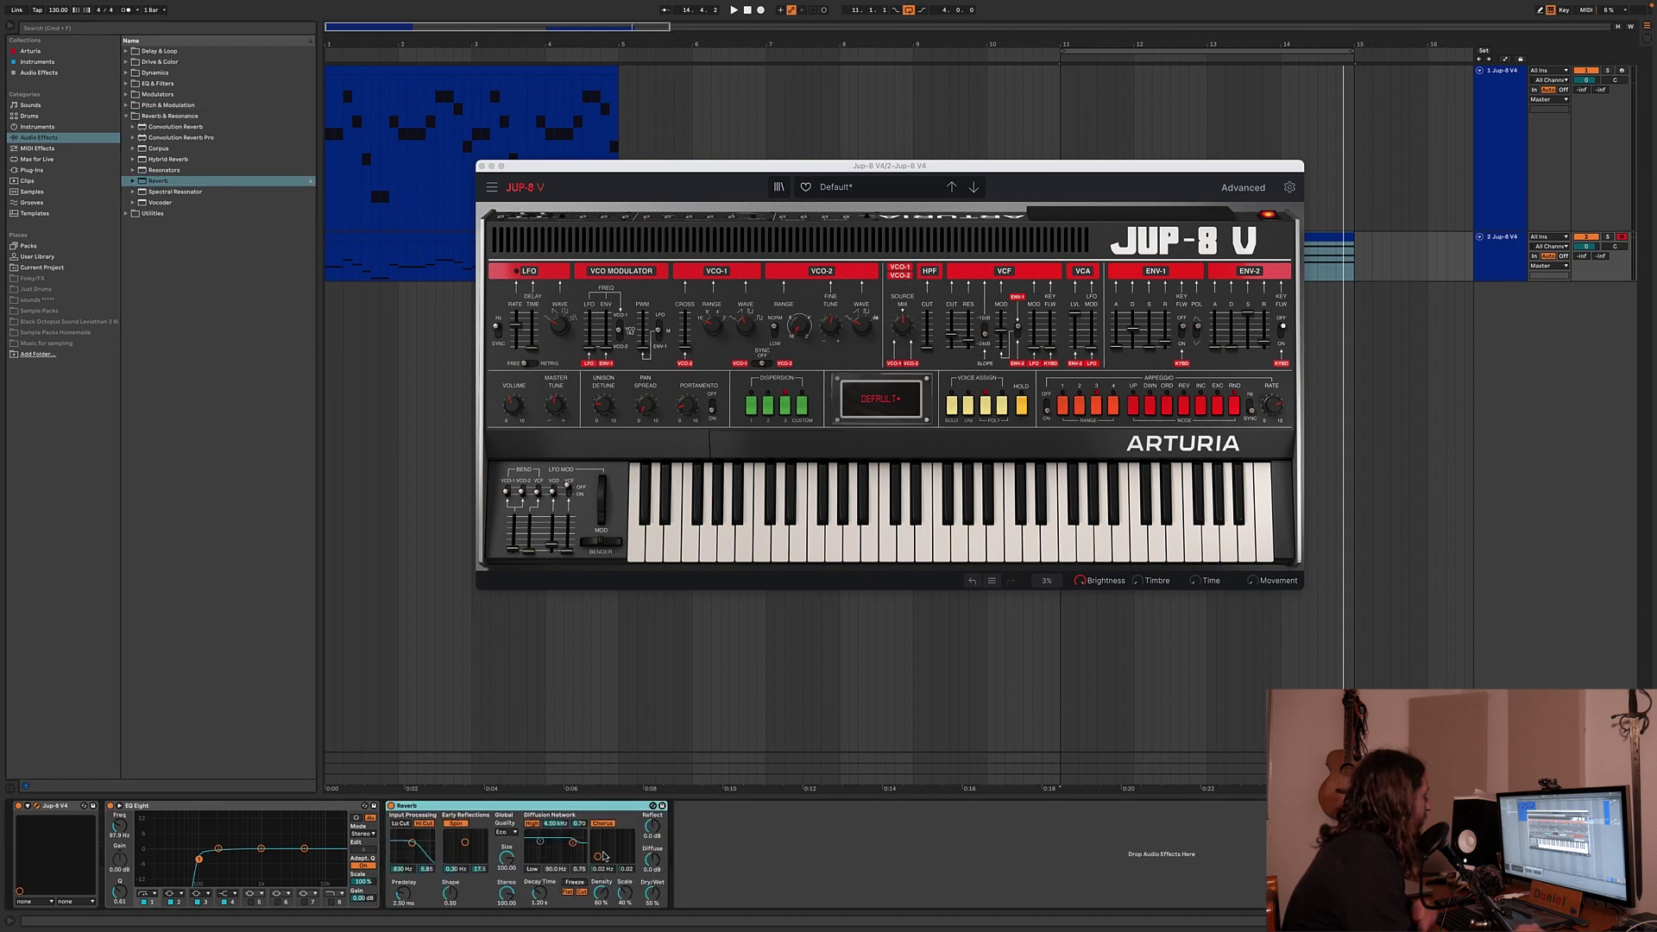
{"action": "left_click", "coordinate": [535, 898]}
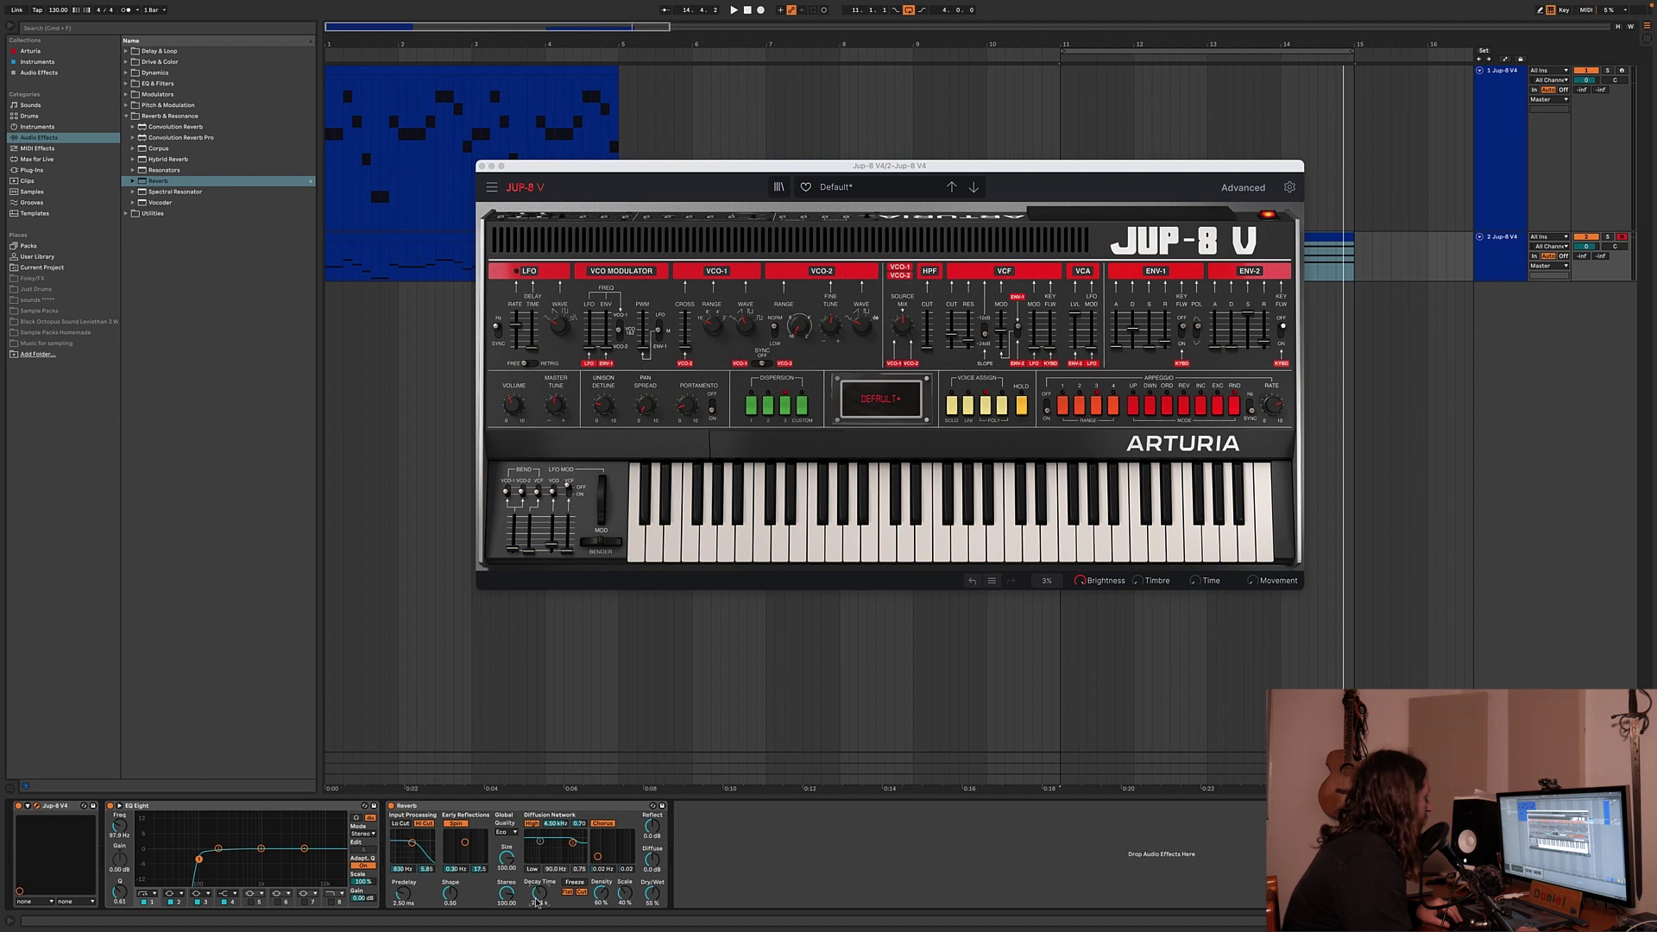
{"action": "key", "text": "space"}
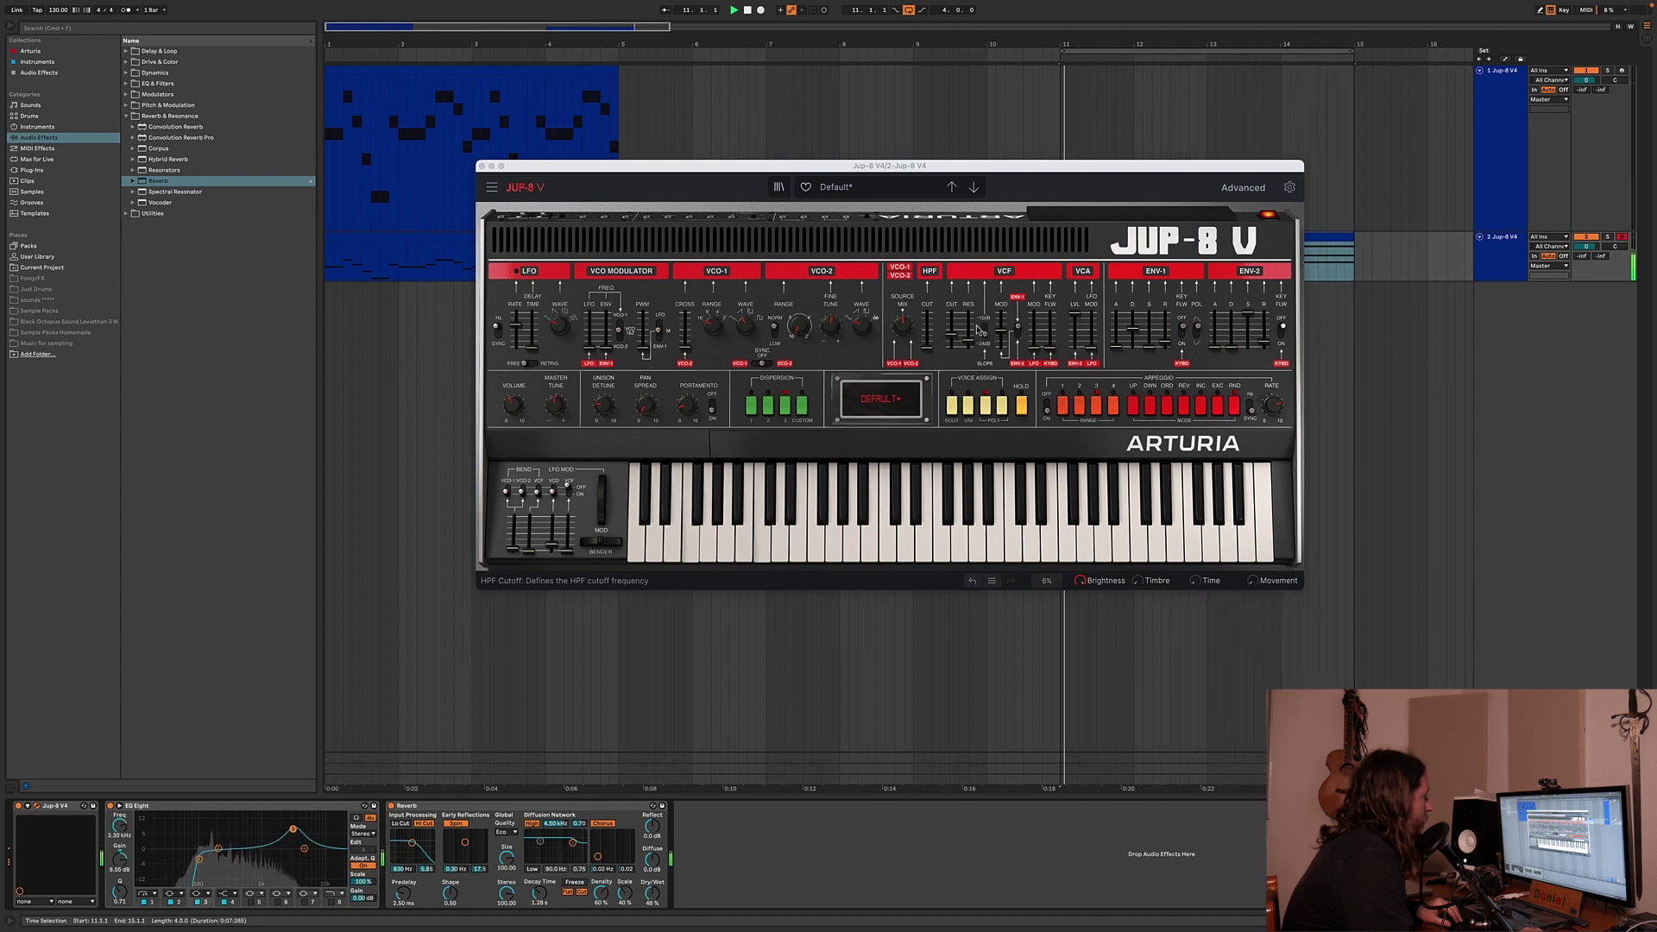
{"action": "mouse_move", "coordinate": [951, 335]}
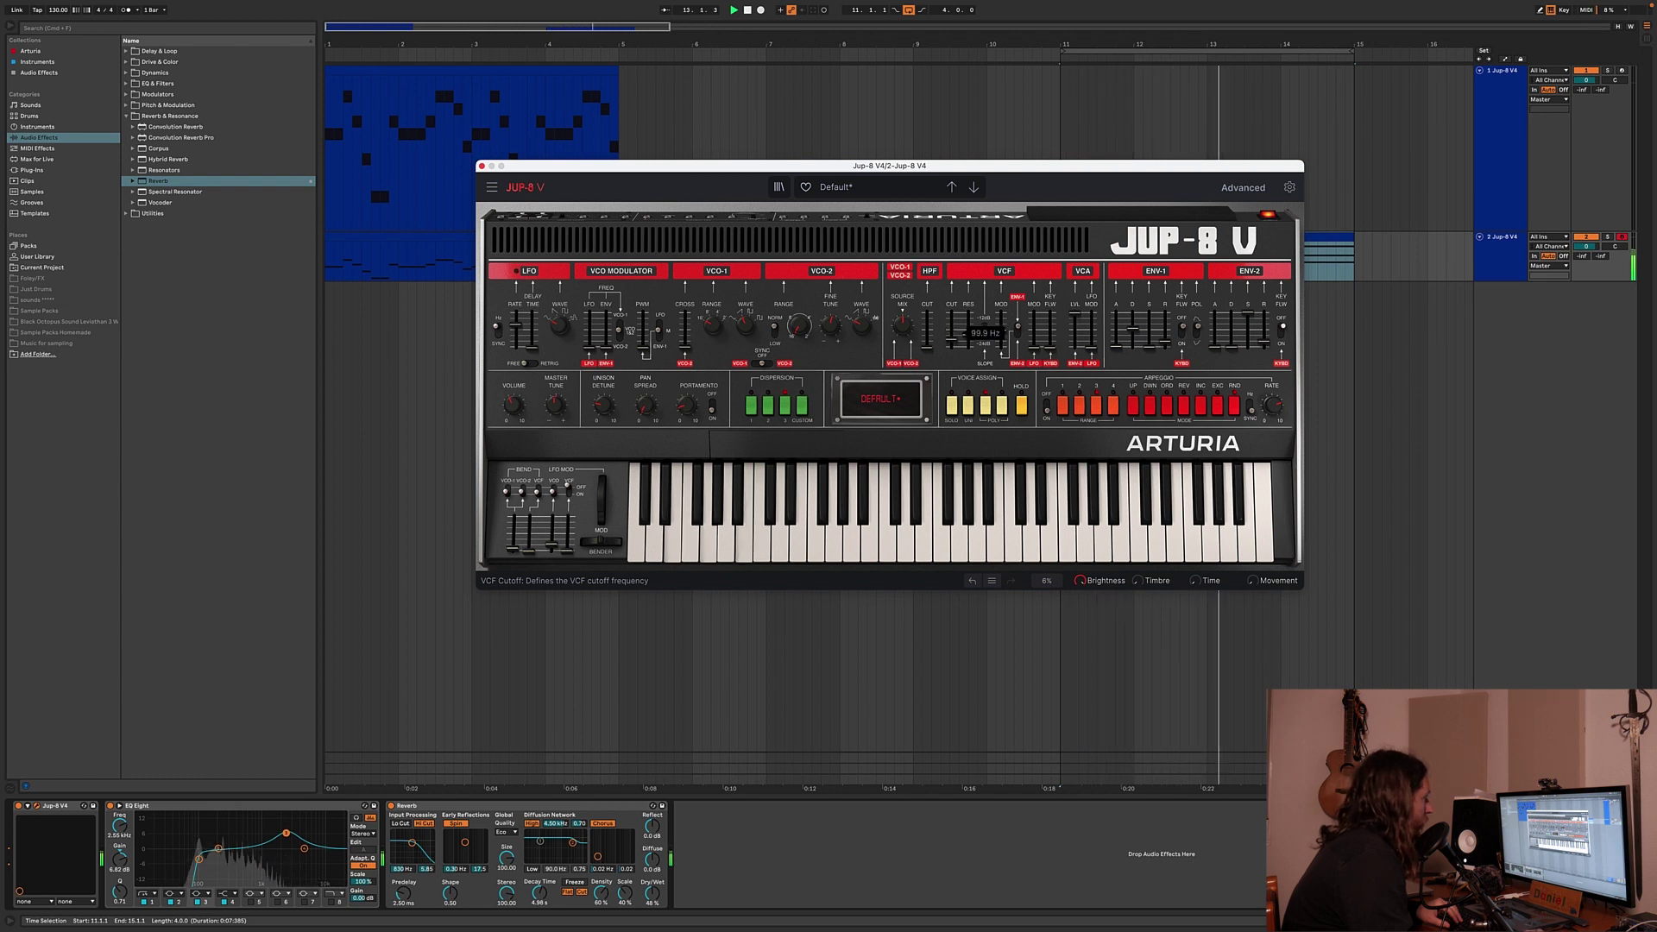
Drop the OTT multiband preset after Reverb and raise the Jup-8 V cutoff to about 163 Hz.
{"action": "left_click", "coordinate": [127, 105]}
{"action": "left_click", "coordinate": [126, 73]}
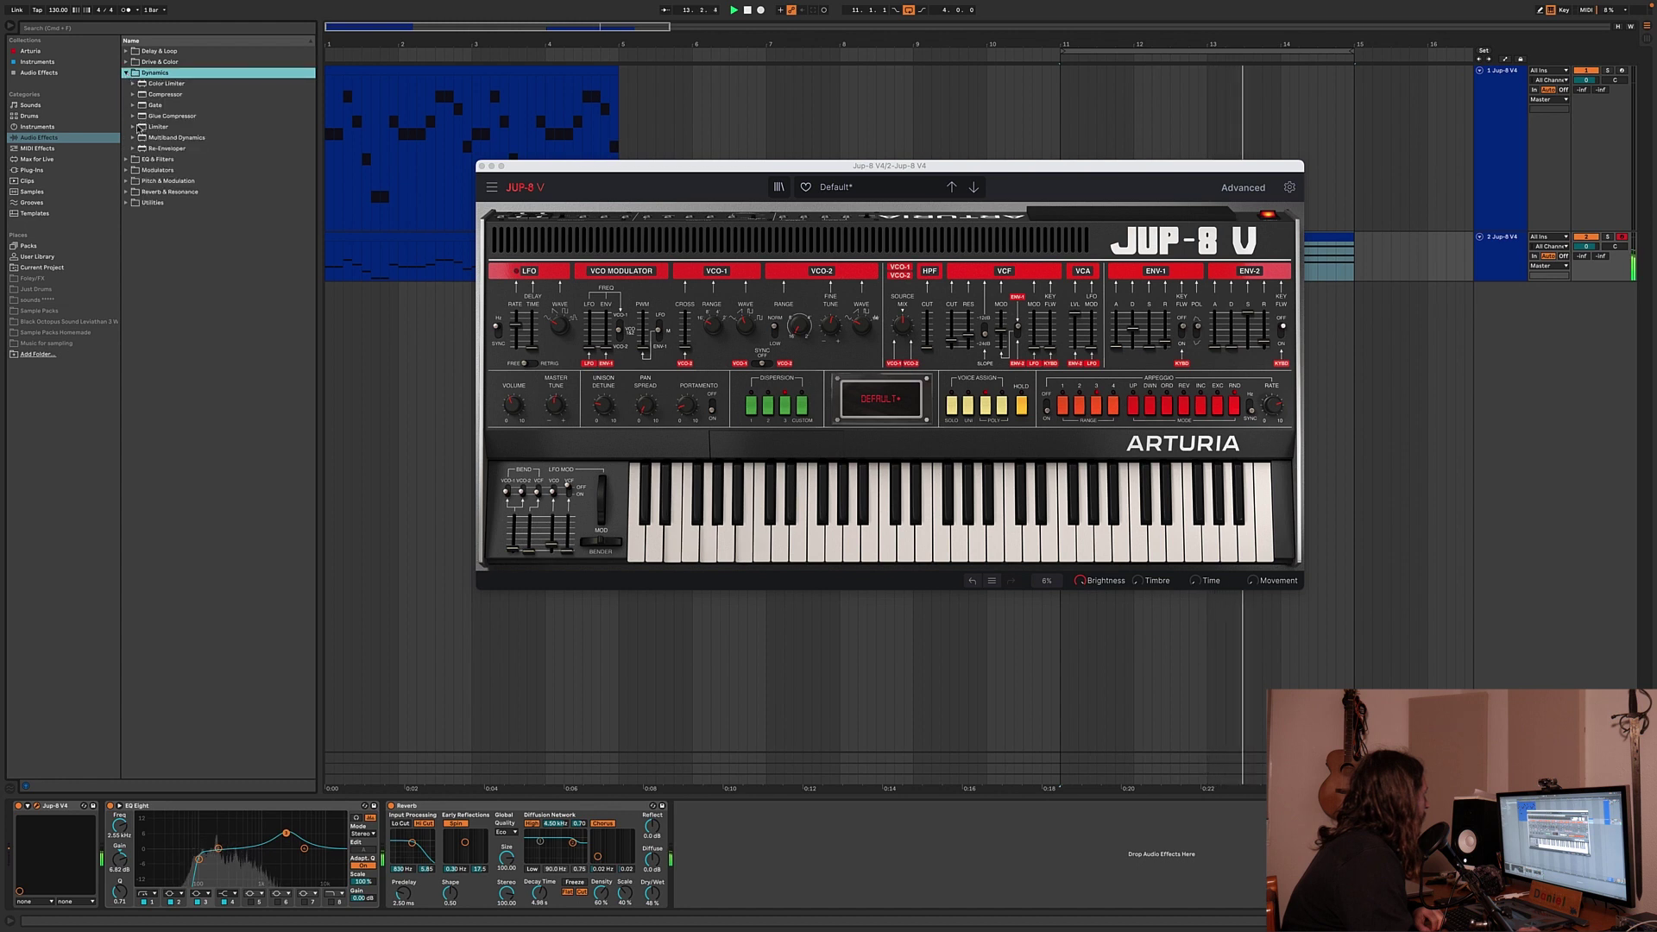
{"action": "left_click", "coordinate": [132, 137]}
{"action": "left_click_drag", "start_coordinate": [167, 215], "coordinate": [818, 911]}
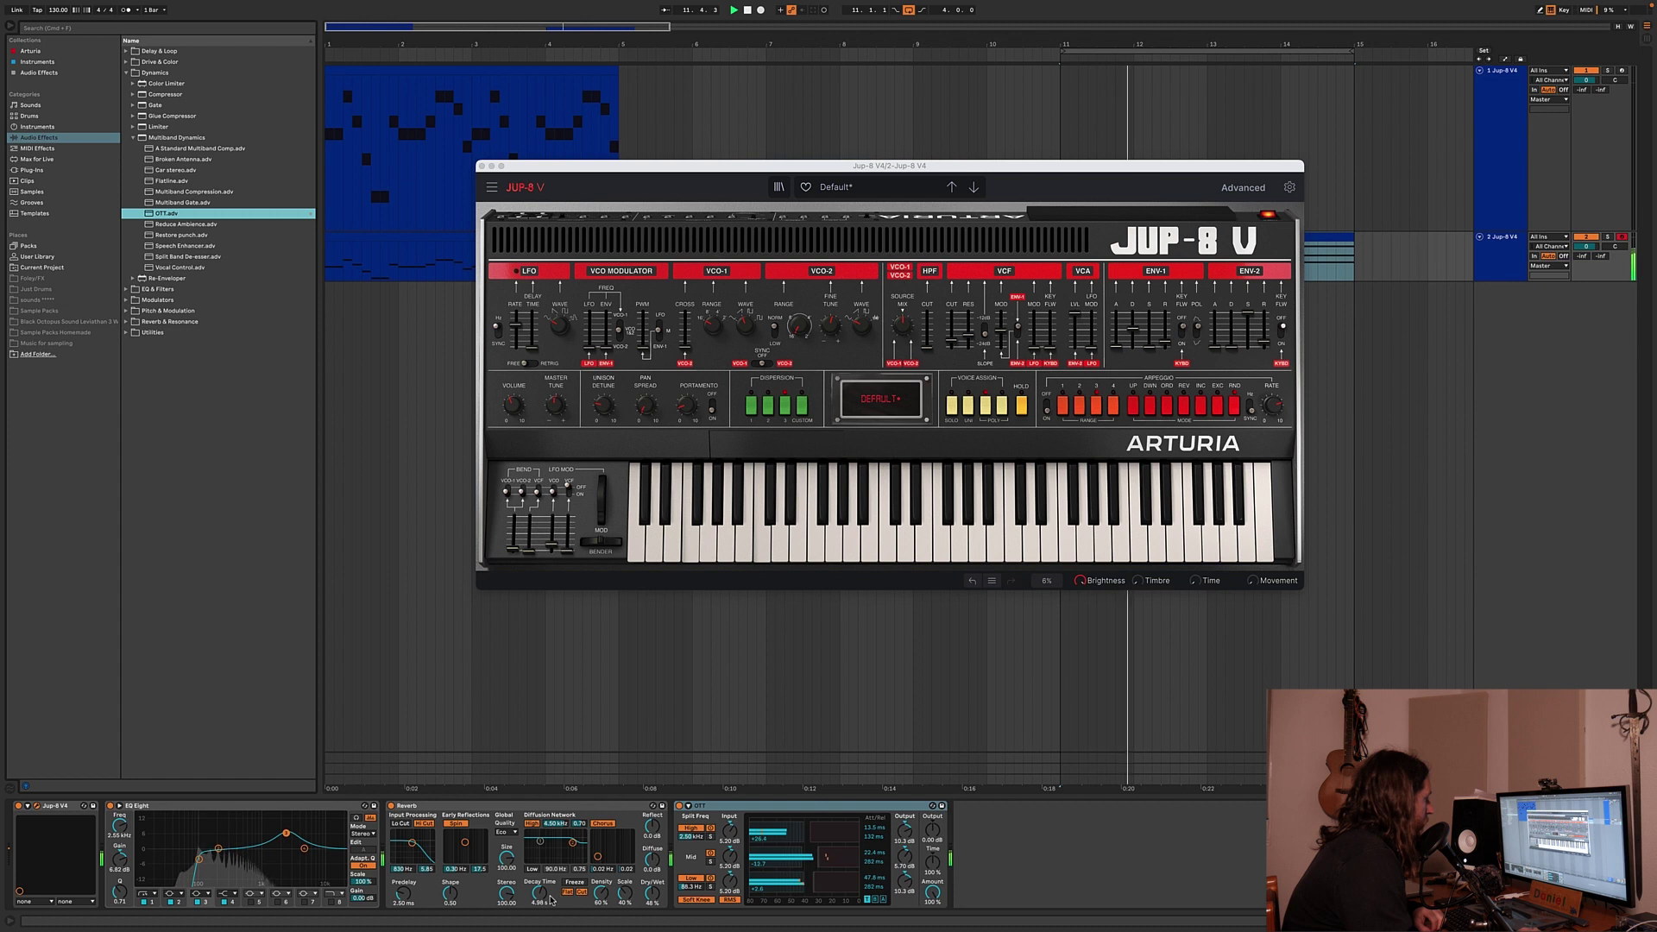
{"action": "left_click", "coordinate": [953, 335]}
{"action": "mouse_move", "coordinate": [953, 335]}
{"action": "left_mouse_down"}
{"action": "mouse_move", "coordinate": [953, 303]}
{"action": "mouse_move", "coordinate": [952, 345]}
{"action": "left_mouse_up"}
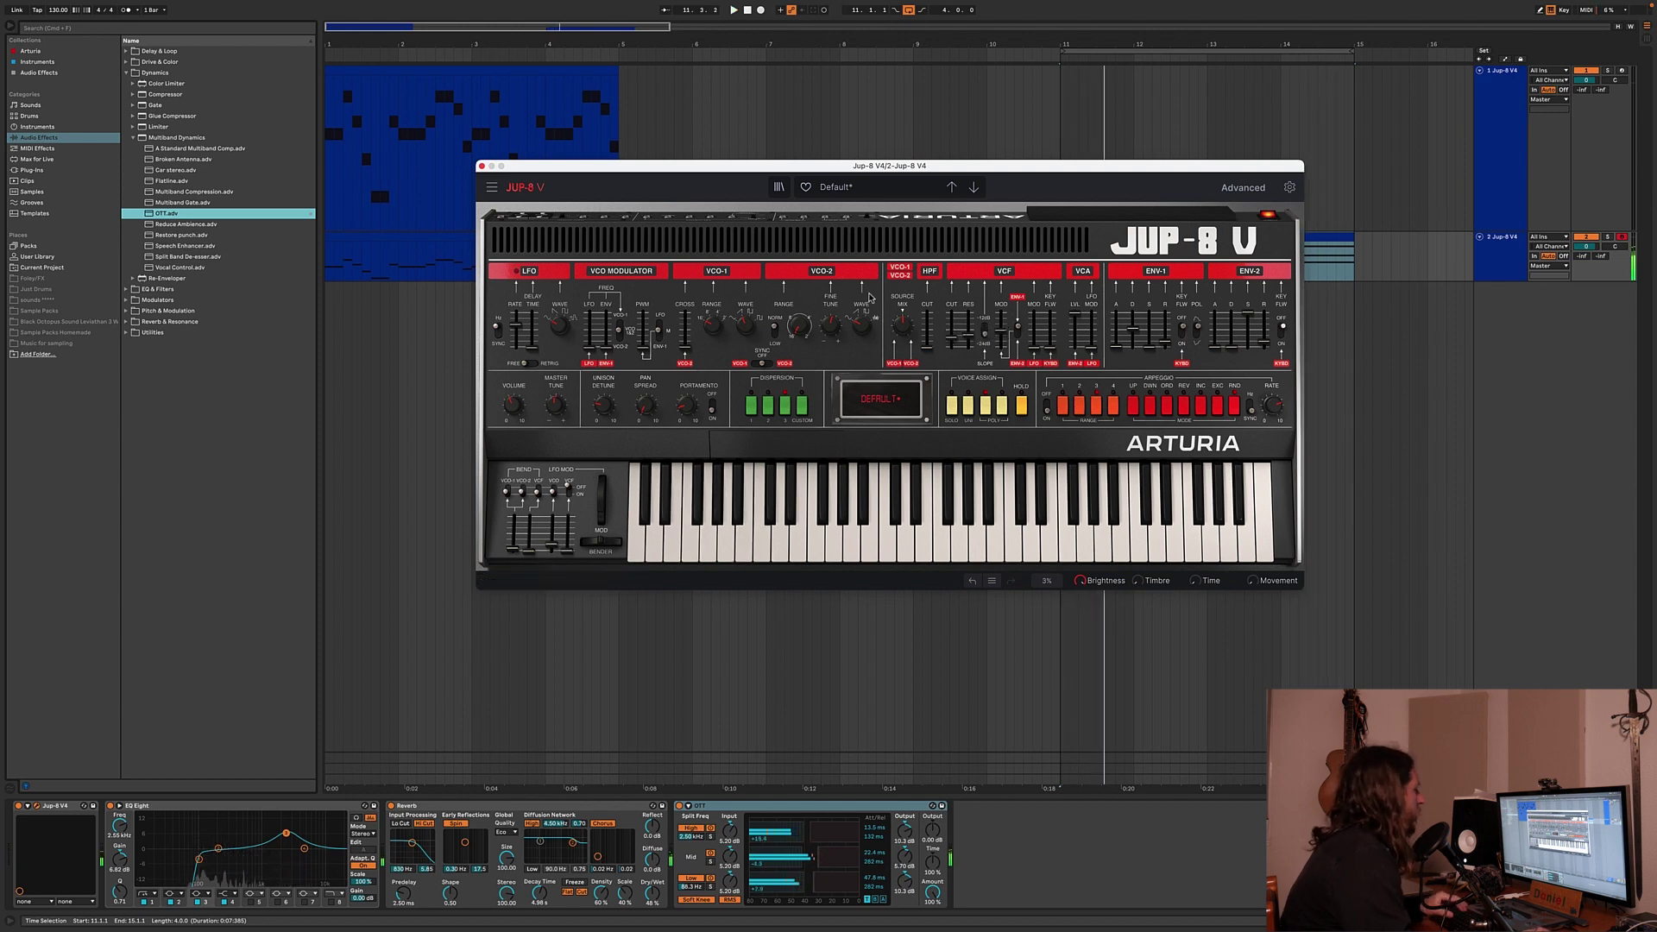